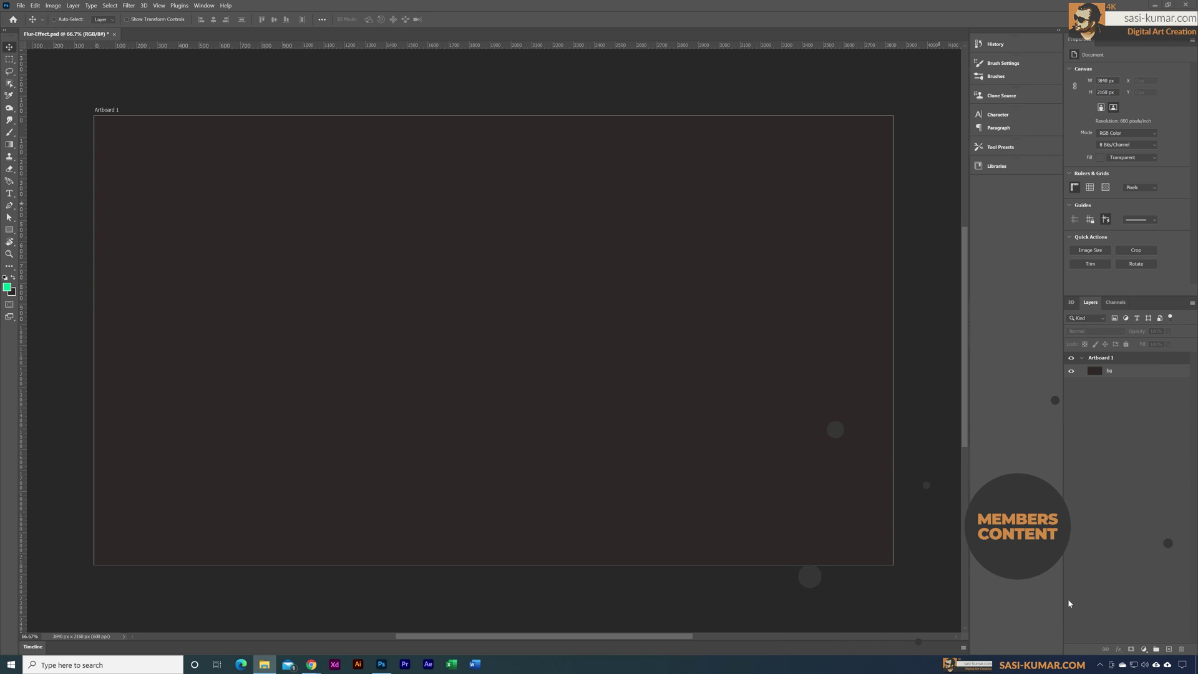
# - Draw a green circle about 831 px wide with the Ellipse tool and move it near the middle of the artboard
pyautogui.rightClick(11, 233)
pyautogui.click(56, 244)
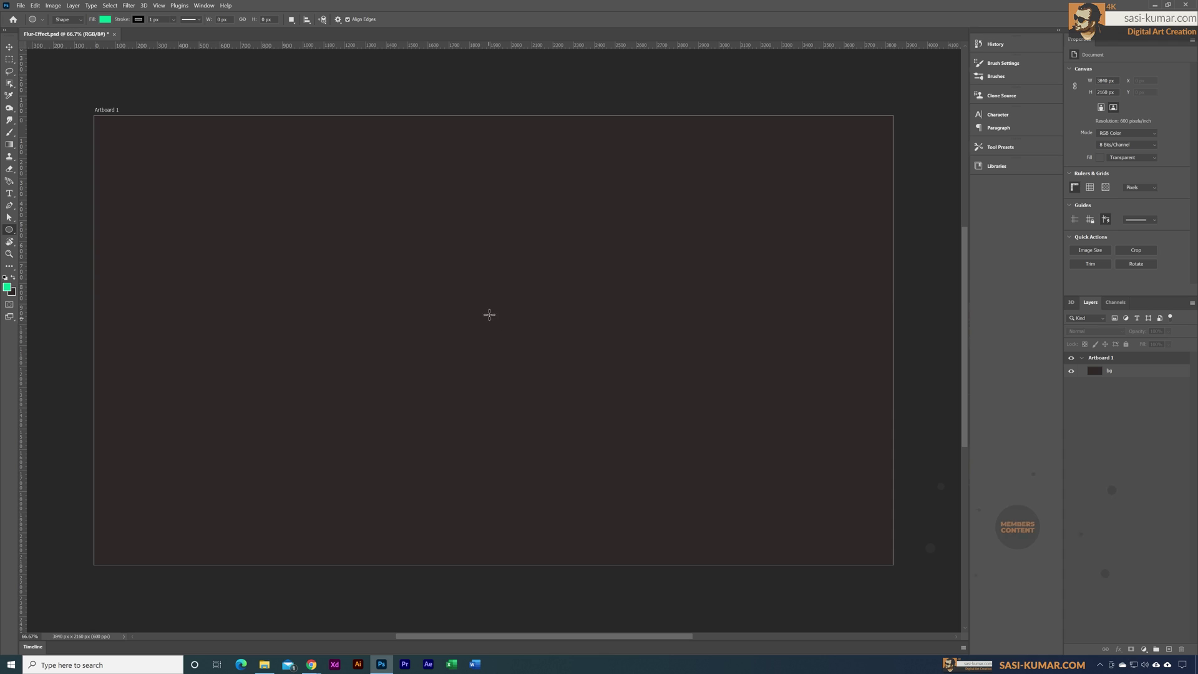
pyautogui.moveTo(436, 280); pyautogui.dragTo(614, 467)
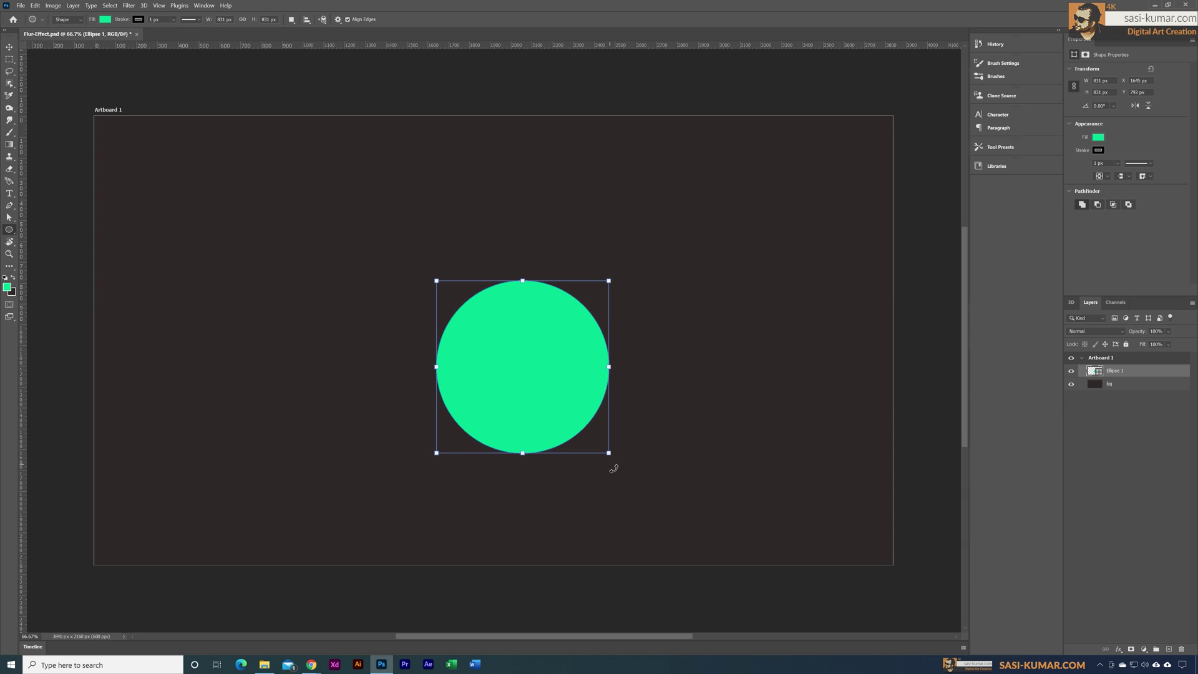
pyautogui.click(10, 48)
pyautogui.moveTo(567, 361); pyautogui.dragTo(537, 305)
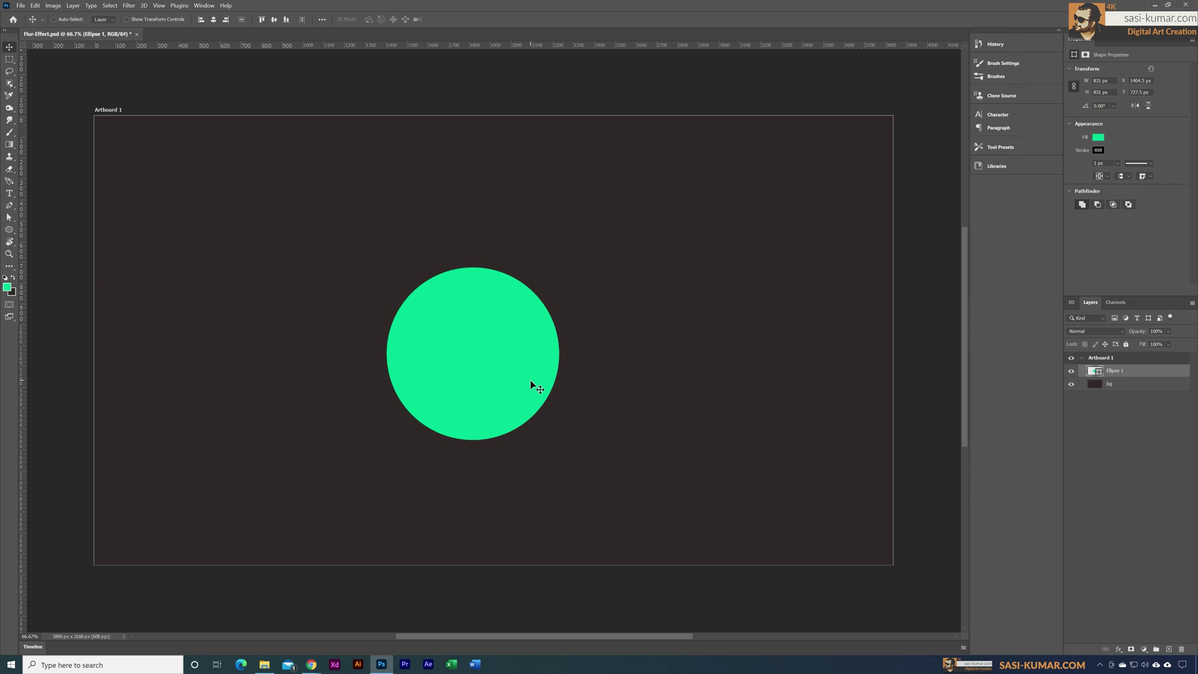
# - Remove the stroke from the green circle by setting it to no color
pyautogui.click(1098, 150)
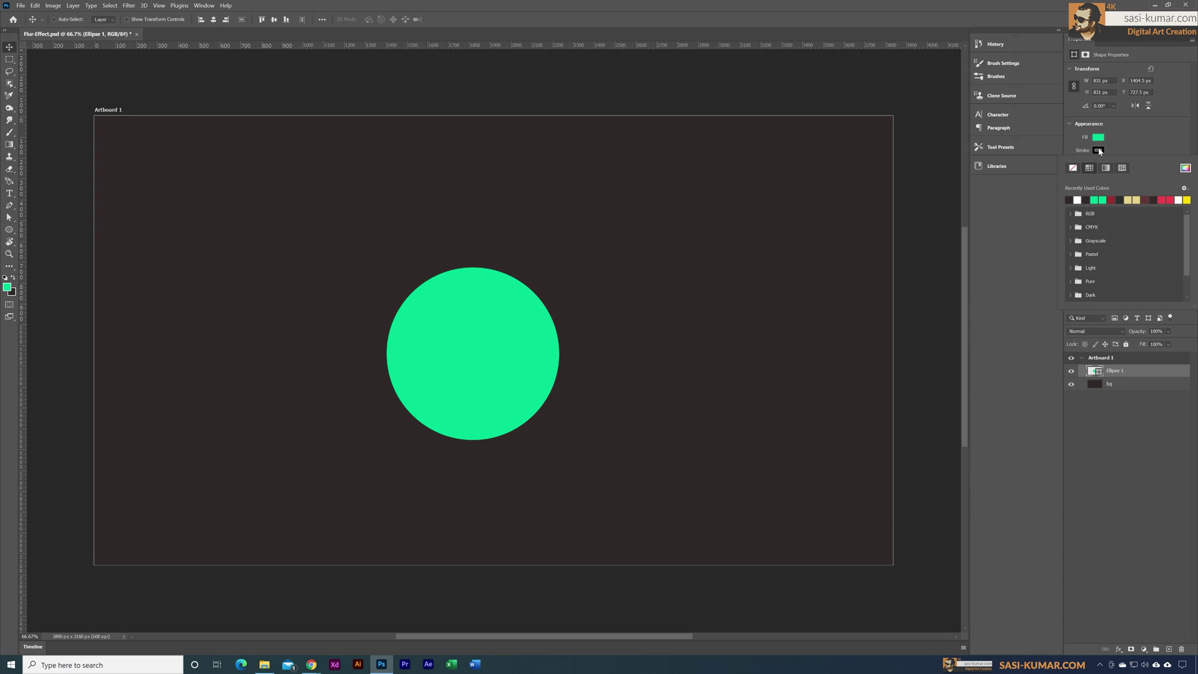
pyautogui.click(1073, 169)
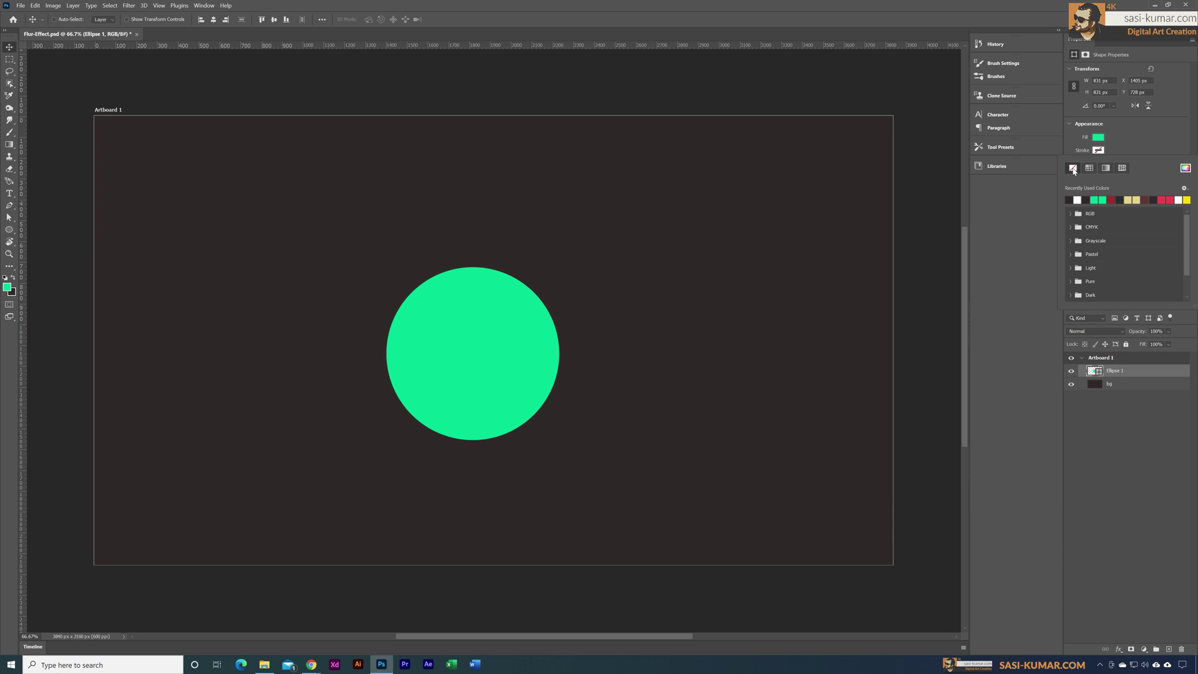
pyautogui.click(1113, 142)
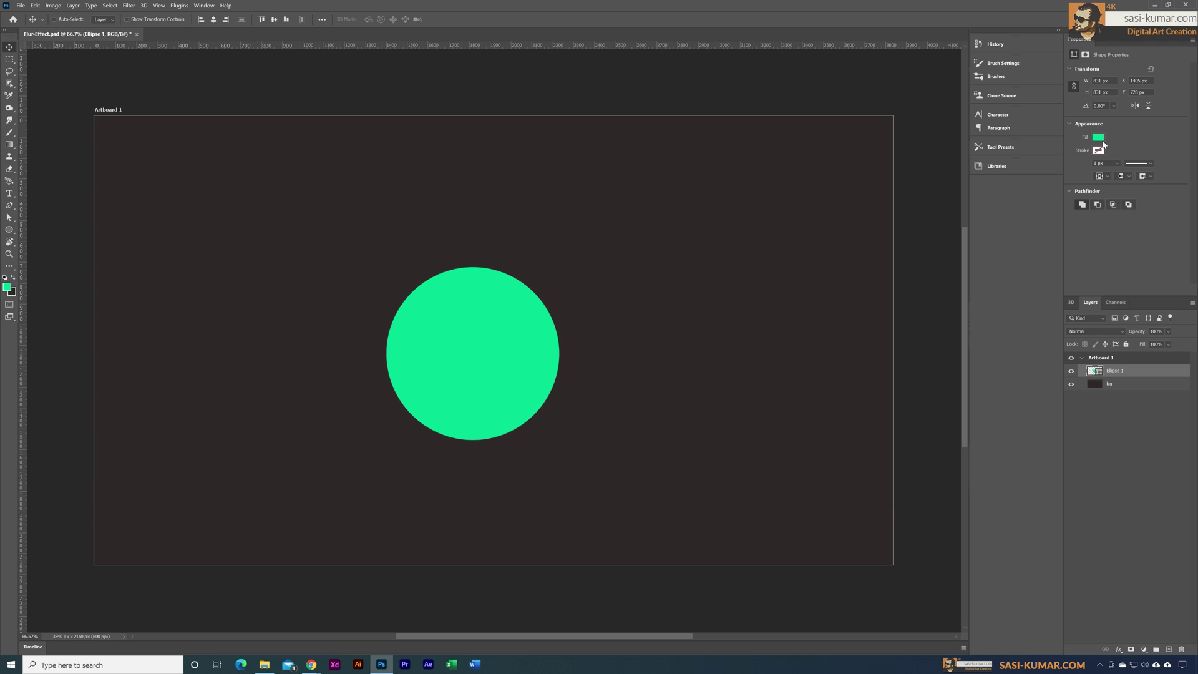
# - Rasterize the green circle's layer and move the circle slightly down
pyautogui.rightClick(1137, 375)
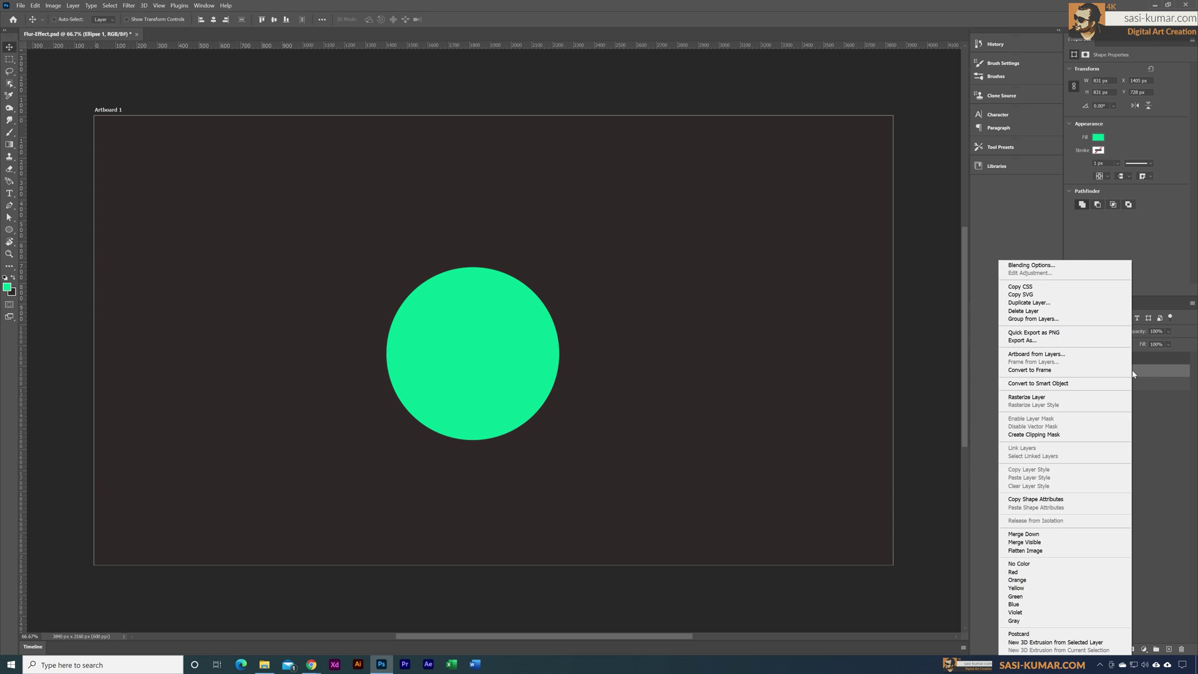
pyautogui.click(1050, 399)
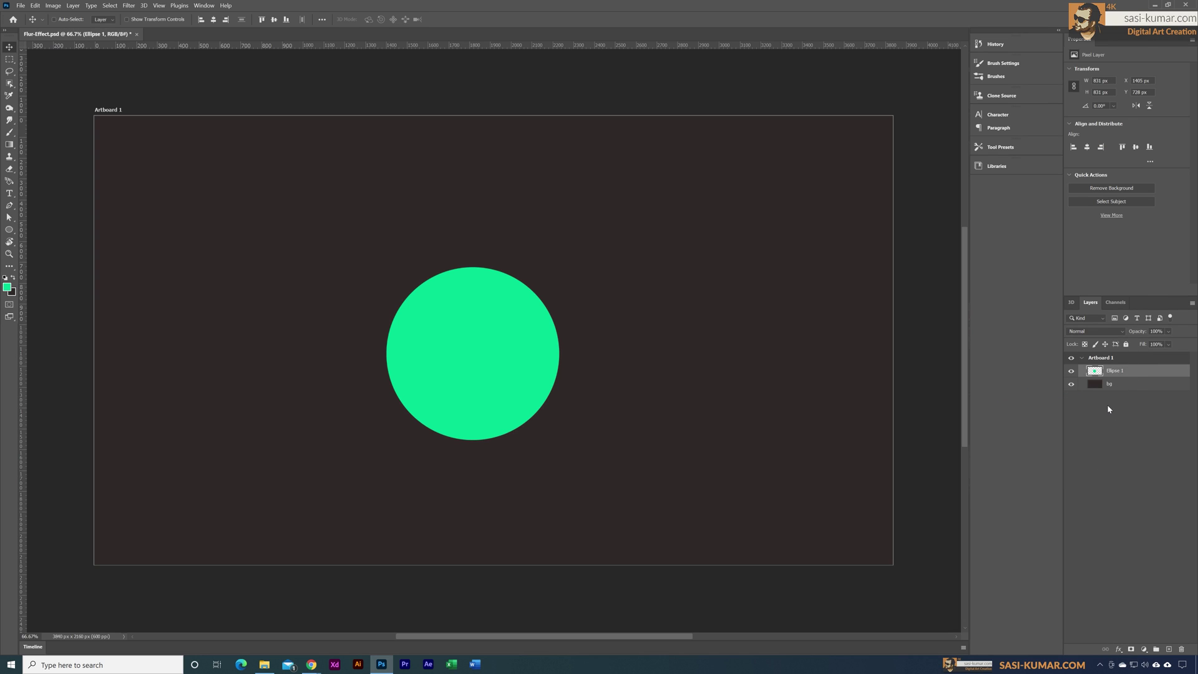
pyautogui.moveTo(496, 330); pyautogui.dragTo(500, 353)
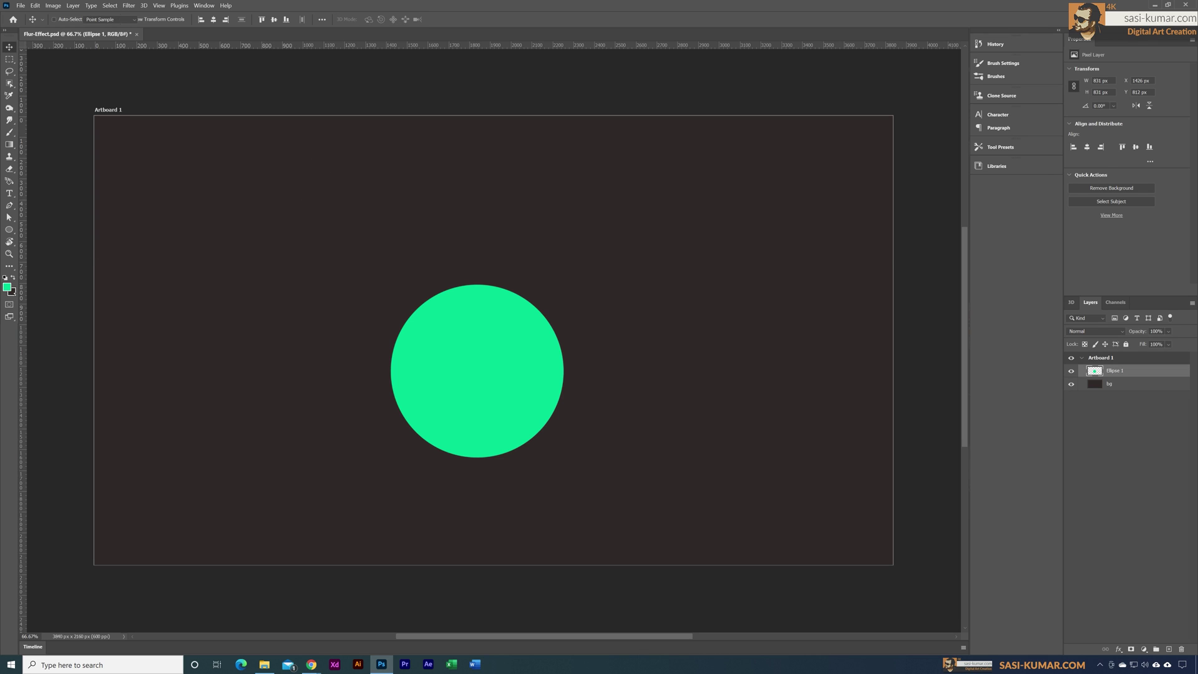
# - Set the foreground color to magenta and add an empty layer above the circle
pyautogui.click(7, 287)
pyautogui.click(818, 123)
pyautogui.click(805, 113)
pyautogui.click(901, 98)
pyautogui.hotkey('ctrl', 'alt', 'shift', 'n')
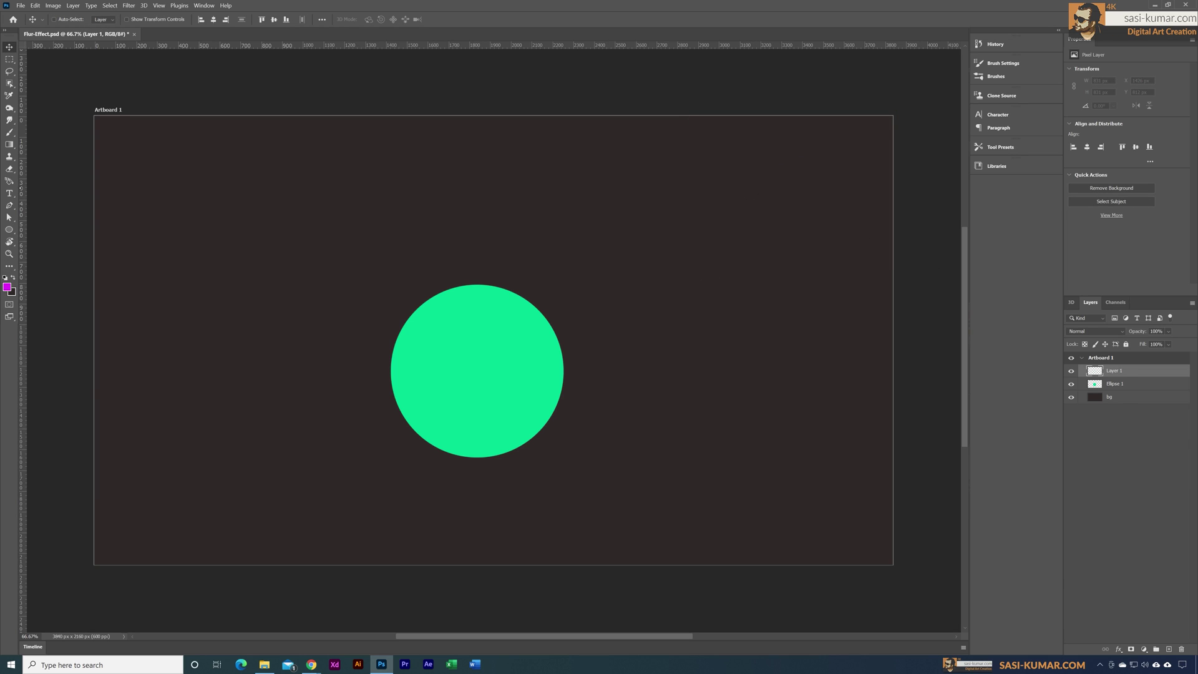
# - Sketch a soft purple sun with rays in the upper right of the artboard, reducing the brush size to 10 px for the rays
pyautogui.press('b')
pyautogui.moveTo(714, 170)
pyautogui.mouseDown()
pyautogui.moveTo(749, 181)
pyautogui.moveTo(735, 158)
pyautogui.mouseUp()
pyautogui.press('[')
pyautogui.press('[')
pyautogui.press('[')
pyautogui.press('[')
pyautogui.press('[')
pyautogui.press('[')
pyautogui.press('[')
pyautogui.press('[')
pyautogui.press('[')
pyautogui.press('[')
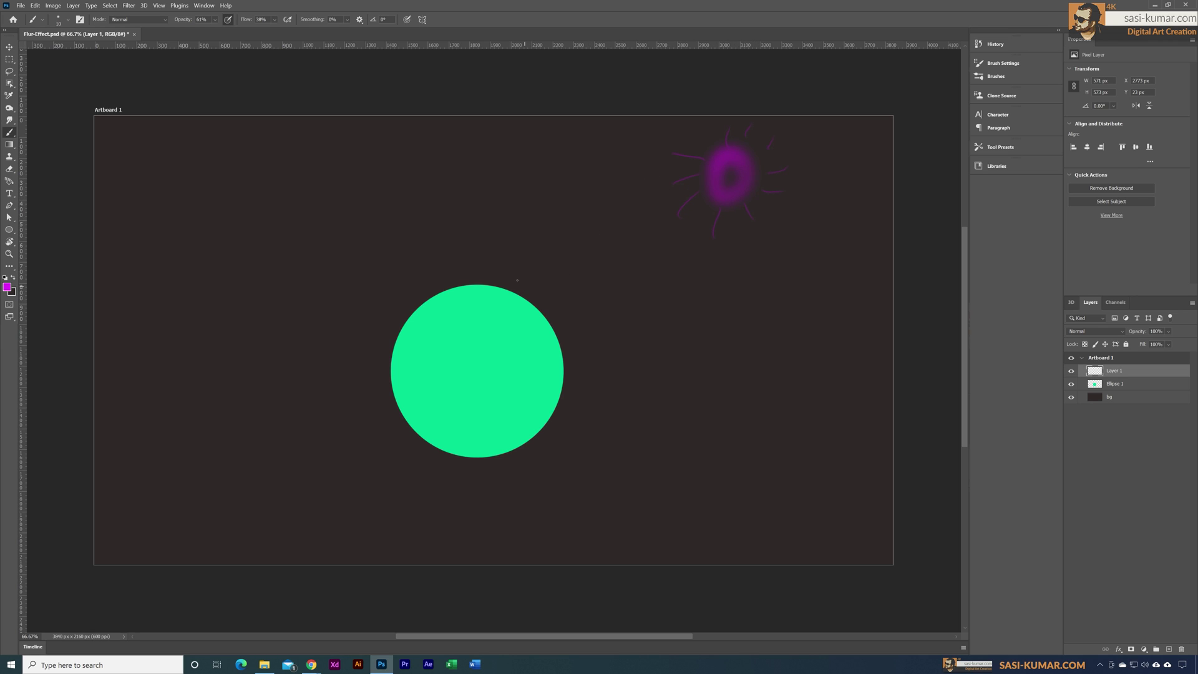
# - Sketch light-direction guide strokes over and around the circle, then delete the sketch layer
pyautogui.moveTo(486, 310)
pyautogui.mouseDown()
pyautogui.moveTo(526, 359)
pyautogui.moveTo(572, 375)
pyautogui.mouseUp()
pyautogui.moveTo(417, 290)
pyautogui.mouseDown()
pyautogui.moveTo(469, 411)
pyautogui.moveTo(518, 447)
pyautogui.mouseUp()
pyautogui.moveTo(377, 410)
pyautogui.mouseDown()
pyautogui.moveTo(432, 417)
pyautogui.moveTo(487, 462)
pyautogui.moveTo(486, 495)
pyautogui.mouseUp()
pyautogui.moveTo(519, 300); pyautogui.dragTo(462, 327)
pyautogui.click(1181, 649)
pyautogui.press('Return')
# - Add a new layer above the circle and name it "guid"
pyautogui.click(1168, 649)
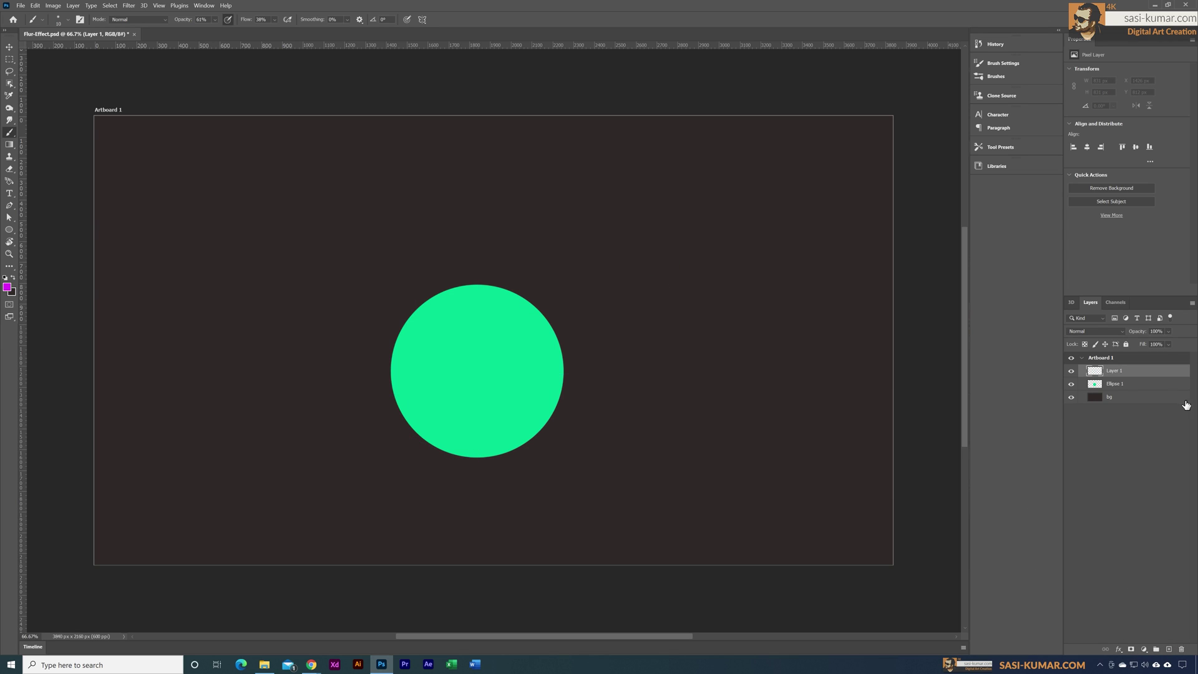
pyautogui.doubleClick(1114, 371)
pyautogui.write('guid')
pyautogui.press('Return')
# - Choose the Hard Round brush, enable airbrush-style build-up and set the brush opacity to 80%
pyautogui.click(62, 20)
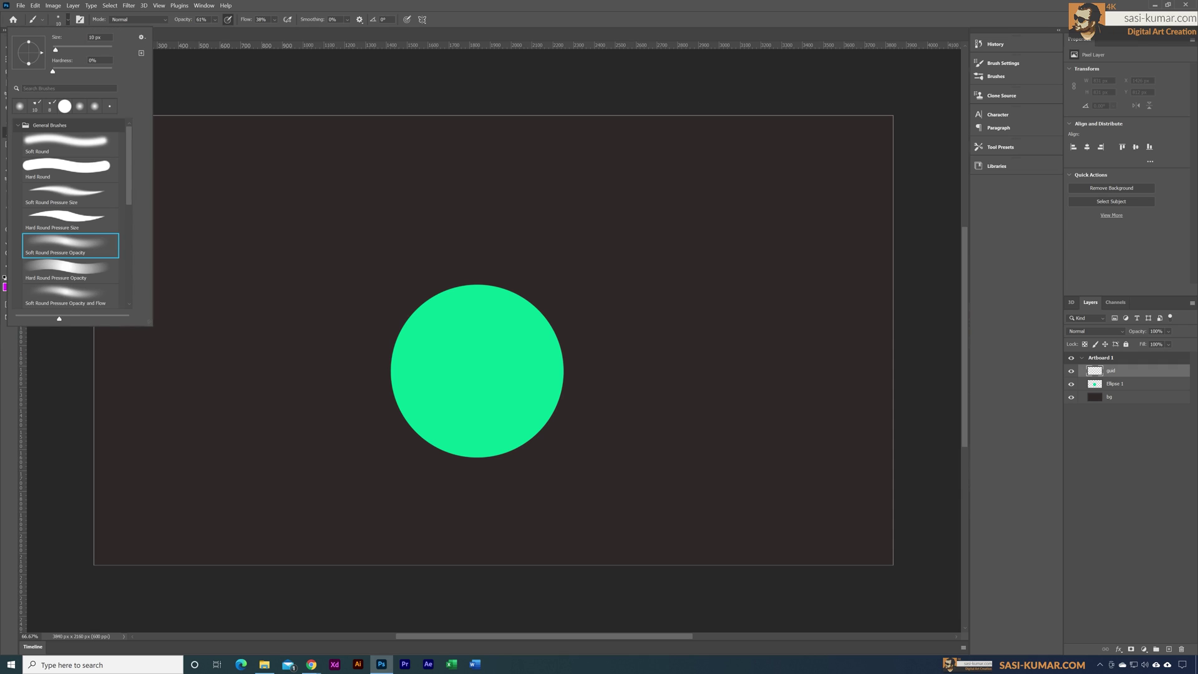
pyautogui.click(97, 173)
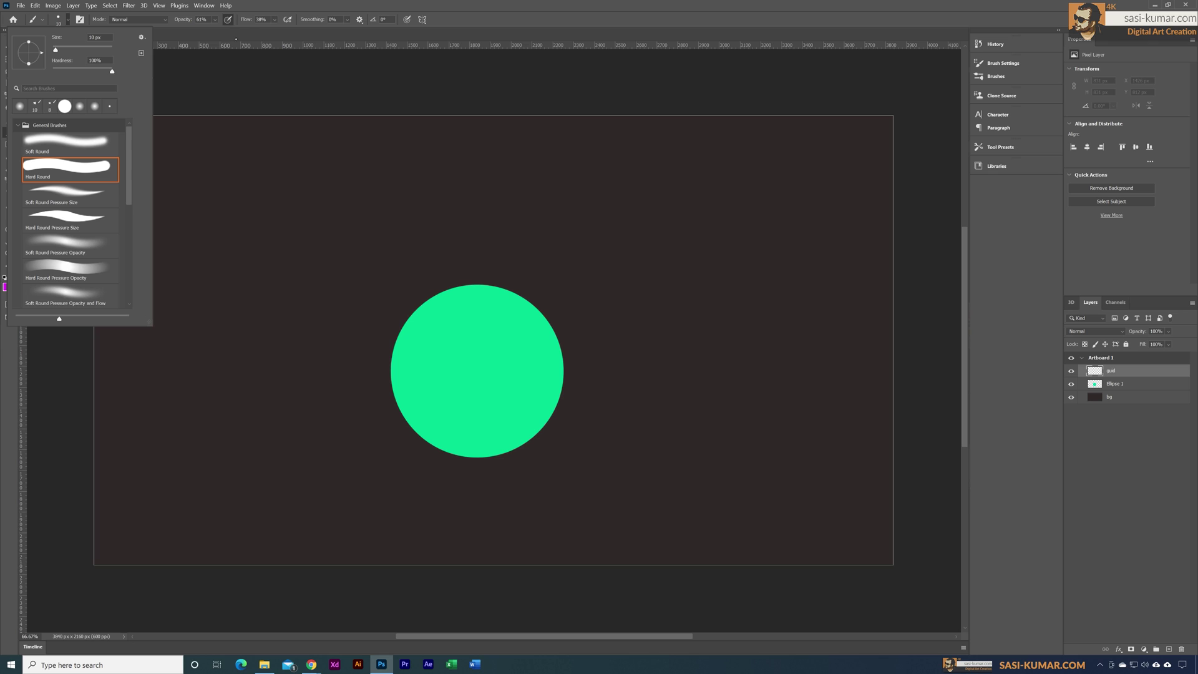
pyautogui.click(225, 35)
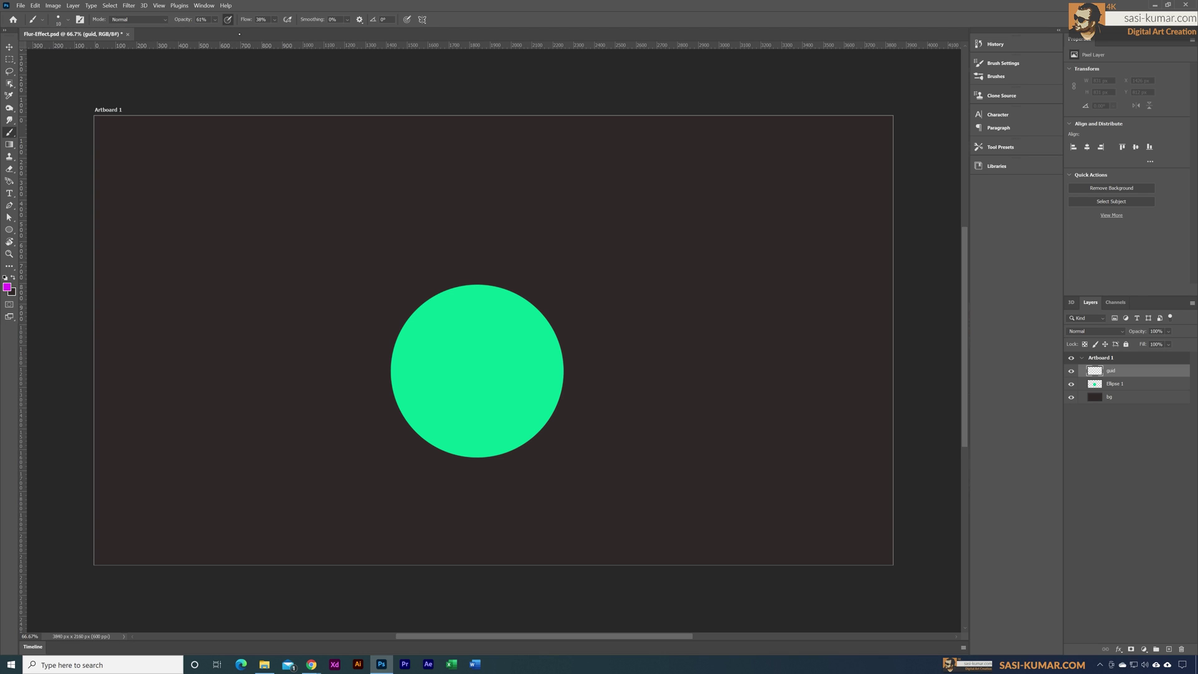
pyautogui.click(287, 19)
pyautogui.click(215, 20)
pyautogui.moveTo(245, 39); pyautogui.dragTo(241, 39)
# - Sample the circle's green and paint a swatch of it with an enlarged brush in the upper right of the artboard
pyautogui.press('i')
pyautogui.click(488, 313)
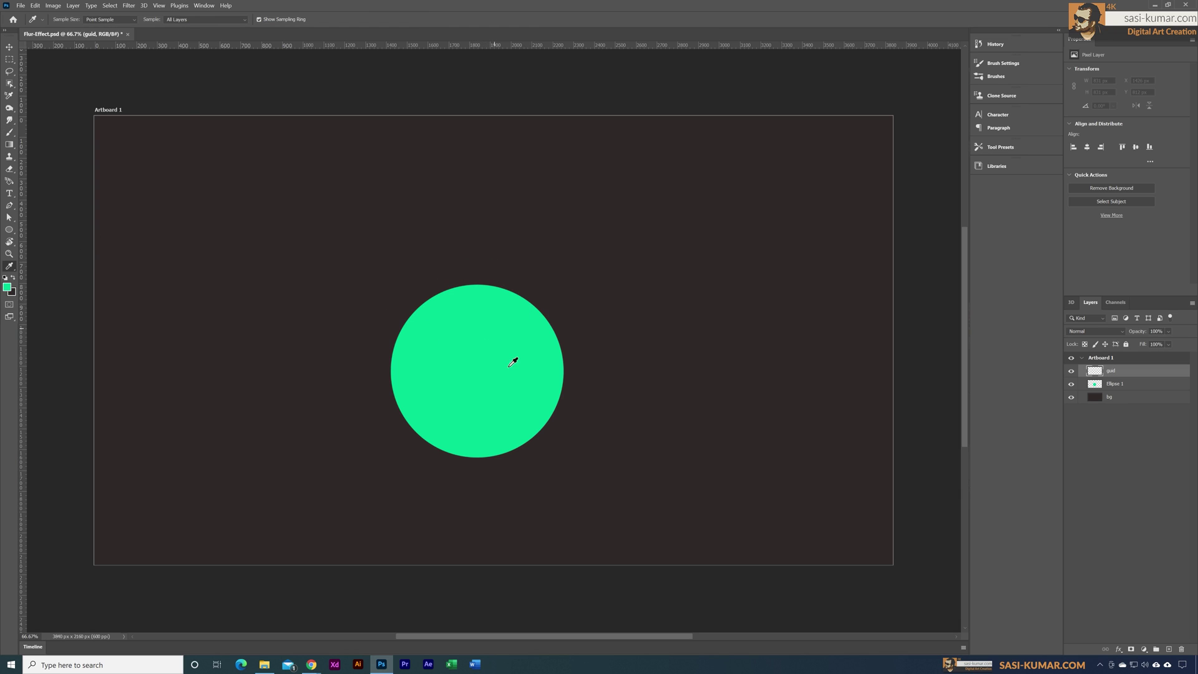
pyautogui.press('b')
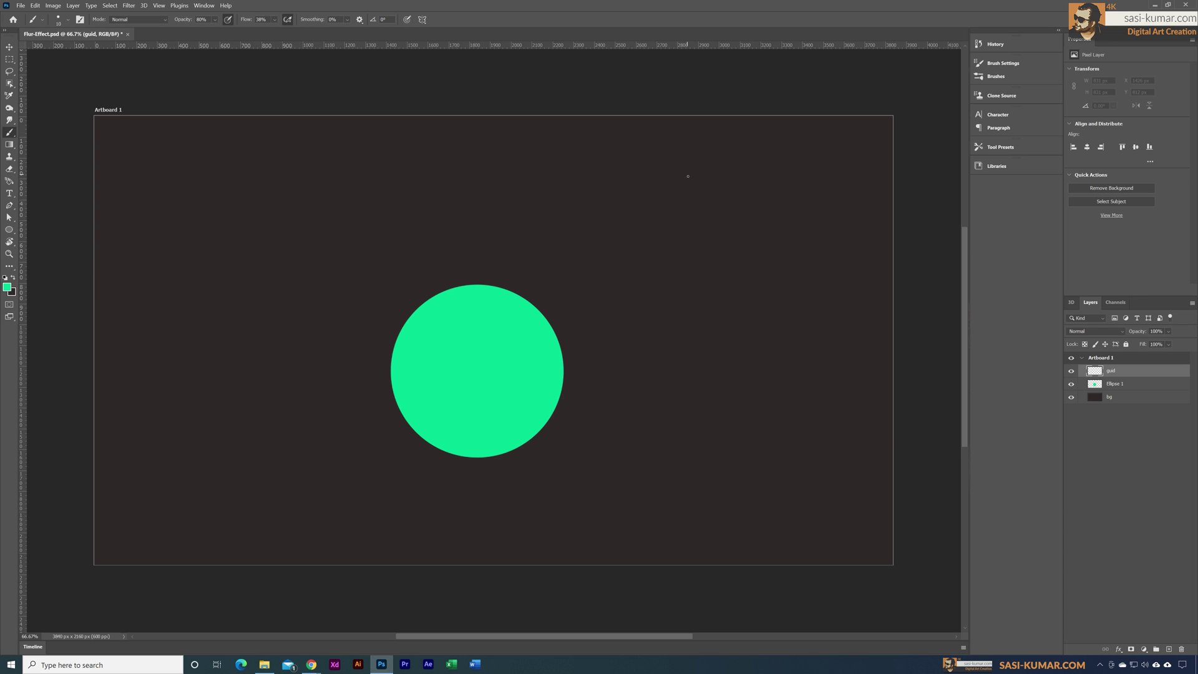
pyautogui.press(']')
pyautogui.press(']')
pyautogui.press(']')
pyautogui.press(']')
pyautogui.press(']')
pyautogui.press(']')
pyautogui.press(']')
pyautogui.moveTo(716, 173)
pyautogui.mouseDown()
pyautogui.moveTo(702, 167)
pyautogui.moveTo(733, 178)
pyautogui.moveTo(727, 188)
pyautogui.mouseUp()
pyautogui.moveTo(737, 196)
pyautogui.mouseDown()
pyautogui.moveTo(715, 181)
pyautogui.moveTo(735, 162)
pyautogui.moveTo(711, 170)
pyautogui.moveTo(731, 166)
pyautogui.moveTo(736, 204)
pyautogui.moveTo(720, 205)
pyautogui.moveTo(728, 179)
pyautogui.moveTo(709, 172)
pyautogui.moveTo(737, 167)
pyautogui.moveTo(741, 193)
pyautogui.mouseUp()
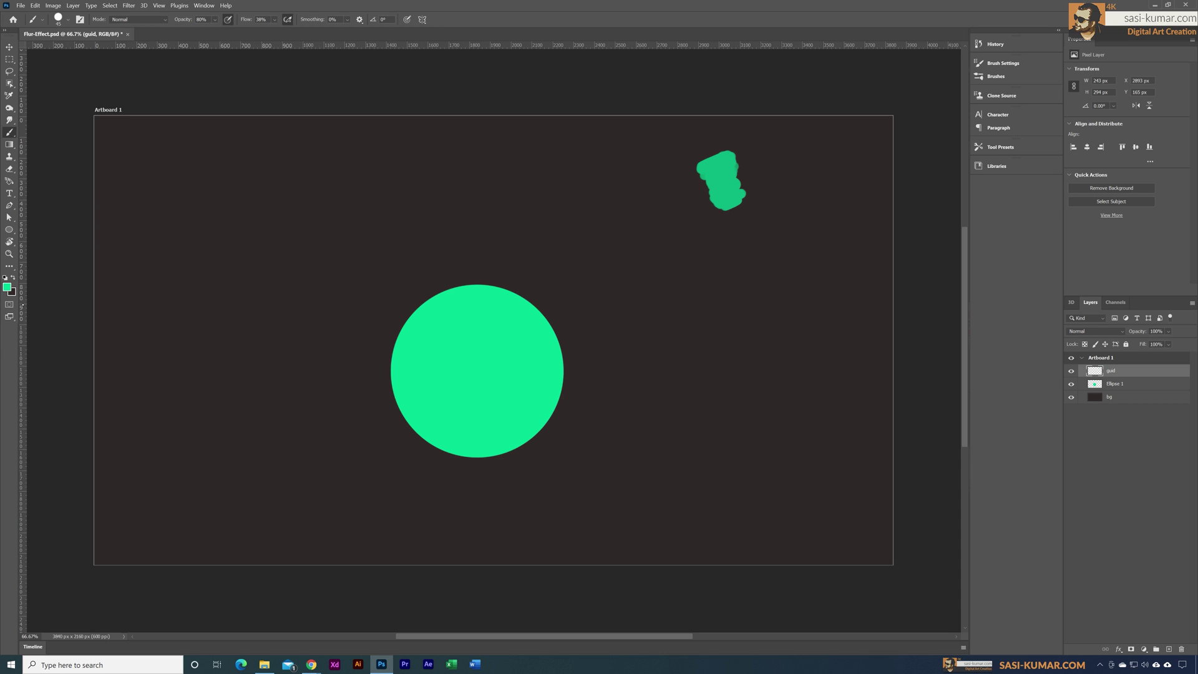
# - Set the foreground color to the darker green 017651 and paint a swatch to the left of the first one
pyautogui.click(7, 286)
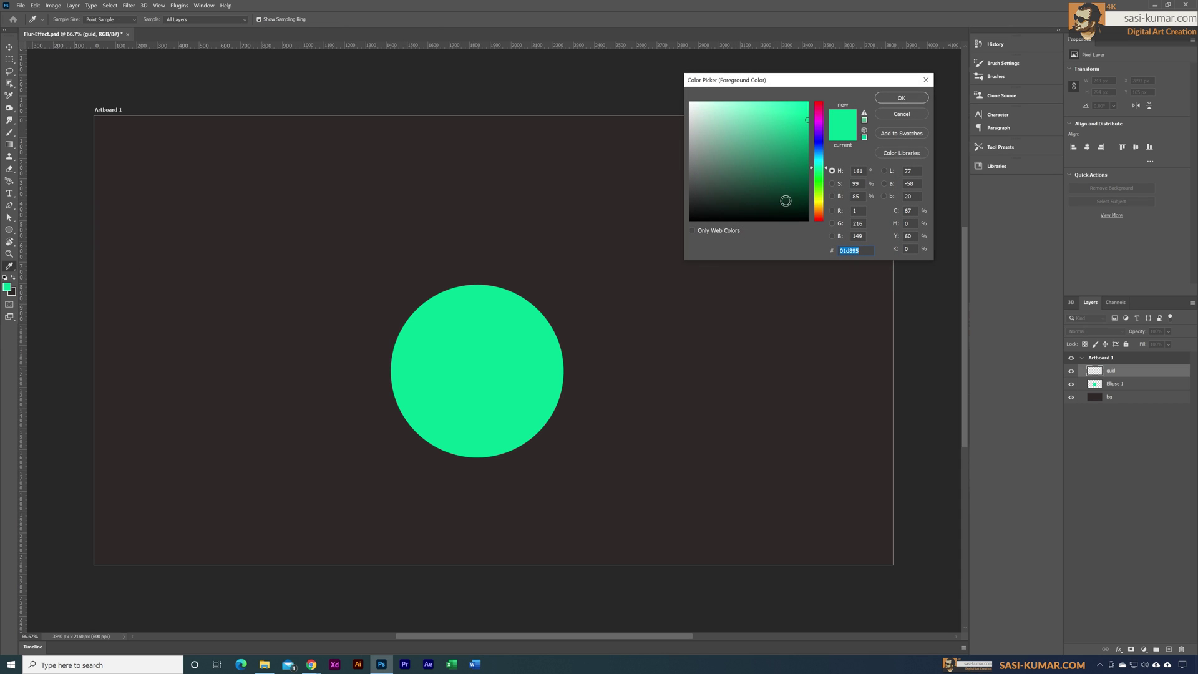
pyautogui.moveTo(819, 82); pyautogui.dragTo(788, 108)
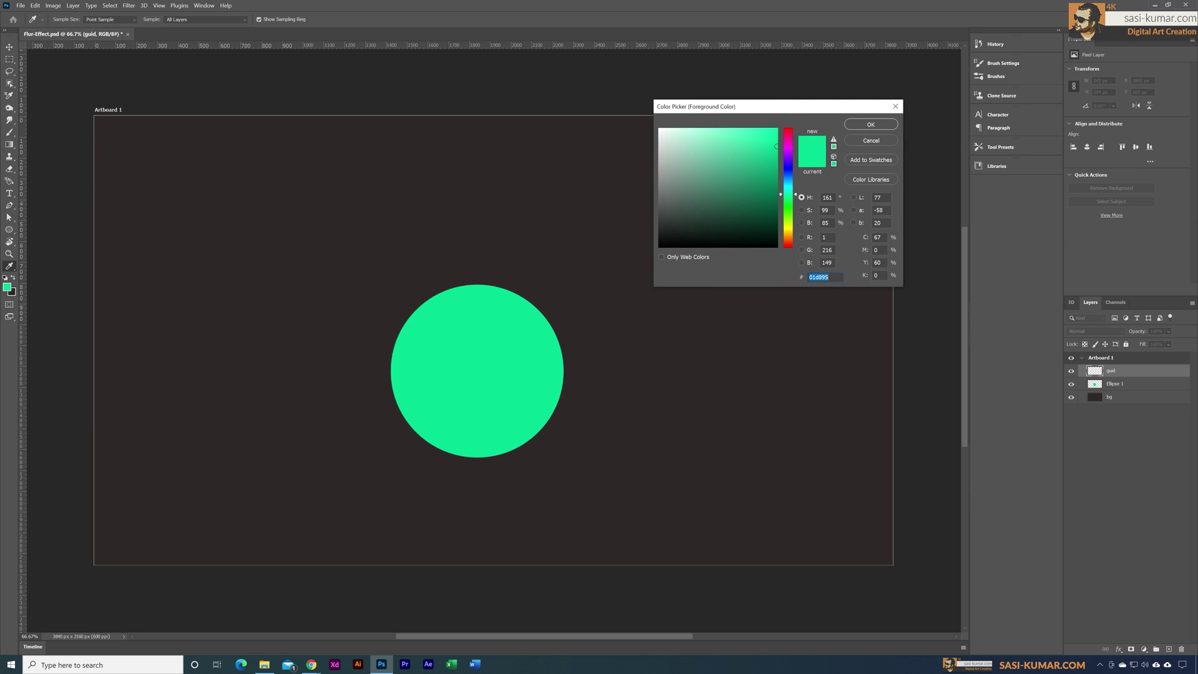
pyautogui.click(807, 224)
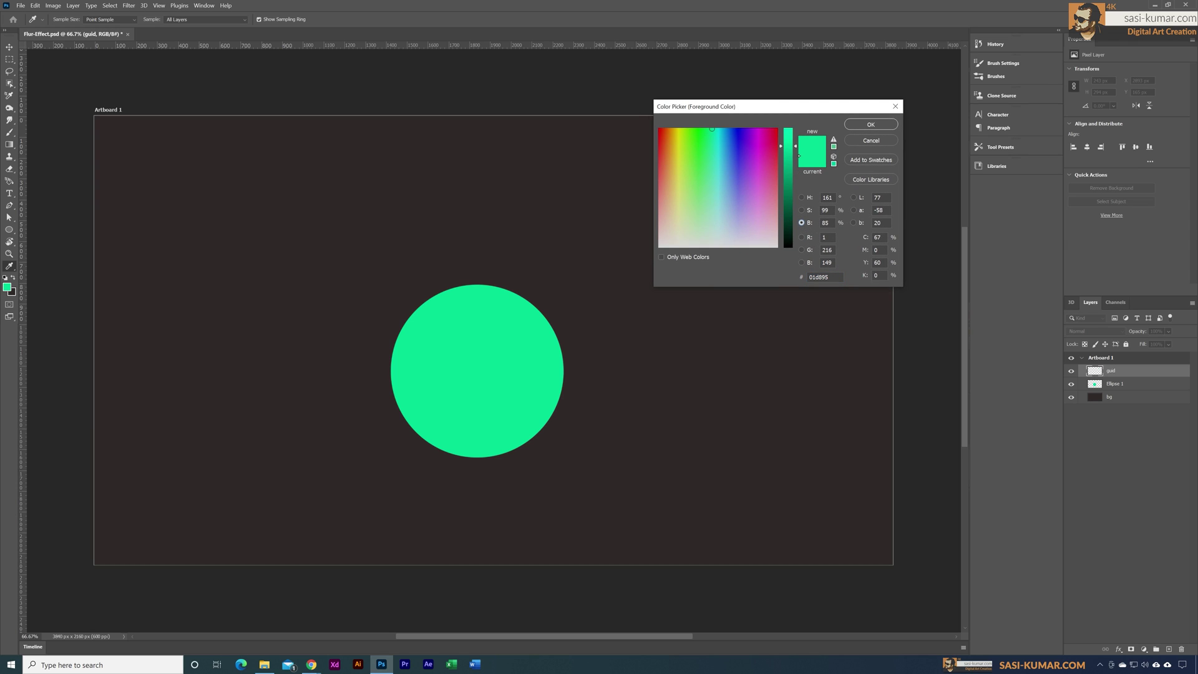
pyautogui.moveTo(798, 155); pyautogui.dragTo(797, 200)
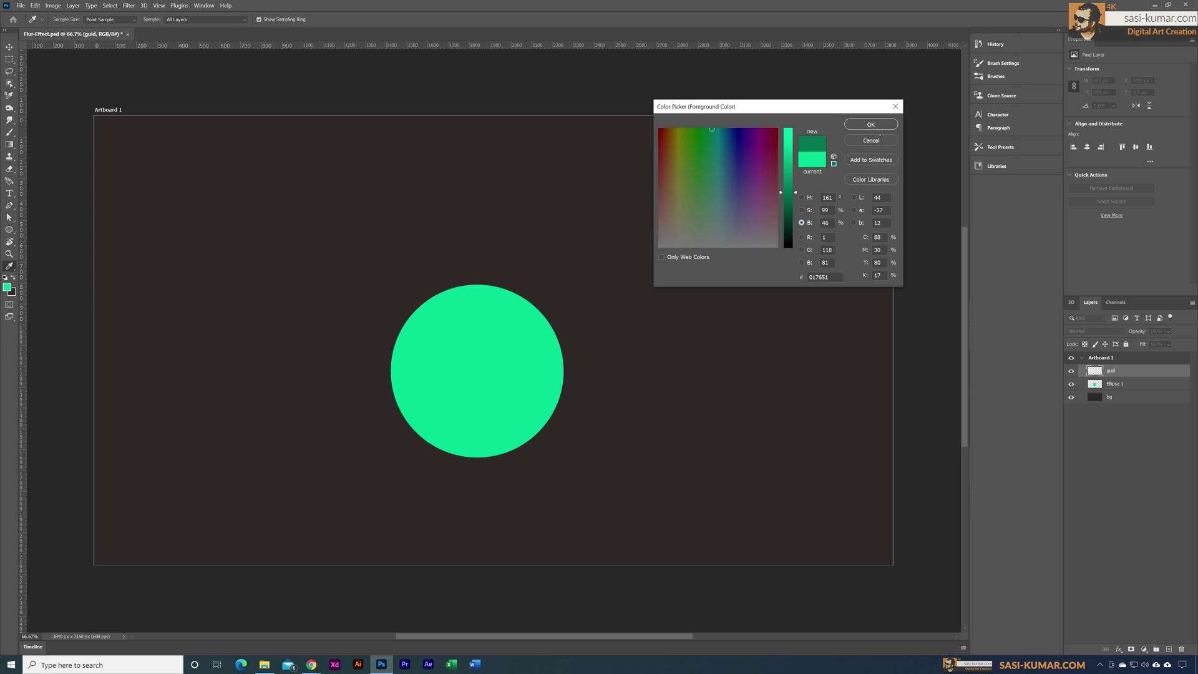
pyautogui.click(877, 130)
pyautogui.press('b')
pyautogui.moveTo(650, 184)
pyautogui.mouseDown()
pyautogui.moveTo(680, 198)
pyautogui.moveTo(661, 211)
pyautogui.moveTo(686, 206)
pyautogui.moveTo(670, 239)
pyautogui.moveTo(696, 234)
pyautogui.mouseUp()
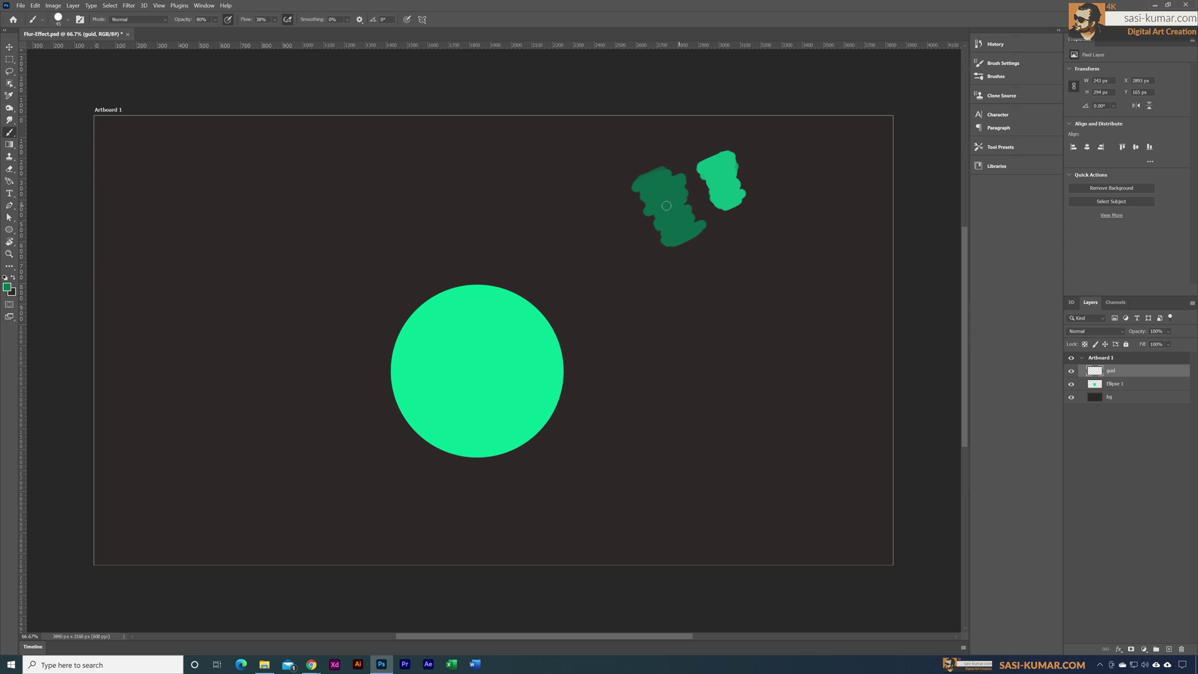
pyautogui.moveTo(650, 188)
pyautogui.mouseDown()
pyautogui.moveTo(669, 172)
pyautogui.moveTo(656, 208)
pyautogui.moveTo(691, 211)
pyautogui.moveTo(683, 237)
pyautogui.moveTo(687, 208)
pyautogui.moveTo(655, 207)
pyautogui.moveTo(687, 183)
pyautogui.moveTo(647, 189)
pyautogui.moveTo(672, 191)
pyautogui.mouseUp()
# - Set the foreground color to the brighter green 01fcae and paint a small highlight swatch to the right of the others
pyautogui.click(8, 287)
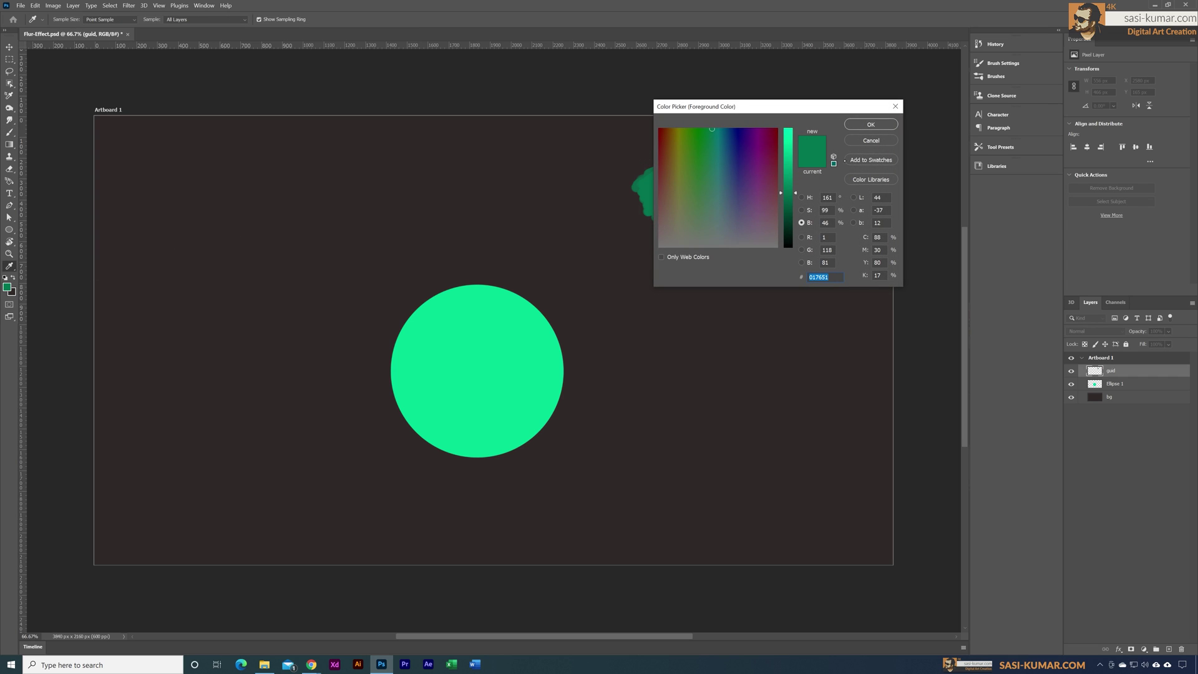
pyautogui.moveTo(791, 144); pyautogui.dragTo(793, 128)
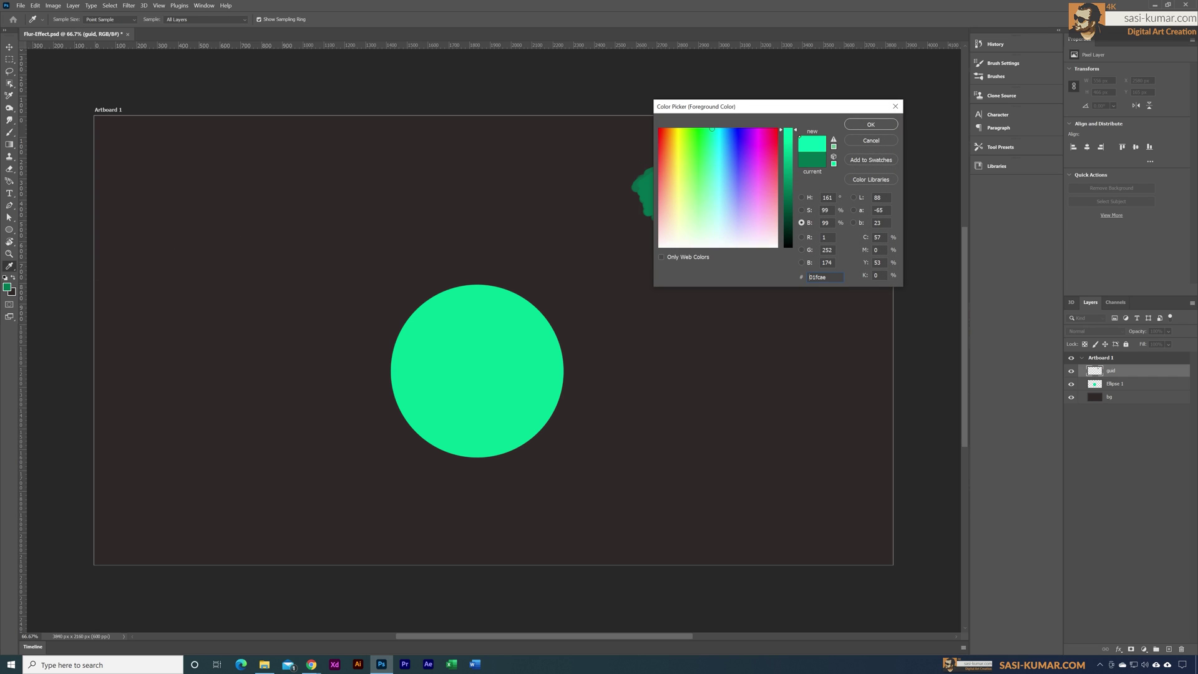
pyautogui.click(863, 129)
pyautogui.moveTo(784, 145)
pyautogui.mouseDown()
pyautogui.moveTo(791, 136)
pyautogui.moveTo(799, 152)
pyautogui.mouseUp()
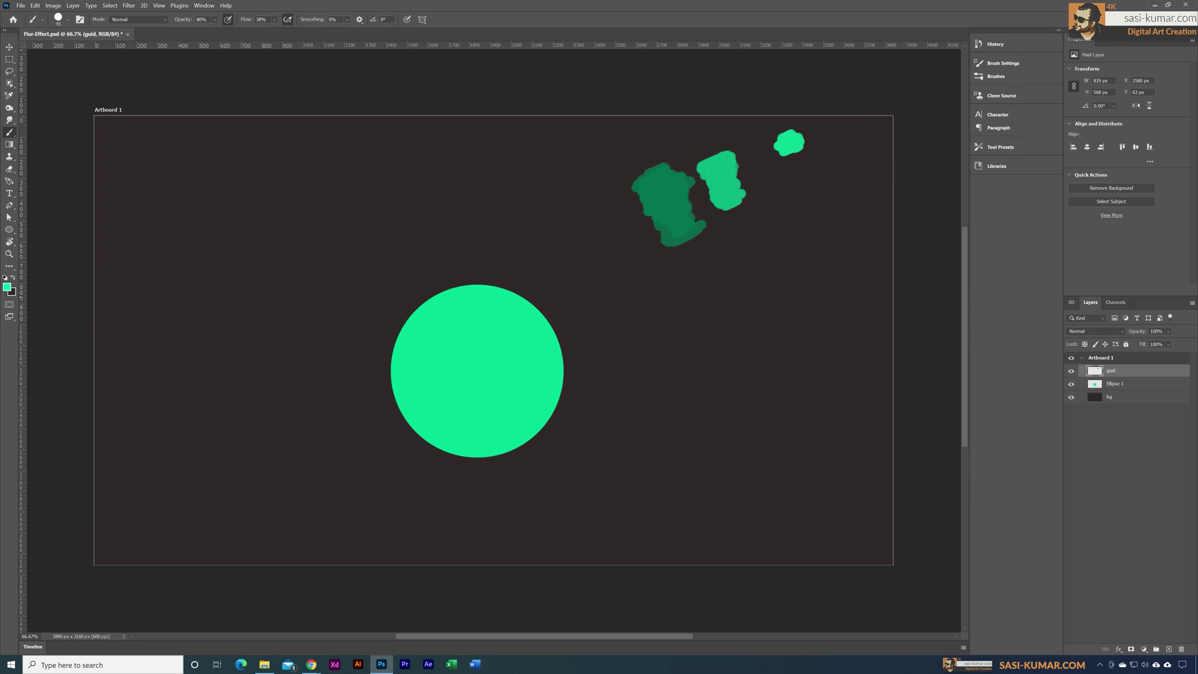
# - Shift the foreground color to 06fdba and paint over the highlight swatch, enlarging it
pyautogui.click(7, 287)
pyautogui.moveTo(720, 144); pyautogui.dragTo(719, 136)
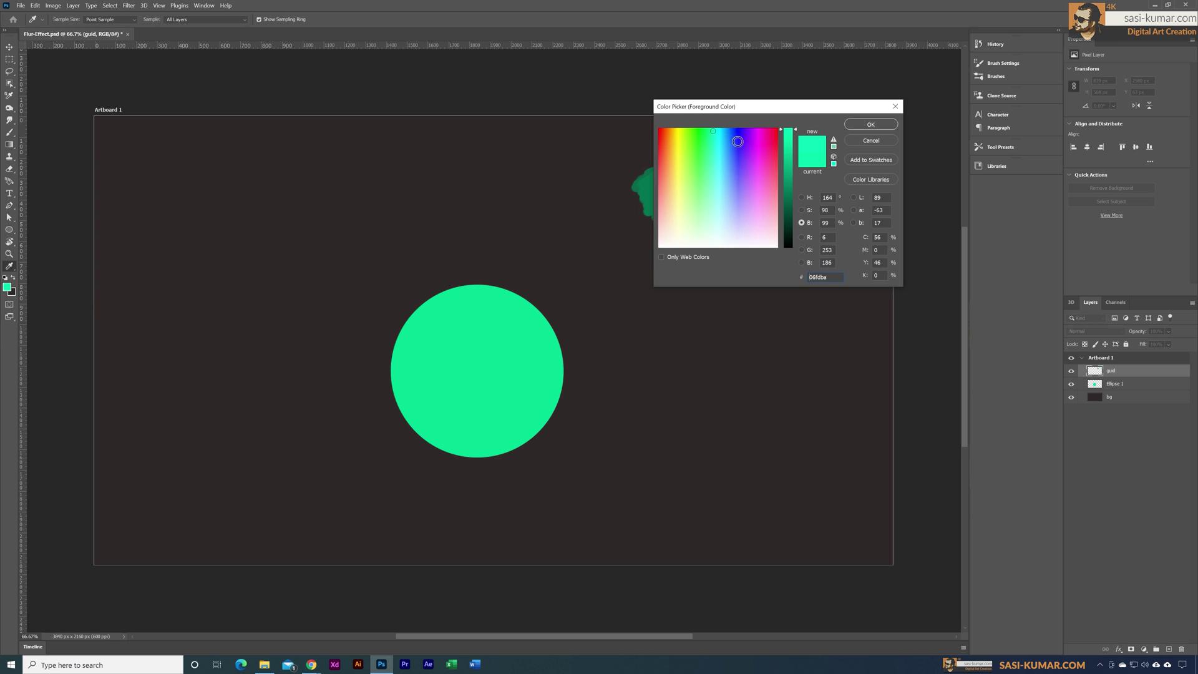
pyautogui.click(870, 124)
pyautogui.click(787, 140)
pyautogui.moveTo(787, 143)
pyautogui.mouseDown()
pyautogui.moveTo(804, 159)
pyautogui.moveTo(802, 132)
pyautogui.moveTo(802, 169)
pyautogui.moveTo(808, 130)
pyautogui.moveTo(766, 141)
pyautogui.moveTo(808, 169)
pyautogui.moveTo(803, 159)
pyautogui.mouseUp()
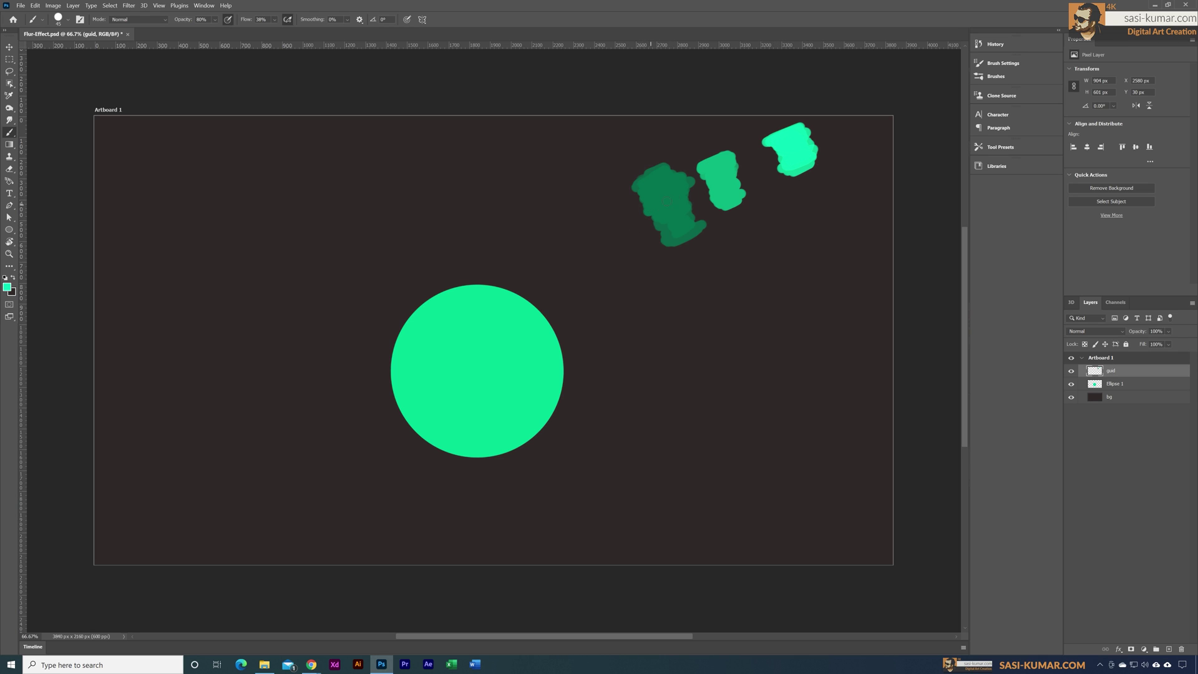
# - Sample the dark green swatch, darken the color to 013323 and paint a shadow swatch to its left
pyautogui.keyDown('alt'); pyautogui.click(661, 215); pyautogui.keyUp('alt')
pyautogui.click(7, 288)
pyautogui.moveTo(795, 190); pyautogui.dragTo(796, 227)
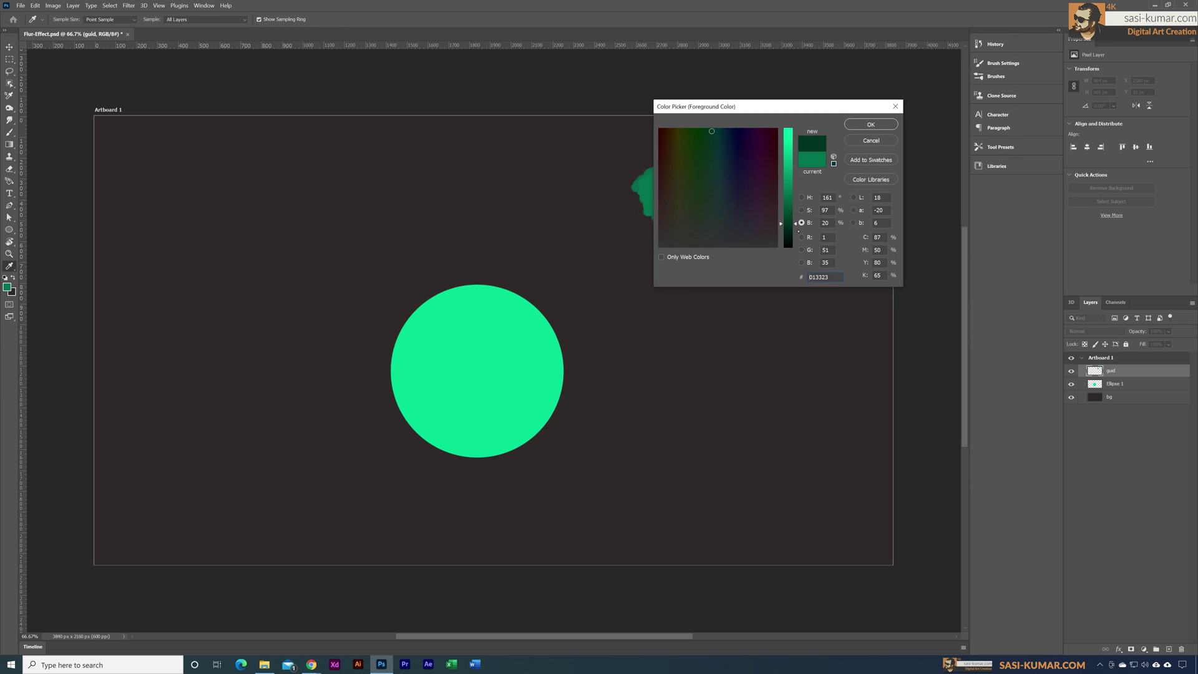
pyautogui.click(870, 124)
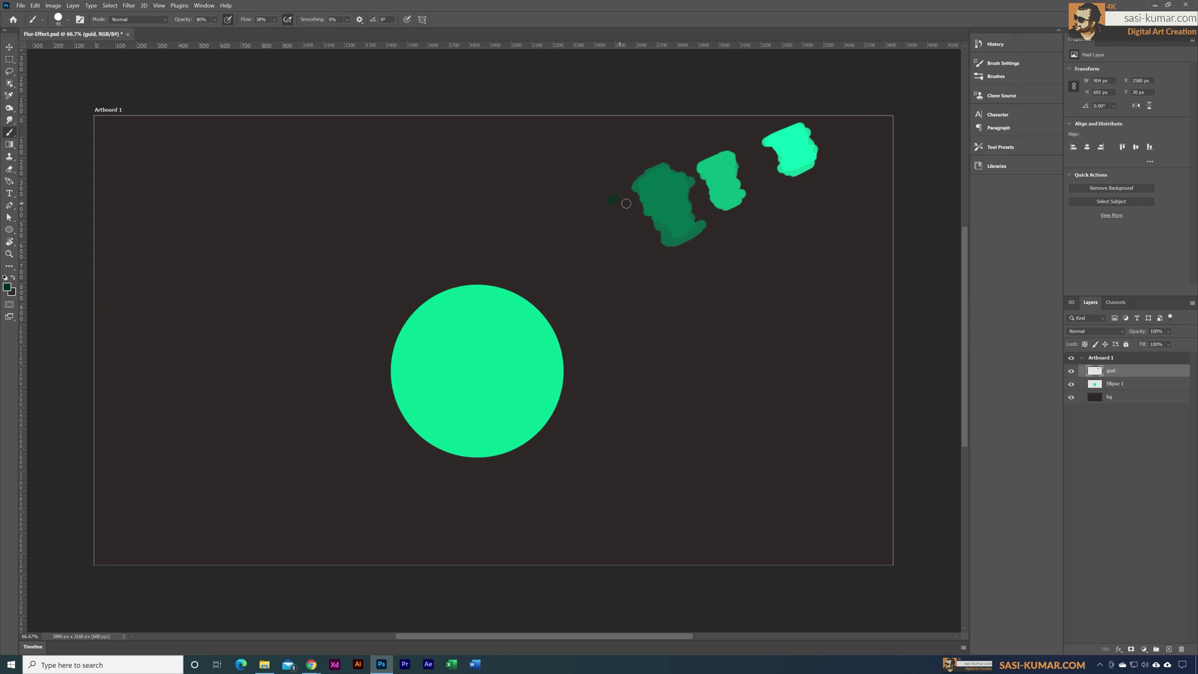
pyautogui.moveTo(628, 212)
pyautogui.mouseDown()
pyautogui.moveTo(642, 247)
pyautogui.moveTo(630, 207)
pyautogui.moveTo(636, 220)
pyautogui.mouseUp()
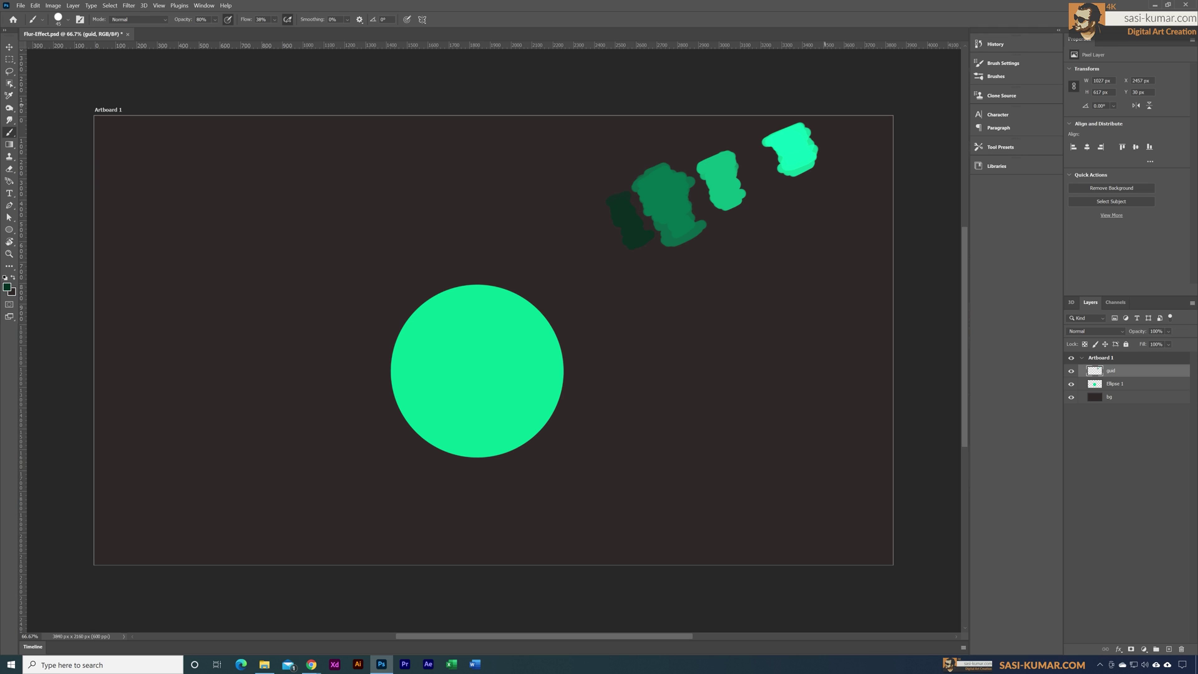
# - Select the Ellipse 1 layer and choose the Soft Round Pressure Opacity and Flow brush
pyautogui.click(1127, 388)
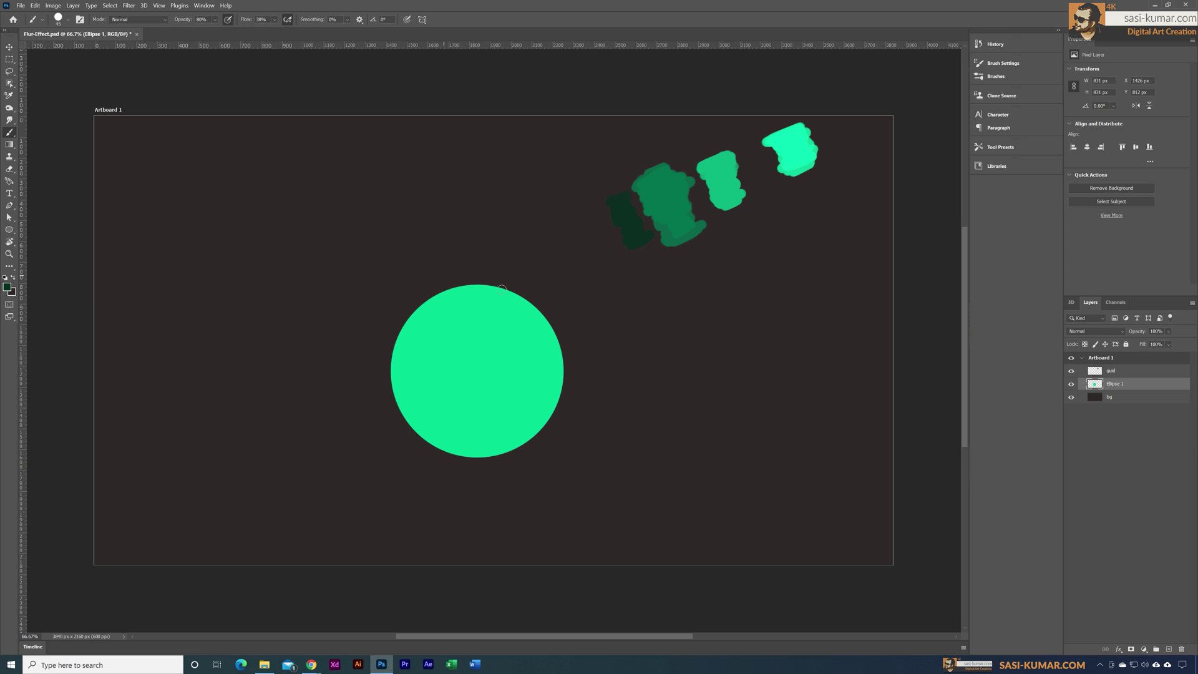
pyautogui.click(68, 19)
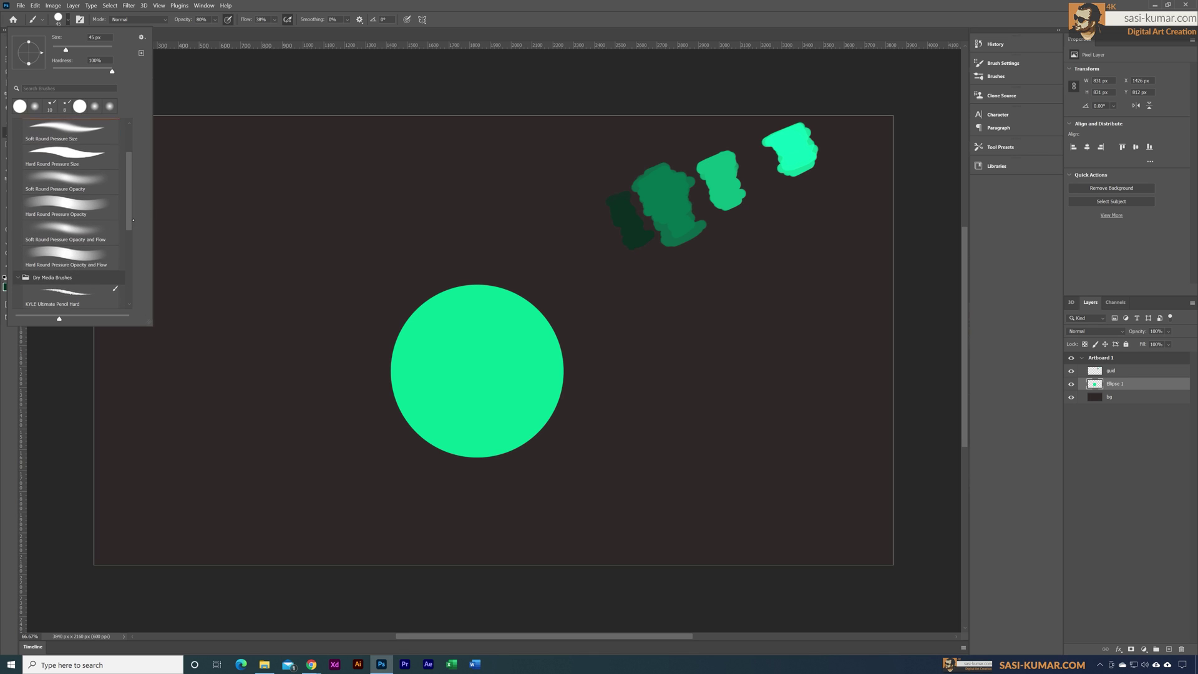
pyautogui.click(77, 305)
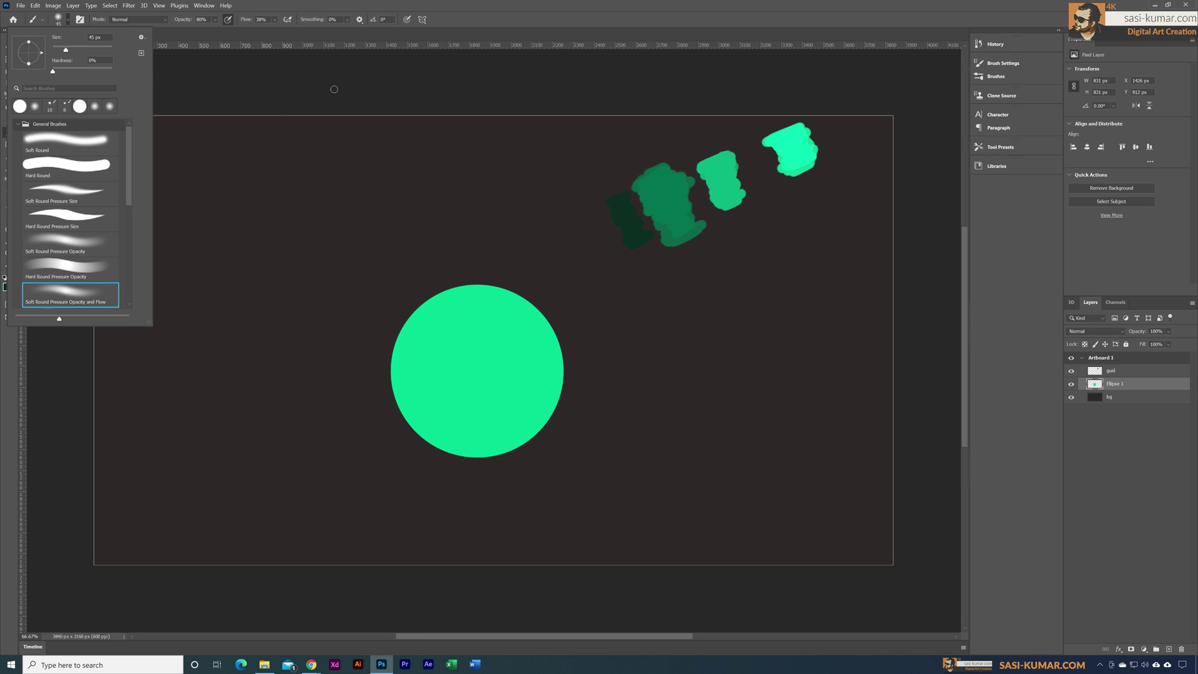
pyautogui.click(272, 43)
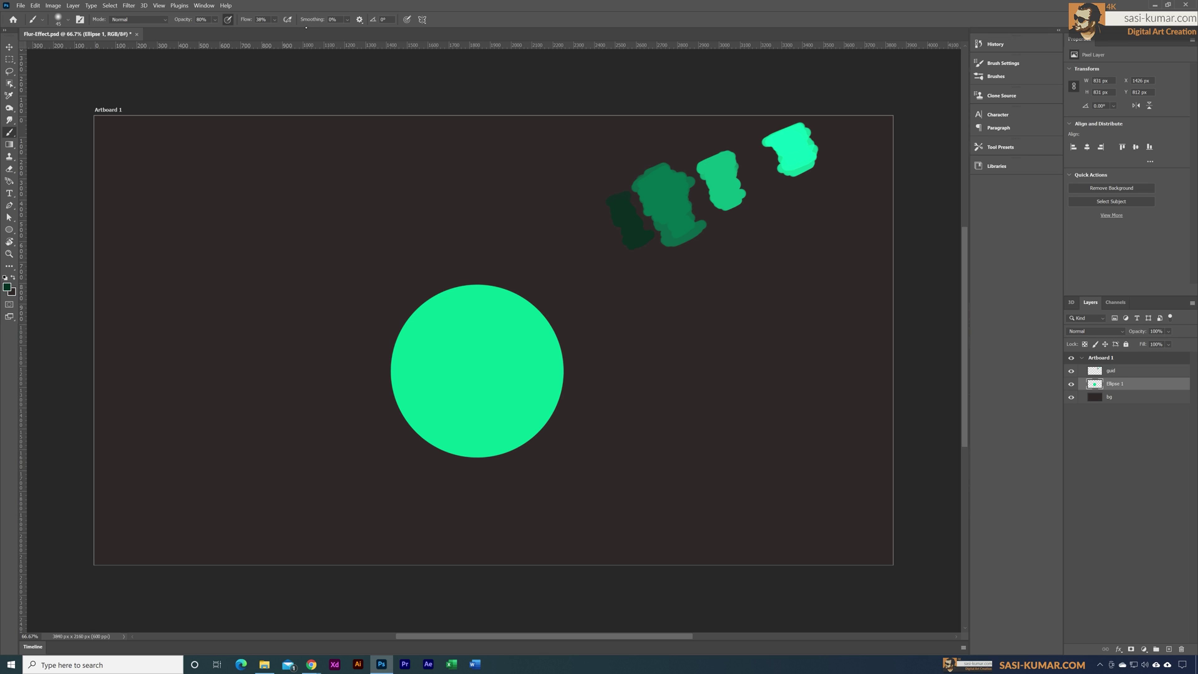
# - Paint soft dark green shading strokes over the circle and across its edges on the Ellipse 1 layer
pyautogui.click(287, 20)
pyautogui.moveTo(499, 307)
pyautogui.mouseDown()
pyautogui.moveTo(436, 278)
pyautogui.moveTo(340, 449)
pyautogui.moveTo(317, 443)
pyautogui.mouseUp()
pyautogui.moveTo(524, 350)
pyautogui.mouseDown()
pyautogui.moveTo(583, 412)
pyautogui.moveTo(525, 480)
pyautogui.moveTo(509, 458)
pyautogui.moveTo(429, 465)
pyautogui.moveTo(382, 440)
pyautogui.mouseUp()
pyautogui.moveTo(428, 331); pyautogui.dragTo(450, 302)
pyautogui.moveTo(497, 306); pyautogui.dragTo(514, 297)
pyautogui.moveTo(521, 372); pyautogui.dragTo(553, 384)
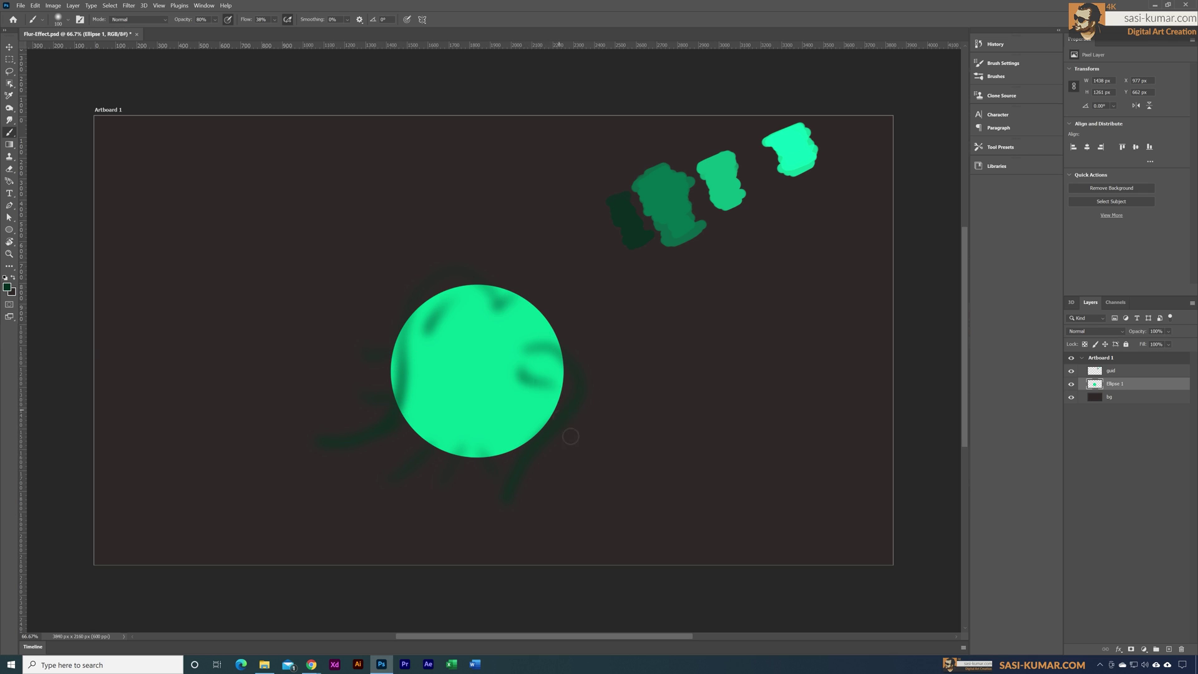
# - Step back through the history to the guid layer state before the darkest swatch, discarding the strokes on the circle
pyautogui.click(995, 43)
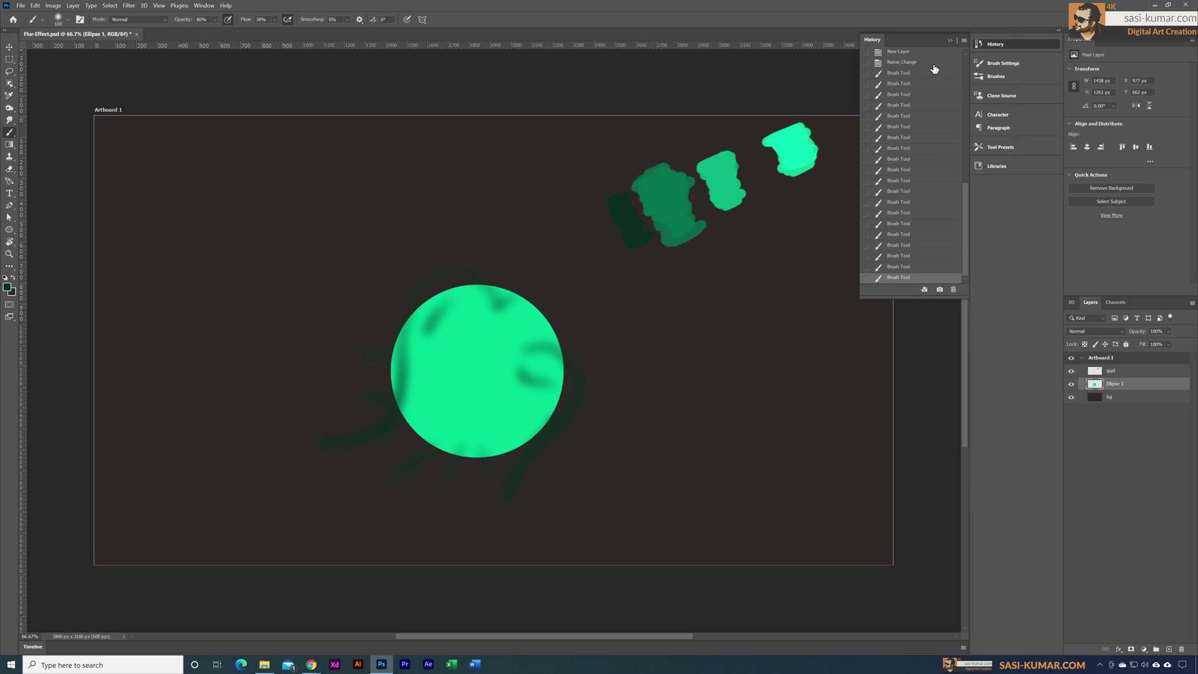
pyautogui.click(904, 62)
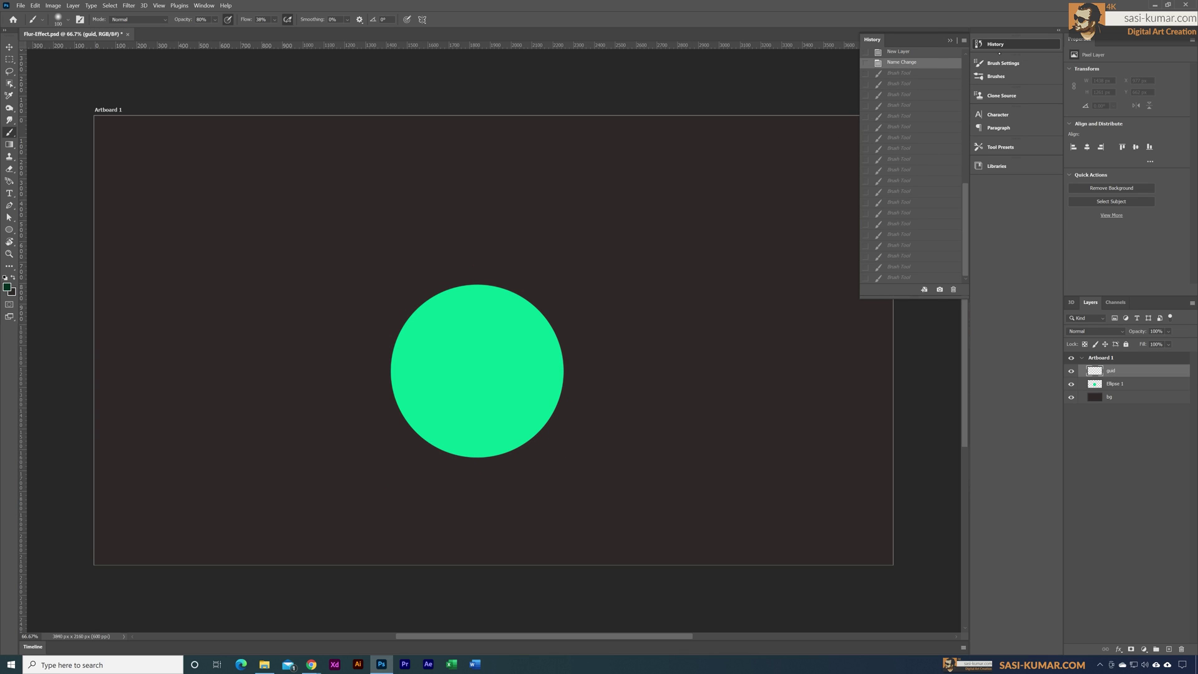
pyautogui.click(997, 44)
pyautogui.click(995, 43)
pyautogui.click(922, 181)
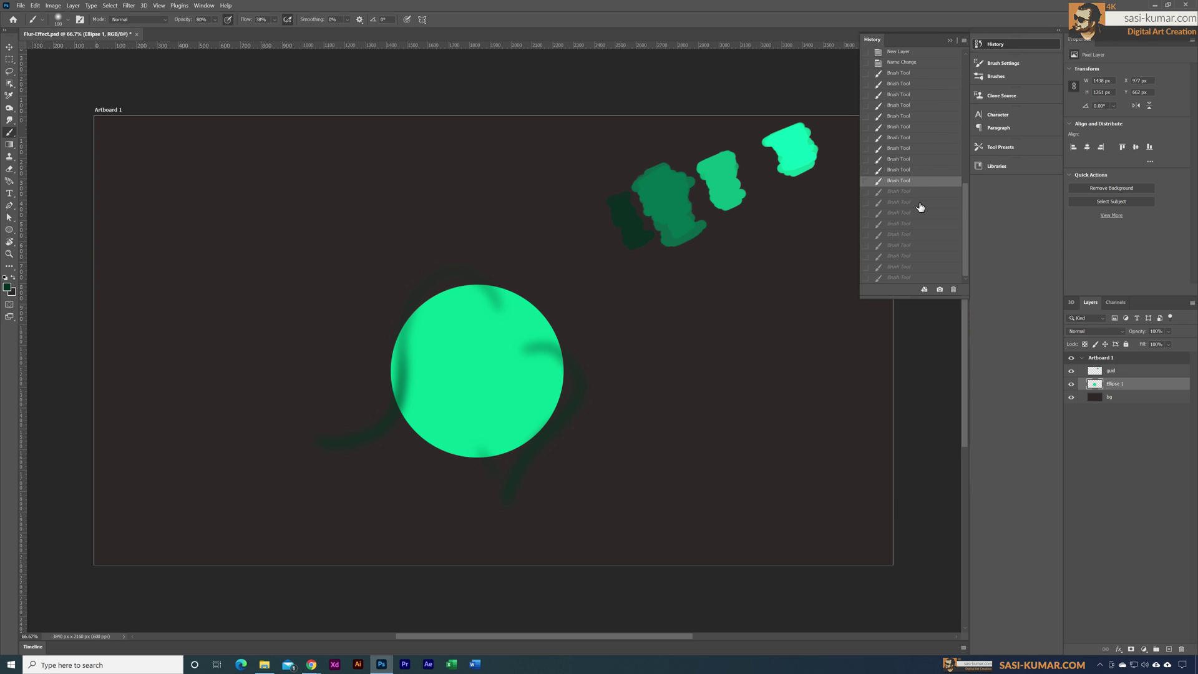
pyautogui.click(918, 159)
pyautogui.click(922, 139)
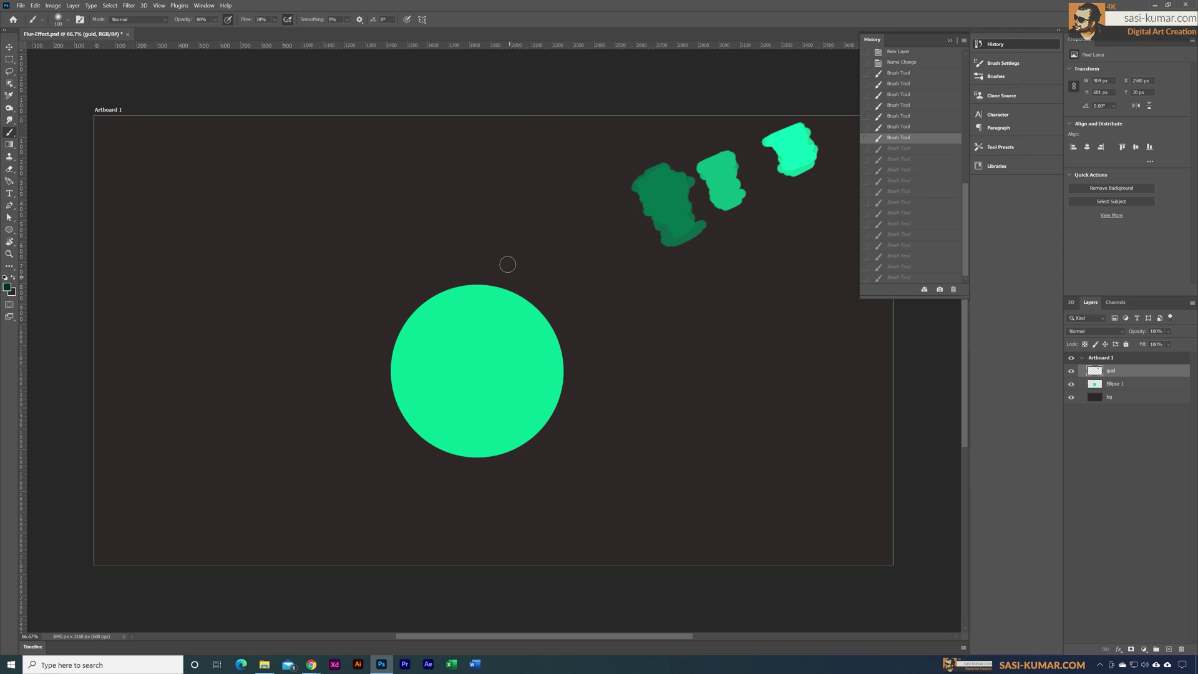
pyautogui.click(540, 81)
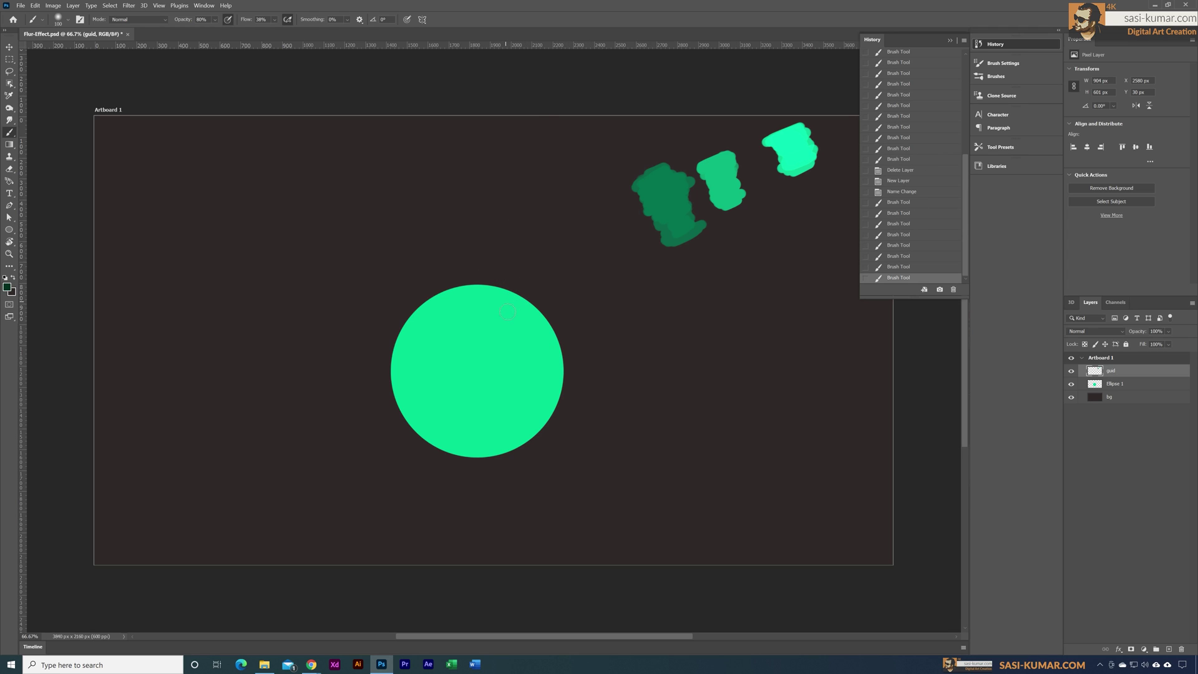
# - Paint soft dark green strokes radiating from the ball's centre to its edge on the guid layer, building up clumped fur shadows
pyautogui.click(501, 297)
pyautogui.moveTo(503, 296)
pyautogui.mouseDown()
pyautogui.moveTo(521, 317)
pyautogui.moveTo(547, 289)
pyautogui.moveTo(529, 317)
pyautogui.moveTo(526, 295)
pyautogui.moveTo(543, 317)
pyautogui.moveTo(527, 317)
pyautogui.moveTo(563, 336)
pyautogui.moveTo(564, 359)
pyautogui.moveTo(549, 347)
pyautogui.moveTo(582, 391)
pyautogui.moveTo(565, 401)
pyautogui.moveTo(554, 386)
pyautogui.moveTo(592, 411)
pyautogui.moveTo(554, 399)
pyautogui.moveTo(574, 439)
pyautogui.moveTo(562, 420)
pyautogui.moveTo(571, 446)
pyautogui.moveTo(550, 449)
pyautogui.moveTo(573, 455)
pyautogui.moveTo(530, 455)
pyautogui.moveTo(545, 475)
pyautogui.moveTo(529, 456)
pyautogui.moveTo(508, 466)
pyautogui.moveTo(504, 493)
pyautogui.moveTo(490, 477)
pyautogui.moveTo(467, 491)
pyautogui.moveTo(498, 454)
pyautogui.moveTo(446, 485)
pyautogui.moveTo(475, 438)
pyautogui.moveTo(436, 489)
pyautogui.moveTo(468, 435)
pyautogui.moveTo(453, 448)
pyautogui.moveTo(451, 423)
pyautogui.moveTo(439, 439)
pyautogui.moveTo(395, 443)
pyautogui.moveTo(437, 407)
pyautogui.moveTo(404, 419)
pyautogui.mouseUp()
pyautogui.moveTo(429, 382)
pyautogui.mouseDown()
pyautogui.moveTo(399, 394)
pyautogui.moveTo(392, 378)
pyautogui.mouseUp()
pyautogui.moveTo(424, 342); pyautogui.dragTo(394, 357)
pyautogui.moveTo(439, 323)
pyautogui.mouseDown()
pyautogui.moveTo(414, 318)
pyautogui.moveTo(453, 308)
pyautogui.moveTo(440, 282)
pyautogui.mouseUp()
pyautogui.moveTo(492, 309)
pyautogui.mouseDown()
pyautogui.moveTo(462, 286)
pyautogui.moveTo(474, 289)
pyautogui.moveTo(427, 319)
pyautogui.mouseUp()
pyautogui.moveTo(450, 357)
pyautogui.mouseDown()
pyautogui.moveTo(416, 367)
pyautogui.moveTo(444, 369)
pyautogui.moveTo(418, 409)
pyautogui.mouseUp()
pyautogui.moveTo(448, 394)
pyautogui.mouseDown()
pyautogui.moveTo(432, 432)
pyautogui.moveTo(466, 413)
pyautogui.mouseUp()
pyautogui.moveTo(505, 444)
pyautogui.mouseDown()
pyautogui.moveTo(536, 444)
pyautogui.moveTo(515, 404)
pyautogui.mouseUp()
pyautogui.moveTo(543, 409)
pyautogui.mouseDown()
pyautogui.moveTo(517, 390)
pyautogui.moveTo(553, 377)
pyautogui.moveTo(528, 365)
pyautogui.mouseUp()
pyautogui.moveTo(550, 357)
pyautogui.mouseDown()
pyautogui.moveTo(507, 323)
pyautogui.moveTo(486, 365)
pyautogui.moveTo(504, 338)
pyautogui.mouseUp()
pyautogui.moveTo(509, 319); pyautogui.dragTo(521, 367)
pyautogui.moveTo(504, 413)
pyautogui.mouseDown()
pyautogui.moveTo(515, 389)
pyautogui.moveTo(466, 388)
pyautogui.mouseUp()
pyautogui.moveTo(453, 404); pyautogui.dragTo(465, 376)
pyautogui.moveTo(431, 371); pyautogui.dragTo(460, 356)
pyautogui.moveTo(420, 342)
pyautogui.mouseDown()
pyautogui.moveTo(457, 345)
pyautogui.moveTo(452, 333)
pyautogui.mouseUp()
pyautogui.moveTo(436, 309)
pyautogui.mouseDown()
pyautogui.moveTo(449, 326)
pyautogui.moveTo(402, 336)
pyautogui.moveTo(399, 381)
pyautogui.moveTo(449, 437)
pyautogui.moveTo(504, 434)
pyautogui.moveTo(533, 380)
pyautogui.moveTo(480, 302)
pyautogui.moveTo(531, 330)
pyautogui.moveTo(552, 359)
pyautogui.moveTo(481, 368)
pyautogui.moveTo(465, 331)
pyautogui.moveTo(492, 322)
pyautogui.moveTo(527, 384)
pyautogui.moveTo(487, 378)
pyautogui.moveTo(496, 306)
pyautogui.moveTo(439, 395)
pyautogui.mouseUp()
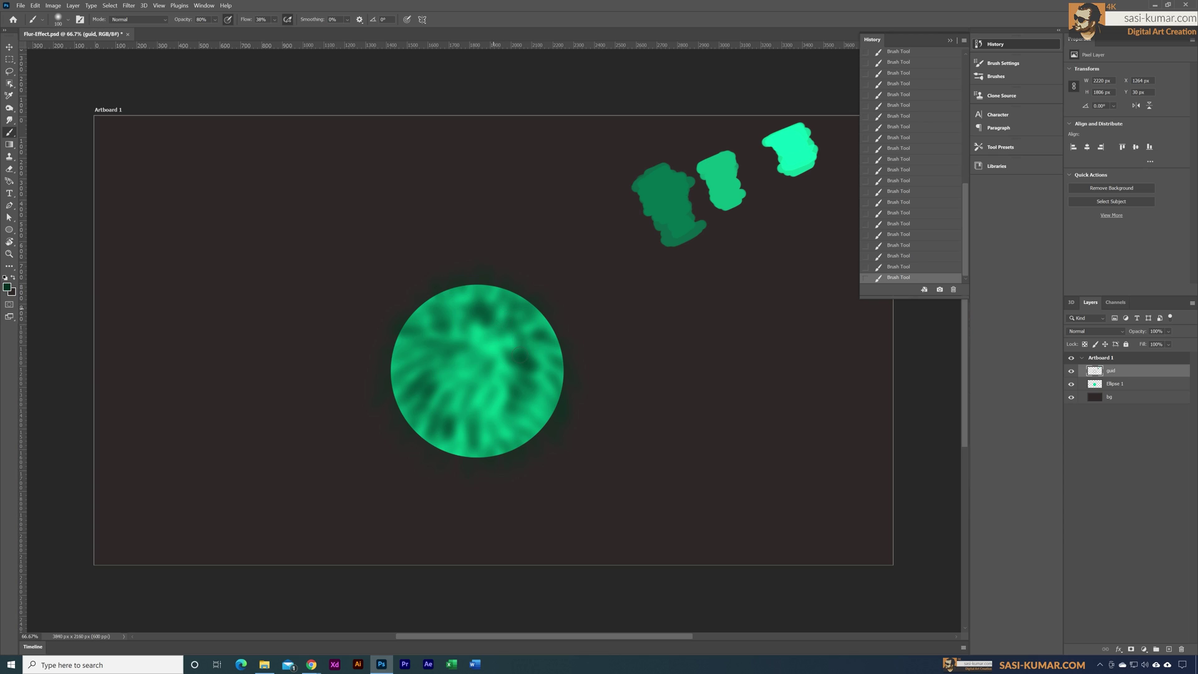
pyautogui.moveTo(513, 423)
pyautogui.mouseDown()
pyautogui.moveTo(532, 453)
pyautogui.moveTo(513, 476)
pyautogui.moveTo(479, 465)
pyautogui.mouseUp()
pyautogui.moveTo(459, 447)
pyautogui.mouseDown()
pyautogui.moveTo(446, 476)
pyautogui.moveTo(416, 465)
pyautogui.moveTo(406, 433)
pyautogui.moveTo(411, 405)
pyautogui.moveTo(390, 363)
pyautogui.moveTo(422, 336)
pyautogui.moveTo(433, 298)
pyautogui.moveTo(506, 280)
pyautogui.moveTo(578, 342)
pyautogui.moveTo(512, 476)
pyautogui.moveTo(440, 467)
pyautogui.moveTo(410, 432)
pyautogui.moveTo(420, 365)
pyautogui.moveTo(557, 443)
pyautogui.moveTo(489, 466)
pyautogui.moveTo(462, 442)
pyautogui.moveTo(423, 441)
pyautogui.moveTo(404, 414)
pyautogui.moveTo(405, 378)
pyautogui.mouseUp()
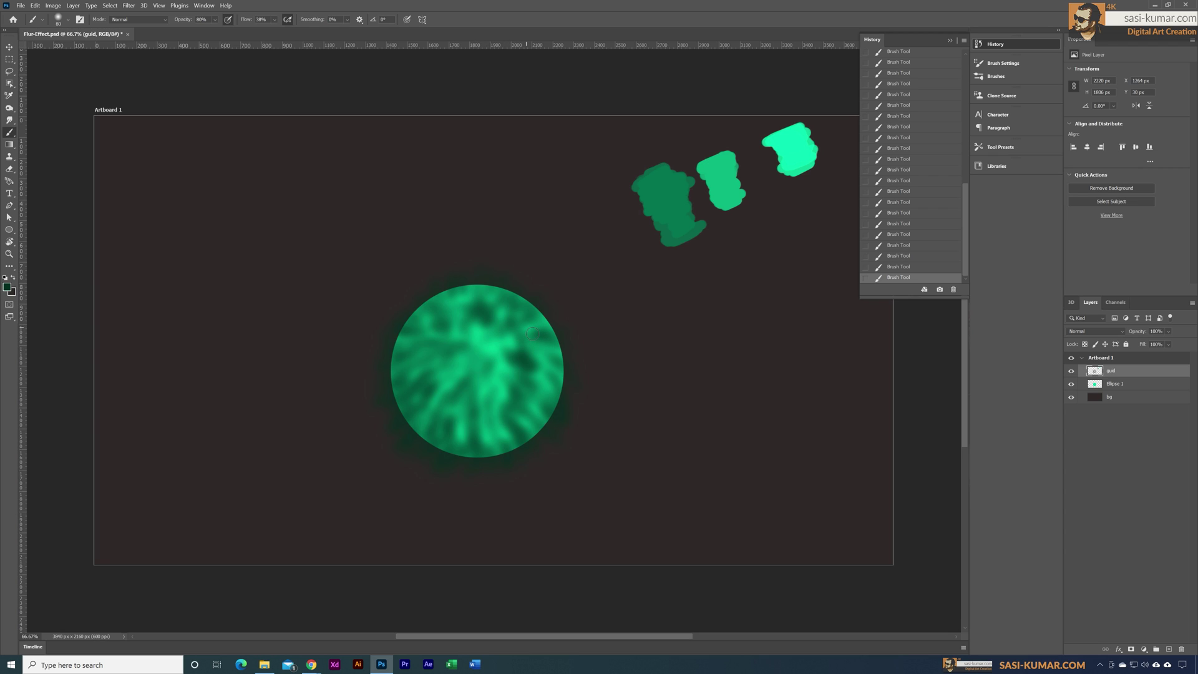
pyautogui.moveTo(552, 319); pyautogui.dragTo(539, 324)
pyautogui.moveTo(557, 329)
pyautogui.mouseDown()
pyautogui.moveTo(543, 335)
pyautogui.moveTo(555, 360)
pyautogui.moveTo(534, 401)
pyautogui.mouseUp()
pyautogui.moveTo(540, 439); pyautogui.dragTo(523, 419)
pyautogui.moveTo(535, 469); pyautogui.dragTo(481, 458)
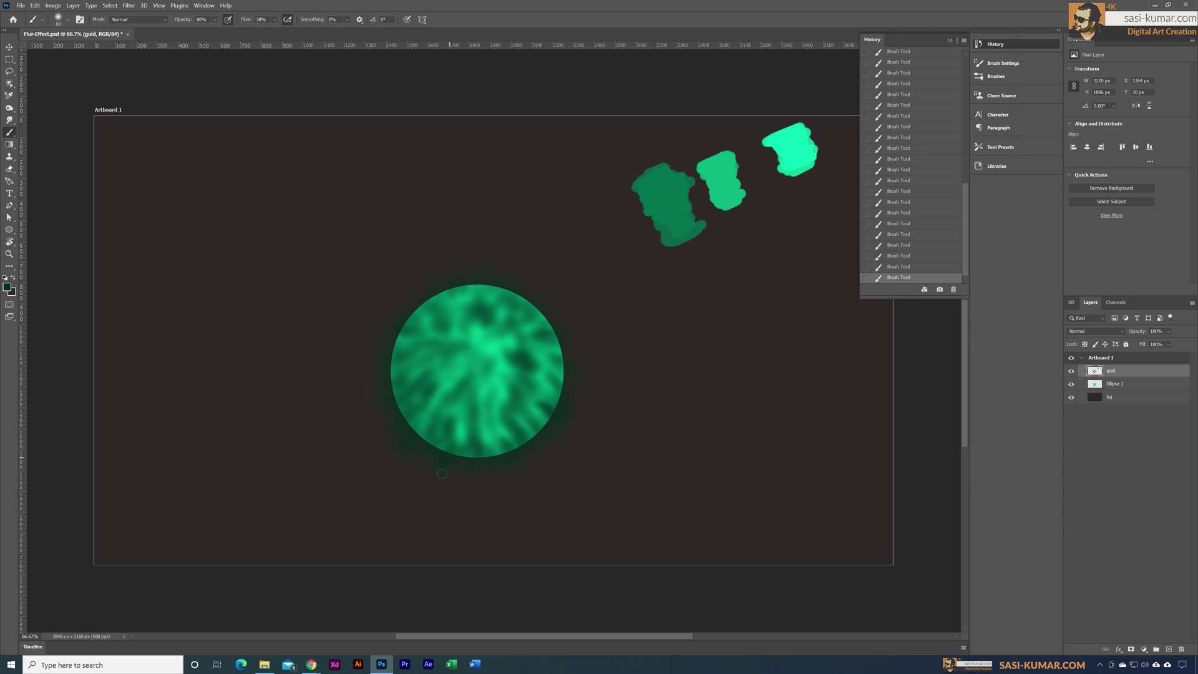
pyautogui.moveTo(444, 386)
pyautogui.mouseDown()
pyautogui.moveTo(402, 387)
pyautogui.moveTo(395, 366)
pyautogui.mouseUp()
pyautogui.moveTo(425, 350); pyautogui.dragTo(399, 343)
pyautogui.moveTo(424, 328)
pyautogui.mouseDown()
pyautogui.moveTo(406, 319)
pyautogui.moveTo(420, 302)
pyautogui.moveTo(473, 299)
pyautogui.mouseUp()
pyautogui.moveTo(482, 283); pyautogui.dragTo(501, 319)
pyautogui.moveTo(552, 333)
pyautogui.mouseDown()
pyautogui.moveTo(533, 340)
pyautogui.moveTo(545, 355)
pyautogui.mouseUp()
pyautogui.moveTo(563, 405)
pyautogui.mouseDown()
pyautogui.moveTo(506, 457)
pyautogui.moveTo(453, 468)
pyautogui.moveTo(424, 451)
pyautogui.moveTo(411, 387)
pyautogui.mouseUp()
pyautogui.moveTo(432, 337); pyautogui.dragTo(449, 350)
pyautogui.moveTo(440, 397)
pyautogui.mouseDown()
pyautogui.moveTo(462, 369)
pyautogui.moveTo(436, 356)
pyautogui.mouseUp()
pyautogui.moveTo(453, 293); pyautogui.dragTo(459, 311)
pyautogui.moveTo(552, 339); pyautogui.dragTo(529, 345)
pyautogui.moveTo(490, 454); pyautogui.dragTo(492, 431)
pyautogui.moveTo(526, 299); pyautogui.dragTo(511, 315)
pyautogui.moveTo(538, 310)
pyautogui.mouseDown()
pyautogui.moveTo(523, 325)
pyautogui.moveTo(518, 402)
pyautogui.moveTo(511, 303)
pyautogui.moveTo(402, 400)
pyautogui.moveTo(413, 366)
pyautogui.mouseUp()
pyautogui.moveTo(466, 431); pyautogui.dragTo(465, 410)
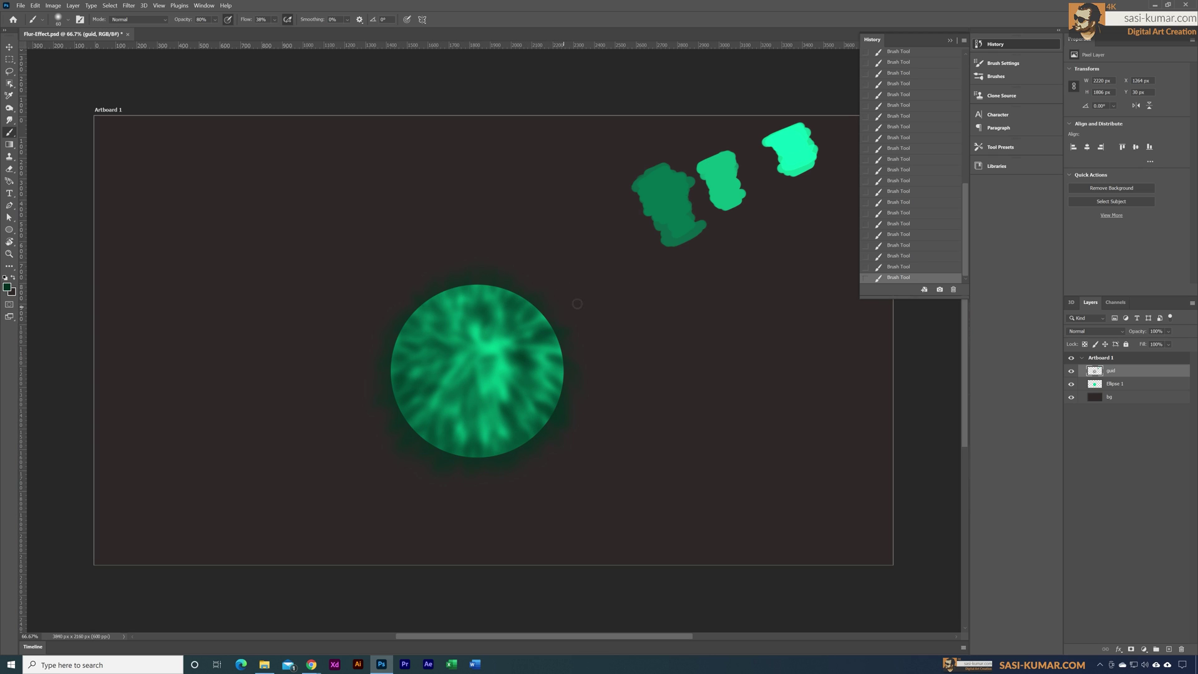
# - Sample the medium green swatch and paint short soft tufts outward across the ball's rim all the way around
pyautogui.keyDown('alt'); pyautogui.click(721, 174); pyautogui.keyUp('alt')
pyautogui.keyDown('alt'); pyautogui.click(724, 172); pyautogui.keyUp('alt')
pyautogui.moveTo(549, 387)
pyautogui.mouseDown()
pyautogui.moveTo(564, 418)
pyautogui.moveTo(514, 455)
pyautogui.mouseUp()
pyautogui.moveTo(409, 399); pyautogui.dragTo(382, 409)
pyautogui.moveTo(561, 362); pyautogui.dragTo(581, 353)
pyautogui.moveTo(544, 395); pyautogui.dragTo(562, 412)
pyautogui.moveTo(511, 319); pyautogui.dragTo(525, 304)
pyautogui.moveTo(401, 348); pyautogui.dragTo(379, 340)
pyautogui.moveTo(473, 454); pyautogui.dragTo(494, 474)
pyautogui.moveTo(551, 385); pyautogui.dragTo(568, 414)
pyautogui.moveTo(445, 297); pyautogui.dragTo(422, 284)
pyautogui.moveTo(409, 351); pyautogui.dragTo(386, 322)
pyautogui.moveTo(493, 452); pyautogui.dragTo(509, 471)
pyautogui.moveTo(552, 369); pyautogui.dragTo(579, 395)
pyautogui.moveTo(525, 316); pyautogui.dragTo(547, 295)
pyautogui.moveTo(501, 297); pyautogui.dragTo(512, 278)
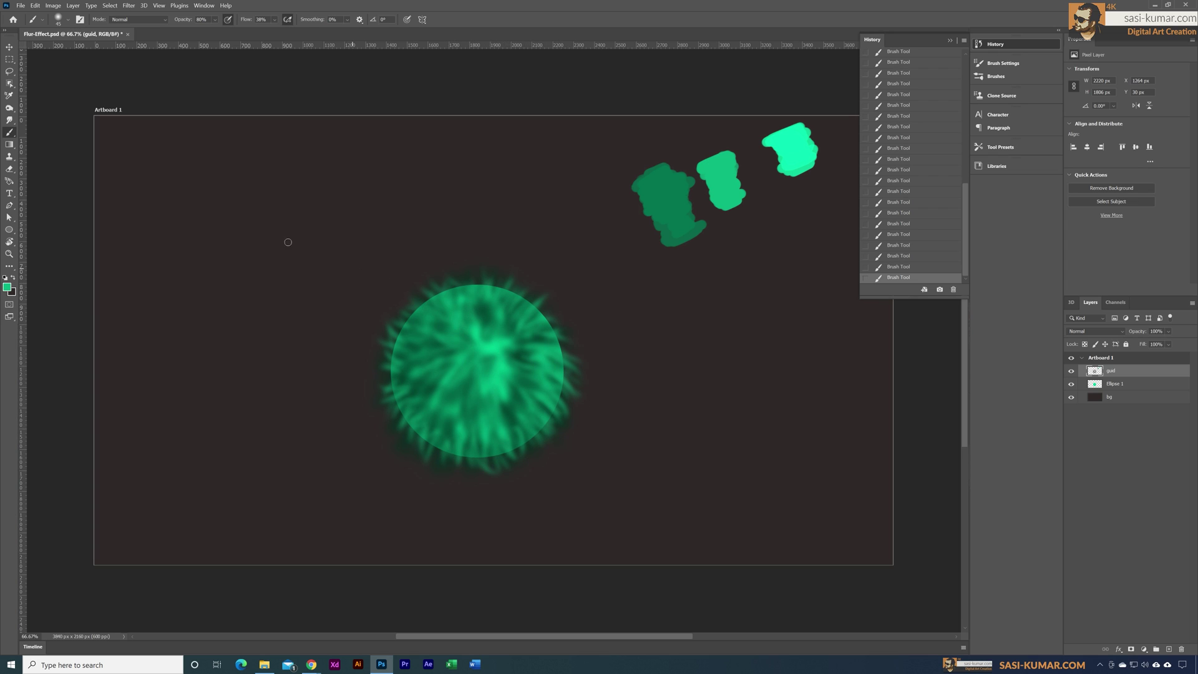
# - Choose the Hard Round Pressure Size brush and sample the dark green swatch as the foreground color
pyautogui.click(68, 20)
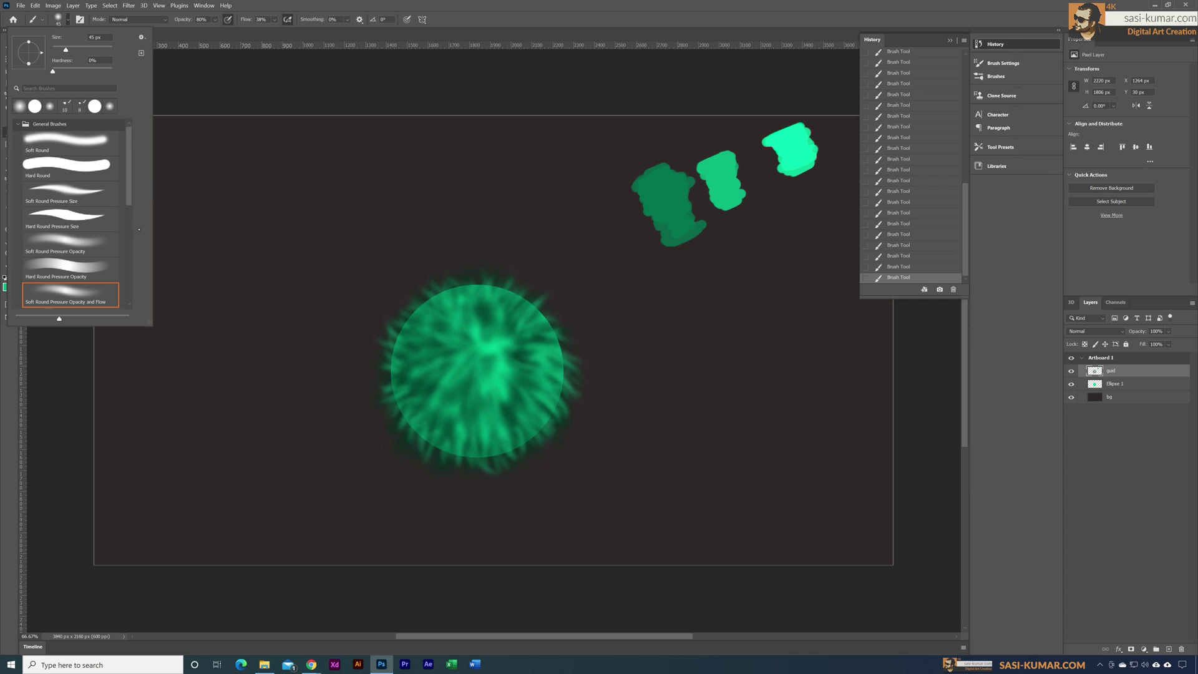
pyautogui.click(92, 229)
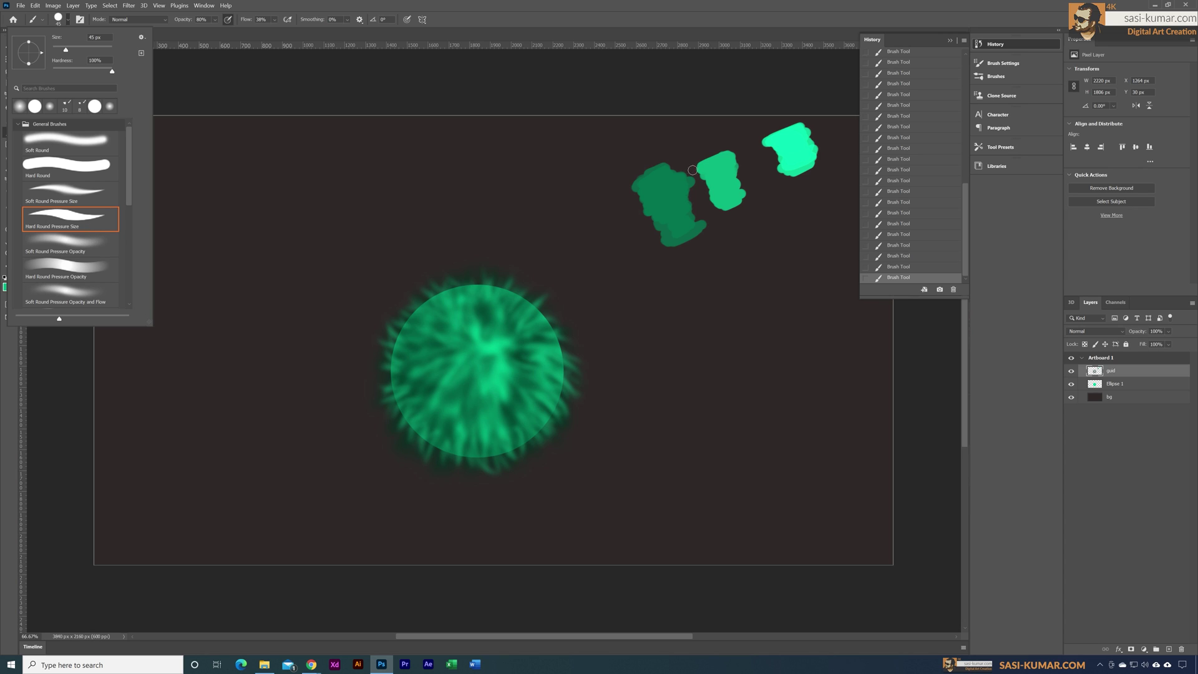
pyautogui.click(670, 191)
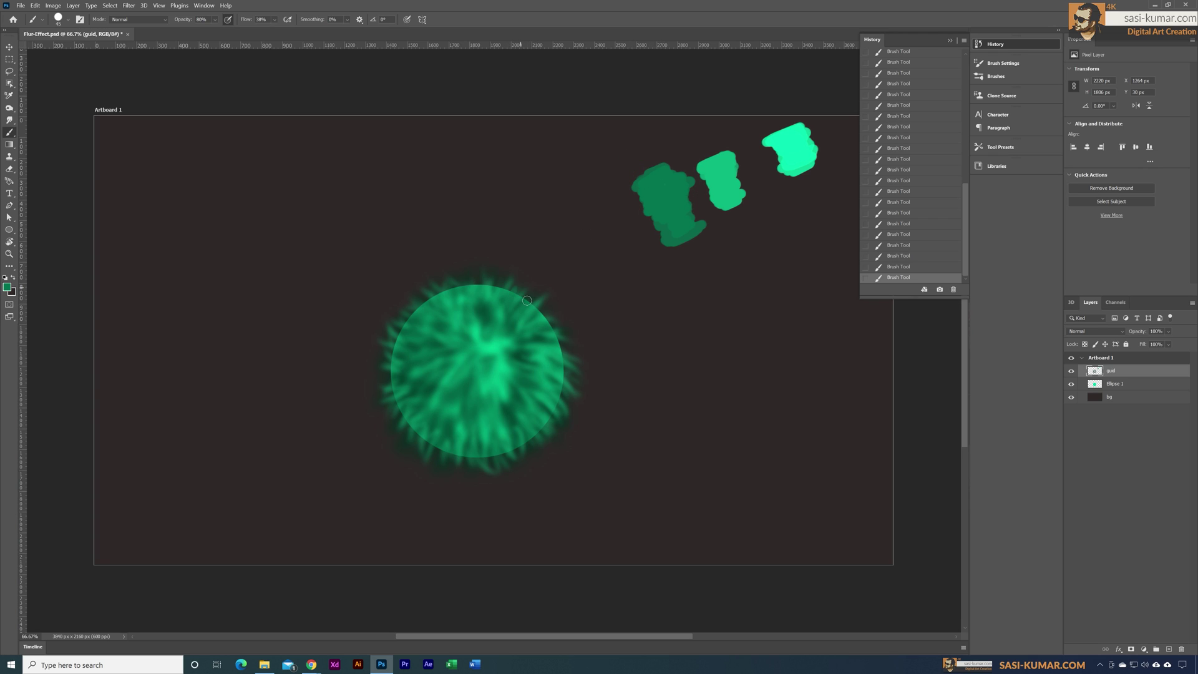
# - Paint tapered dark green fur strands around the ball's rim and near its centre
pyautogui.moveTo(557, 337)
pyautogui.mouseDown()
pyautogui.moveTo(576, 372)
pyautogui.moveTo(571, 360)
pyautogui.mouseUp()
pyautogui.moveTo(460, 452); pyautogui.dragTo(461, 472)
pyautogui.moveTo(402, 405); pyautogui.dragTo(385, 409)
pyautogui.moveTo(393, 391); pyautogui.dragTo(382, 373)
pyautogui.moveTo(393, 350); pyautogui.dragTo(383, 337)
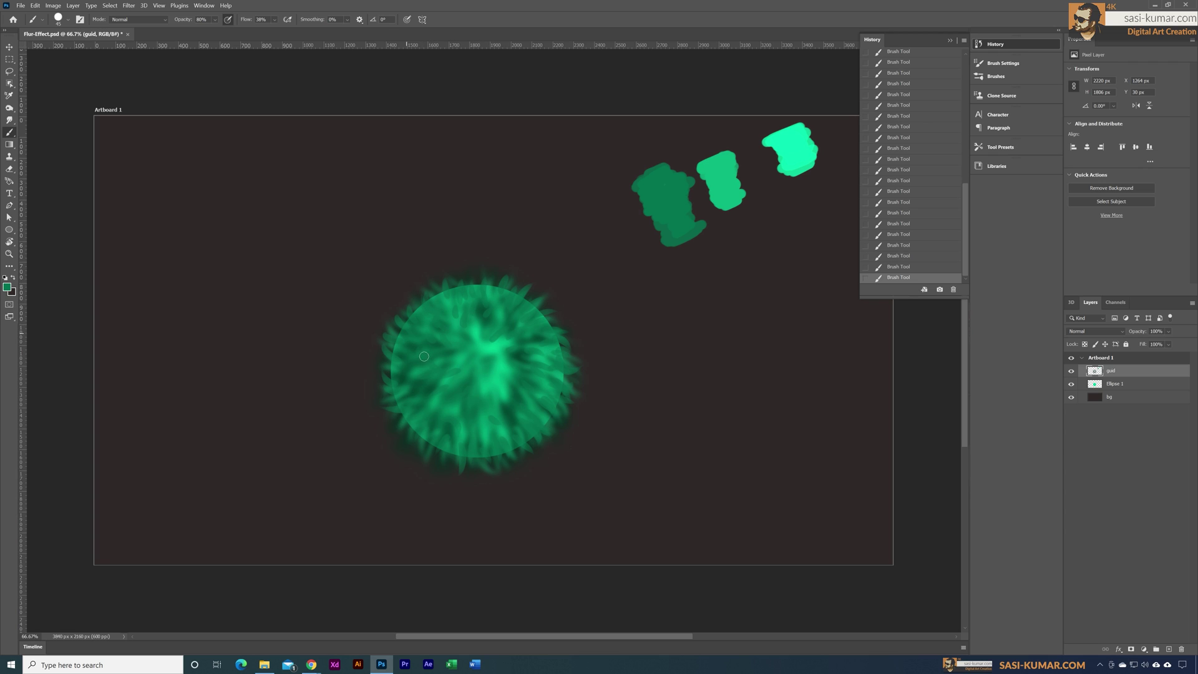
pyautogui.moveTo(504, 387); pyautogui.dragTo(507, 394)
pyautogui.moveTo(503, 363)
pyautogui.mouseDown()
pyautogui.moveTo(477, 367)
pyautogui.moveTo(477, 327)
pyautogui.mouseUp()
pyautogui.moveTo(491, 373); pyautogui.dragTo(499, 384)
pyautogui.moveTo(496, 388); pyautogui.dragTo(505, 393)
# - Reduce the brush size and paint finer dark green strands radiating from the bright centre of the ball
pyautogui.press('[')
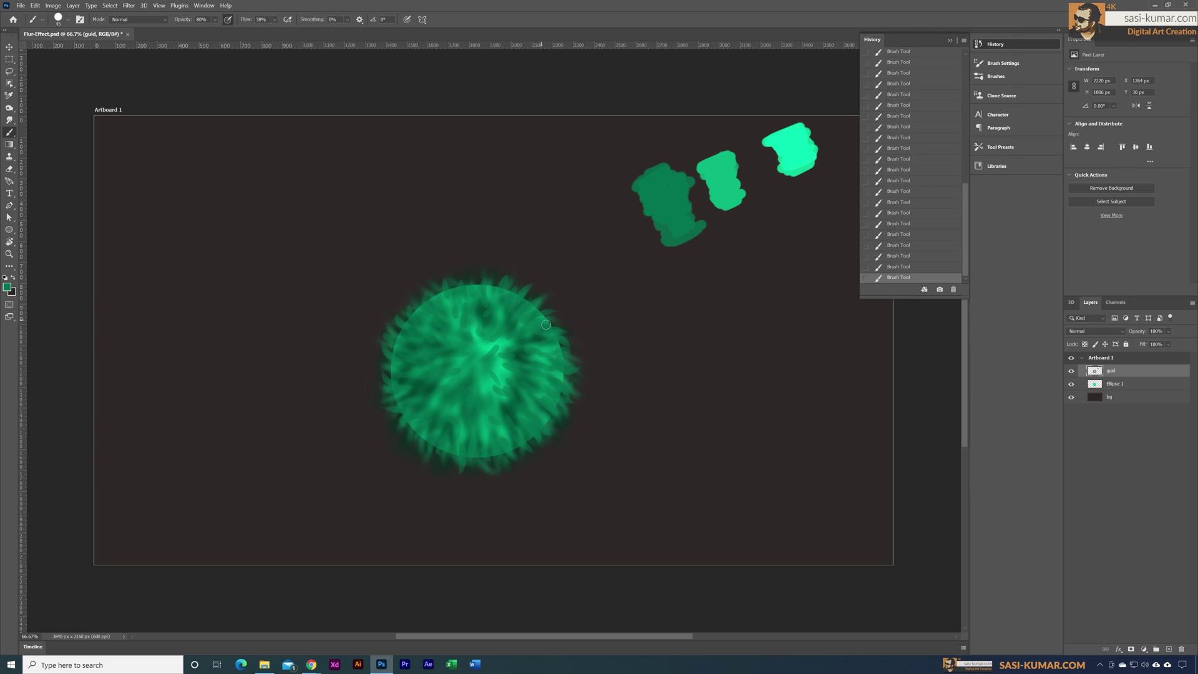
pyautogui.press('[')
pyautogui.moveTo(492, 364); pyautogui.dragTo(481, 379)
pyautogui.moveTo(499, 366)
pyautogui.mouseDown()
pyautogui.moveTo(508, 375)
pyautogui.moveTo(473, 340)
pyautogui.mouseUp()
pyautogui.moveTo(488, 351); pyautogui.dragTo(486, 341)
pyautogui.moveTo(493, 360); pyautogui.dragTo(503, 371)
pyautogui.moveTo(486, 381); pyautogui.dragTo(485, 395)
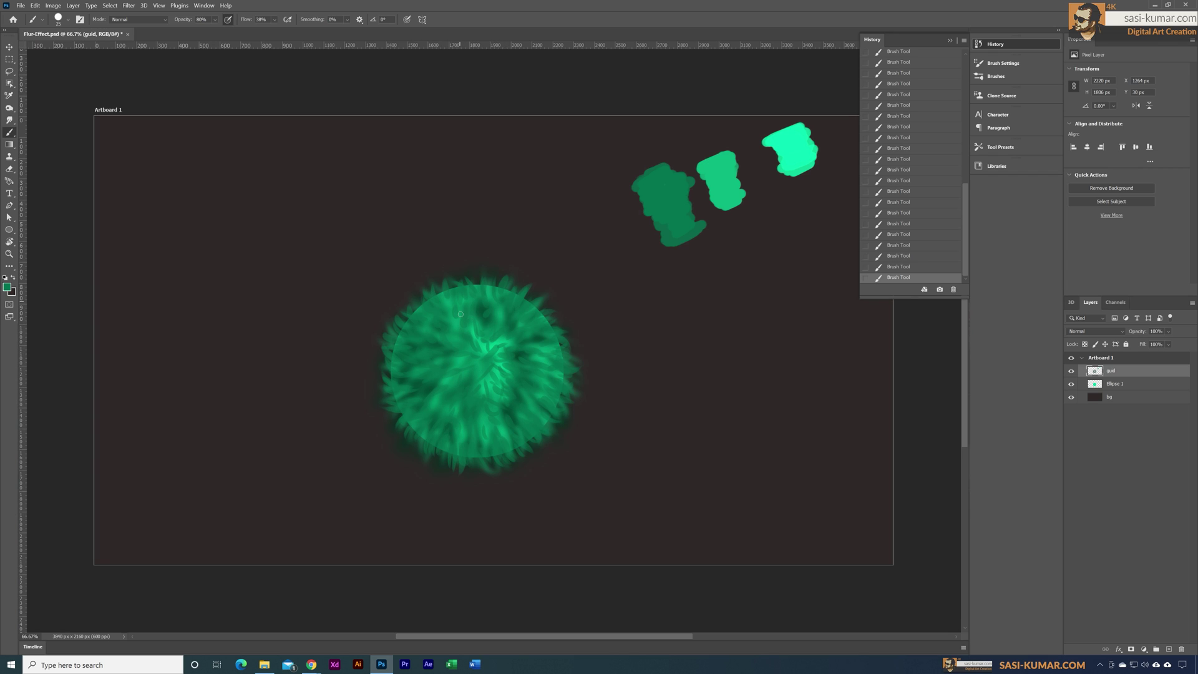
# - Sample a deep green from the fur above the centre and paint thin shadow strands across the whole ball
pyautogui.keyDown('alt'); pyautogui.click(479, 320); pyautogui.keyUp('alt')
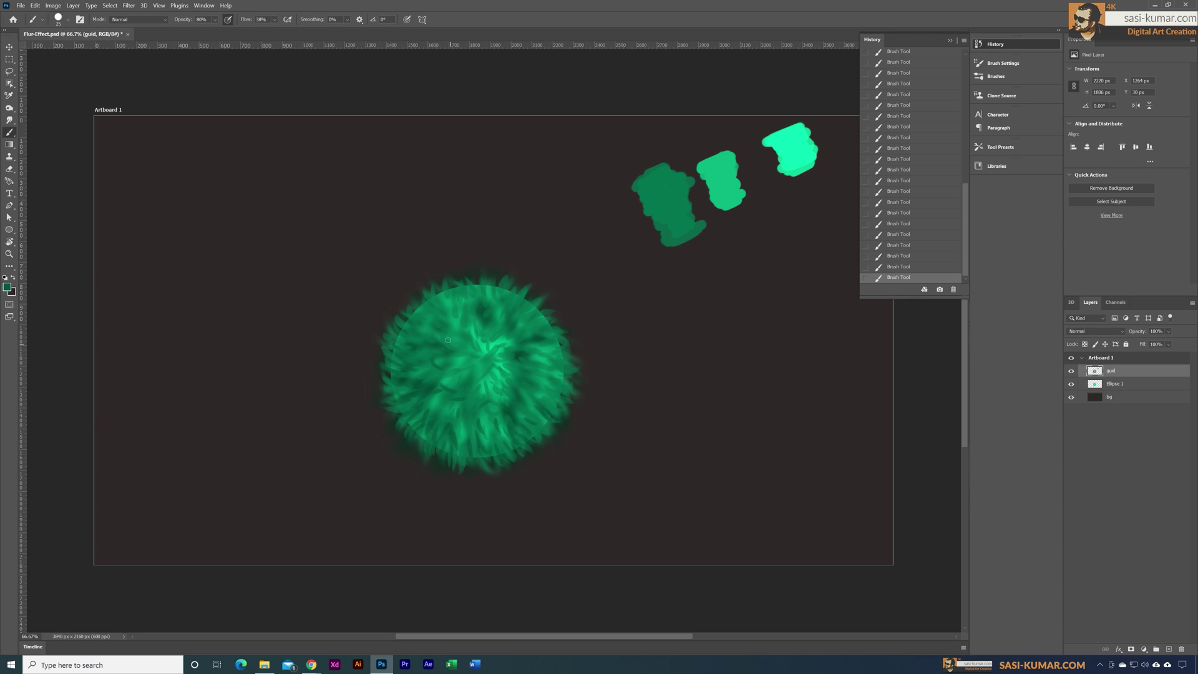
pyautogui.moveTo(548, 350); pyautogui.dragTo(562, 341)
pyautogui.moveTo(501, 372)
pyautogui.mouseDown()
pyautogui.moveTo(514, 379)
pyautogui.moveTo(483, 395)
pyautogui.mouseUp()
pyautogui.moveTo(496, 389); pyautogui.dragTo(509, 405)
pyautogui.moveTo(489, 350); pyautogui.dragTo(499, 338)
pyautogui.moveTo(485, 343); pyautogui.dragTo(475, 323)
pyautogui.moveTo(459, 345); pyautogui.dragTo(447, 332)
pyautogui.moveTo(527, 423); pyautogui.dragTo(539, 431)
pyautogui.moveTo(558, 373)
pyautogui.mouseDown()
pyautogui.moveTo(567, 392)
pyautogui.moveTo(540, 371)
pyautogui.mouseUp()
pyautogui.moveTo(542, 390)
pyautogui.mouseDown()
pyautogui.moveTo(553, 401)
pyautogui.moveTo(546, 422)
pyautogui.mouseUp()
pyautogui.moveTo(489, 418); pyautogui.dragTo(492, 431)
pyautogui.moveTo(441, 389); pyautogui.dragTo(432, 399)
pyautogui.moveTo(434, 403); pyautogui.dragTo(424, 413)
pyautogui.moveTo(415, 334); pyautogui.dragTo(403, 327)
pyautogui.moveTo(444, 309)
pyautogui.mouseDown()
pyautogui.moveTo(437, 300)
pyautogui.moveTo(462, 288)
pyautogui.mouseUp()
pyautogui.moveTo(465, 355); pyautogui.dragTo(458, 388)
pyautogui.moveTo(490, 387)
pyautogui.mouseDown()
pyautogui.moveTo(494, 403)
pyautogui.moveTo(424, 419)
pyautogui.mouseUp()
pyautogui.moveTo(564, 394)
pyautogui.mouseDown()
pyautogui.moveTo(549, 350)
pyautogui.moveTo(409, 302)
pyautogui.mouseUp()
pyautogui.moveTo(476, 467)
pyautogui.mouseDown()
pyautogui.moveTo(449, 369)
pyautogui.moveTo(490, 368)
pyautogui.moveTo(427, 316)
pyautogui.moveTo(463, 291)
pyautogui.mouseUp()
pyautogui.moveTo(584, 369); pyautogui.dragTo(490, 471)
pyautogui.moveTo(408, 347)
pyautogui.mouseDown()
pyautogui.moveTo(455, 314)
pyautogui.moveTo(503, 304)
pyautogui.mouseUp()
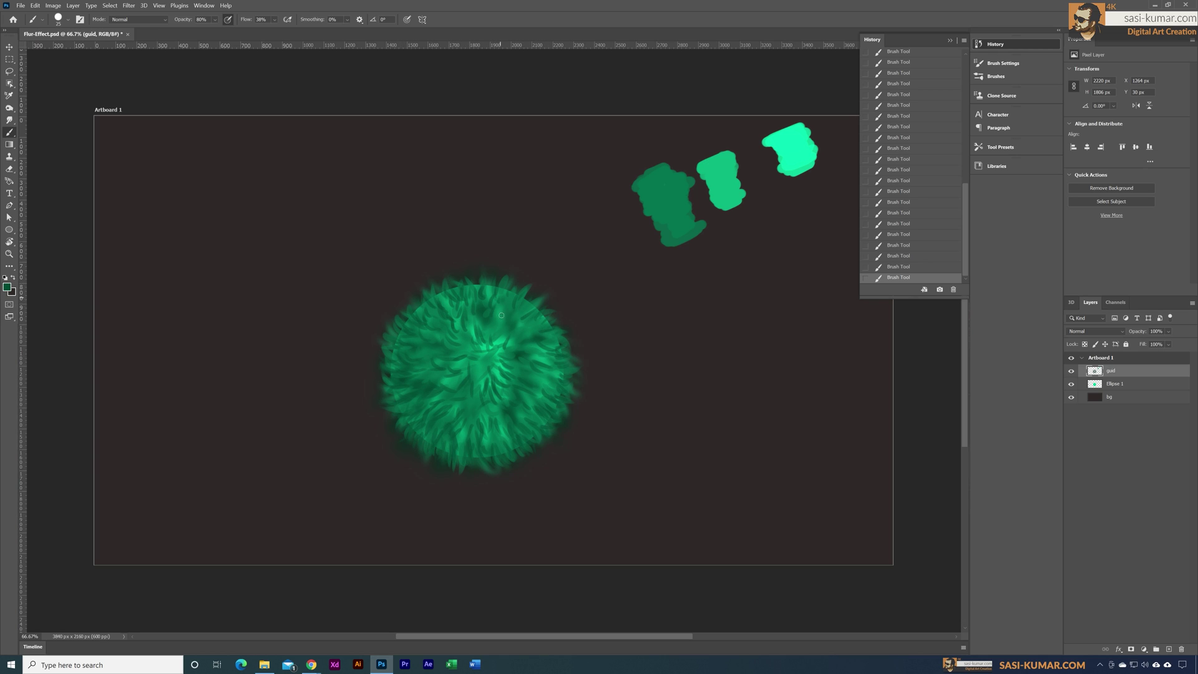
# - Sample the medium green swatch and paint fine lighter fur strands over the entire ball and past its rim
pyautogui.keyDown('alt'); pyautogui.click(723, 182); pyautogui.keyUp('alt')
pyautogui.moveTo(514, 435); pyautogui.dragTo(521, 448)
pyautogui.moveTo(535, 404); pyautogui.dragTo(540, 414)
pyautogui.moveTo(431, 406); pyautogui.dragTo(416, 419)
pyautogui.moveTo(463, 423); pyautogui.dragTo(452, 440)
pyautogui.moveTo(420, 384); pyautogui.dragTo(406, 387)
pyautogui.moveTo(433, 325); pyautogui.dragTo(426, 310)
pyautogui.moveTo(497, 301); pyautogui.dragTo(509, 292)
pyautogui.moveTo(542, 336); pyautogui.dragTo(554, 328)
pyautogui.moveTo(481, 314); pyautogui.dragTo(473, 301)
pyautogui.moveTo(457, 303); pyautogui.dragTo(449, 287)
pyautogui.moveTo(518, 313); pyautogui.dragTo(537, 304)
pyautogui.moveTo(537, 374)
pyautogui.mouseDown()
pyautogui.moveTo(554, 379)
pyautogui.moveTo(525, 330)
pyautogui.mouseUp()
pyautogui.moveTo(524, 439); pyautogui.dragTo(535, 448)
pyautogui.moveTo(527, 339); pyautogui.dragTo(534, 319)
pyautogui.moveTo(448, 302); pyautogui.dragTo(445, 282)
pyautogui.moveTo(420, 319); pyautogui.dragTo(408, 306)
pyautogui.moveTo(507, 415); pyautogui.dragTo(518, 433)
pyautogui.moveTo(491, 406); pyautogui.dragTo(496, 421)
pyautogui.moveTo(525, 306); pyautogui.dragTo(530, 293)
pyautogui.moveTo(410, 326); pyautogui.dragTo(402, 315)
pyautogui.moveTo(411, 348)
pyautogui.mouseDown()
pyautogui.moveTo(386, 351)
pyautogui.moveTo(417, 344)
pyautogui.mouseUp()
pyautogui.moveTo(465, 336); pyautogui.dragTo(452, 326)
pyautogui.moveTo(517, 405); pyautogui.dragTo(533, 415)
pyautogui.moveTo(562, 362)
pyautogui.mouseDown()
pyautogui.moveTo(576, 372)
pyautogui.moveTo(570, 401)
pyautogui.mouseUp()
pyautogui.moveTo(508, 439); pyautogui.dragTo(524, 457)
pyautogui.moveTo(491, 293); pyautogui.dragTo(496, 281)
pyautogui.moveTo(500, 296)
pyautogui.mouseDown()
pyautogui.moveTo(517, 280)
pyautogui.moveTo(485, 275)
pyautogui.mouseUp()
pyautogui.moveTo(443, 297); pyautogui.dragTo(440, 284)
pyautogui.moveTo(421, 310); pyautogui.dragTo(407, 300)
pyautogui.moveTo(405, 355); pyautogui.dragTo(385, 346)
pyautogui.moveTo(417, 342); pyautogui.dragTo(399, 327)
pyautogui.moveTo(406, 368); pyautogui.dragTo(385, 369)
pyautogui.moveTo(423, 409)
pyautogui.mouseDown()
pyautogui.moveTo(404, 394)
pyautogui.moveTo(477, 370)
pyautogui.mouseUp()
pyautogui.moveTo(456, 393); pyautogui.dragTo(471, 378)
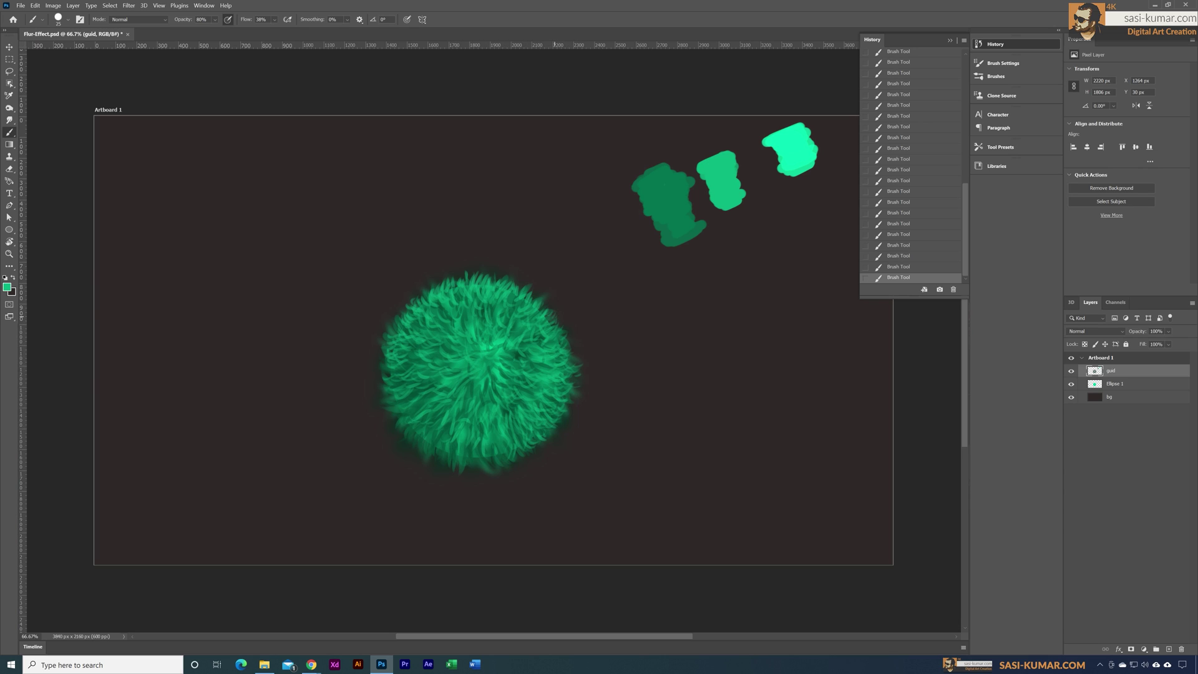
pyautogui.moveTo(402, 317); pyautogui.dragTo(400, 305)
# - Sample the shadow green at the ball's lower-left edge and darken it in the foreground color picker
pyautogui.keyDown('alt'); pyautogui.click(660, 238); pyautogui.keyUp('alt')
pyautogui.keyDown('alt'); pyautogui.click(418, 444); pyautogui.keyUp('alt')
pyautogui.click(8, 288)
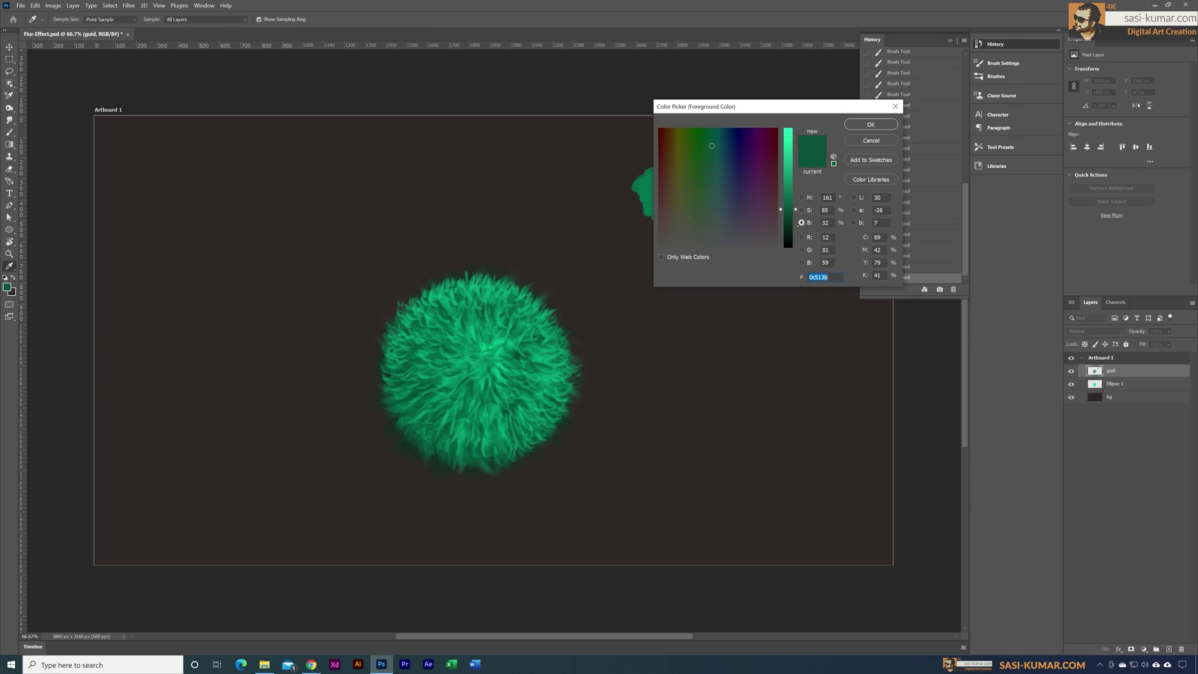
pyautogui.moveTo(795, 214); pyautogui.dragTo(795, 225)
pyautogui.press('Return')
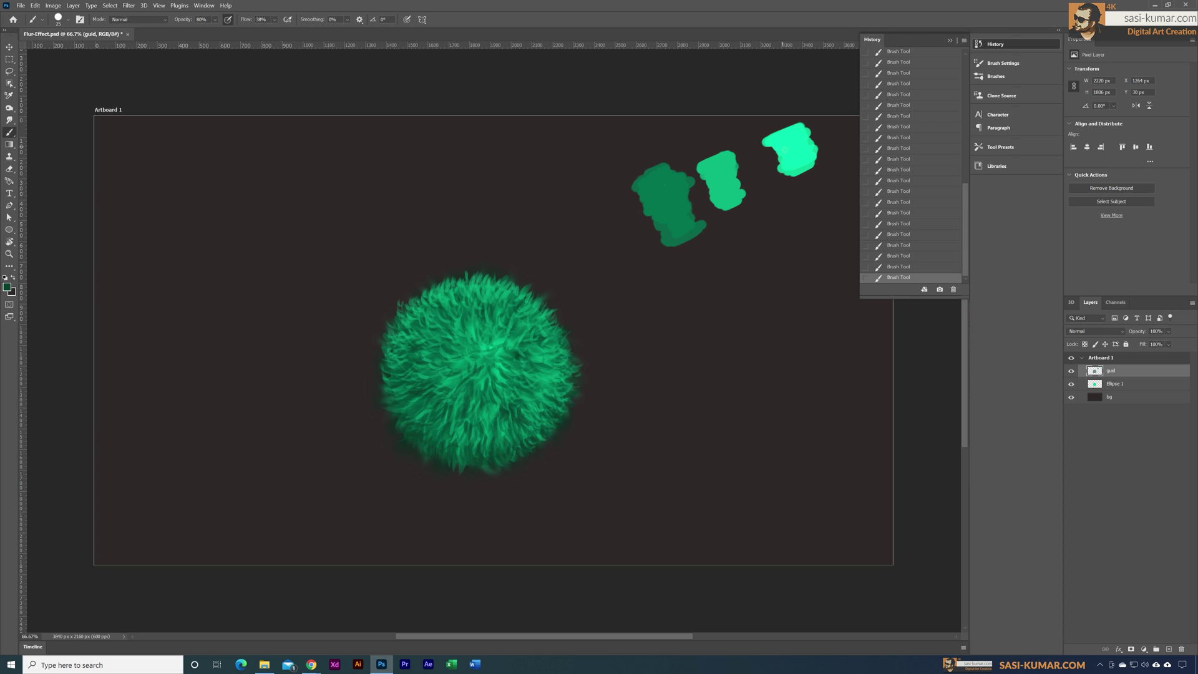
# - Sample the brightest highlight swatch as the foreground color and collapse the history list
pyautogui.keyDown('alt'); pyautogui.click(795, 148); pyautogui.keyUp('alt')
pyautogui.click(950, 40)
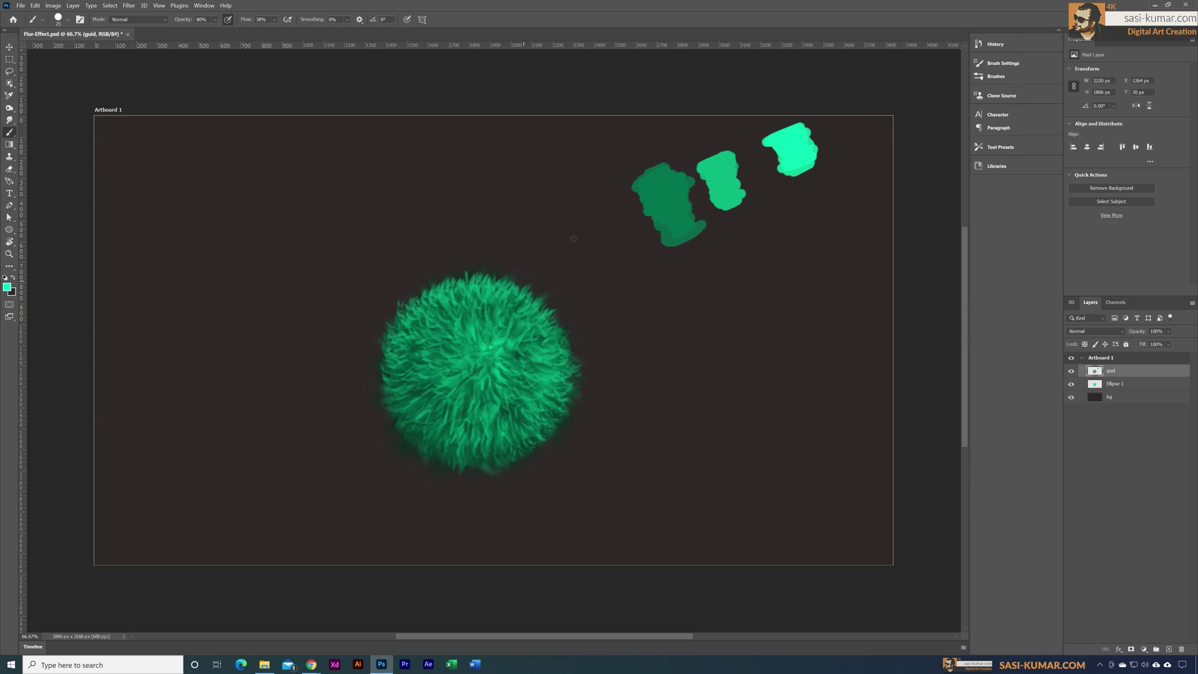
# - Sketch an arrow toward the ball and guide curves marking its lit upper-right area, and undo all these marks
pyautogui.moveTo(621, 212)
pyautogui.mouseDown()
pyautogui.moveTo(575, 264)
pyautogui.moveTo(602, 253)
pyautogui.mouseUp()
pyautogui.moveTo(506, 268)
pyautogui.mouseDown()
pyautogui.moveTo(569, 343)
pyautogui.moveTo(547, 273)
pyautogui.mouseUp()
pyautogui.moveTo(390, 378); pyautogui.dragTo(404, 395)
pyautogui.hotkey('ctrl', 'z')
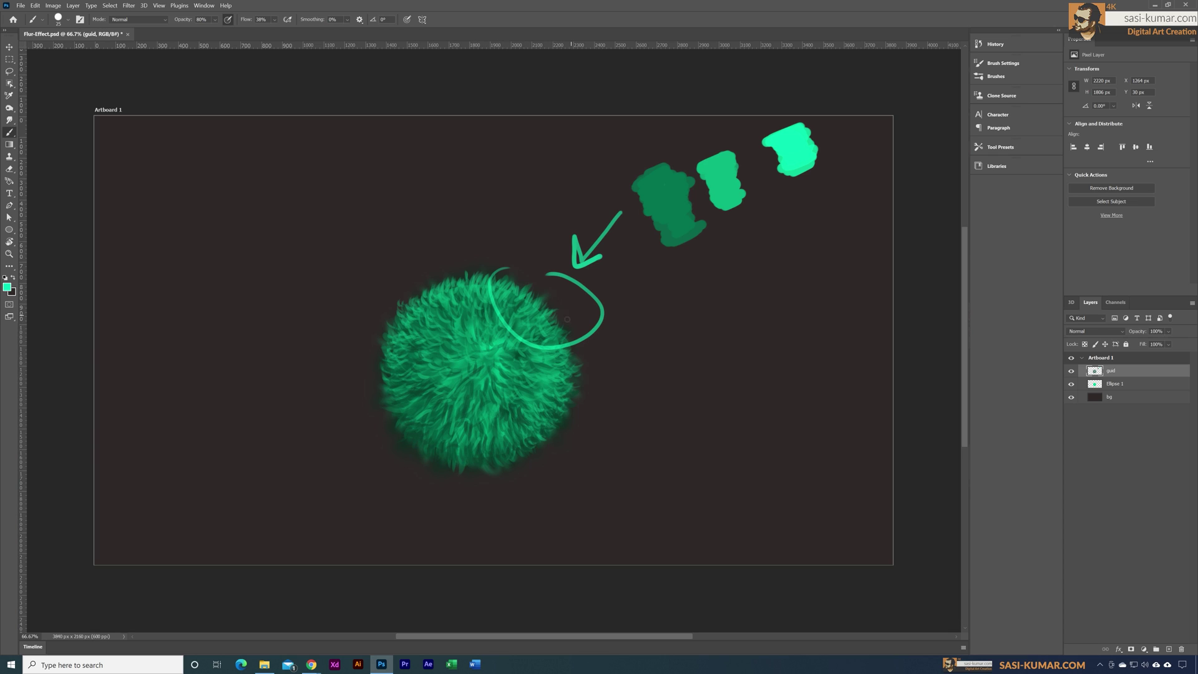
pyautogui.moveTo(424, 365)
pyautogui.mouseDown()
pyautogui.moveTo(460, 337)
pyautogui.moveTo(537, 404)
pyautogui.mouseUp()
pyautogui.hotkey('ctrl', 'z')
pyautogui.hotkey('ctrl', 'z')
pyautogui.hotkey('ctrl', 'z')
pyautogui.hotkey('ctrl', 'z')
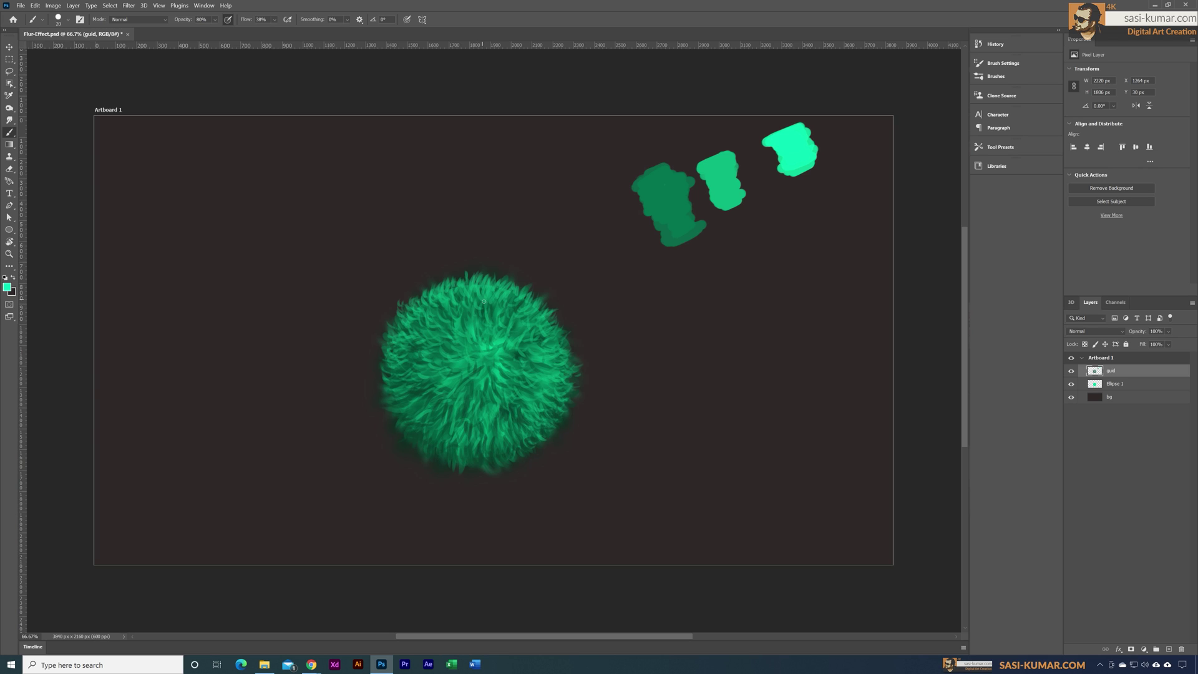
# - Paint fine bright highlight strands across the ball with a smaller brush, then reduce the brush size further
pyautogui.press('[')
pyautogui.moveTo(481, 308); pyautogui.dragTo(479, 282)
pyautogui.moveTo(531, 322); pyautogui.dragTo(543, 316)
pyautogui.moveTo(557, 330); pyautogui.dragTo(557, 316)
pyautogui.moveTo(455, 296)
pyautogui.mouseDown()
pyautogui.moveTo(445, 282)
pyautogui.moveTo(413, 299)
pyautogui.mouseUp()
pyautogui.moveTo(459, 315); pyautogui.dragTo(451, 305)
pyautogui.moveTo(560, 383); pyautogui.dragTo(577, 385)
pyautogui.moveTo(506, 368)
pyautogui.mouseDown()
pyautogui.moveTo(533, 388)
pyautogui.moveTo(487, 407)
pyautogui.mouseUp()
pyautogui.moveTo(530, 405); pyautogui.dragTo(542, 415)
pyautogui.moveTo(445, 376); pyautogui.dragTo(428, 381)
pyautogui.moveTo(474, 325); pyautogui.dragTo(472, 310)
pyautogui.moveTo(514, 401); pyautogui.dragTo(527, 411)
pyautogui.moveTo(443, 398); pyautogui.dragTo(427, 409)
pyautogui.moveTo(439, 323); pyautogui.dragTo(424, 313)
pyautogui.moveTo(462, 310); pyautogui.dragTo(457, 290)
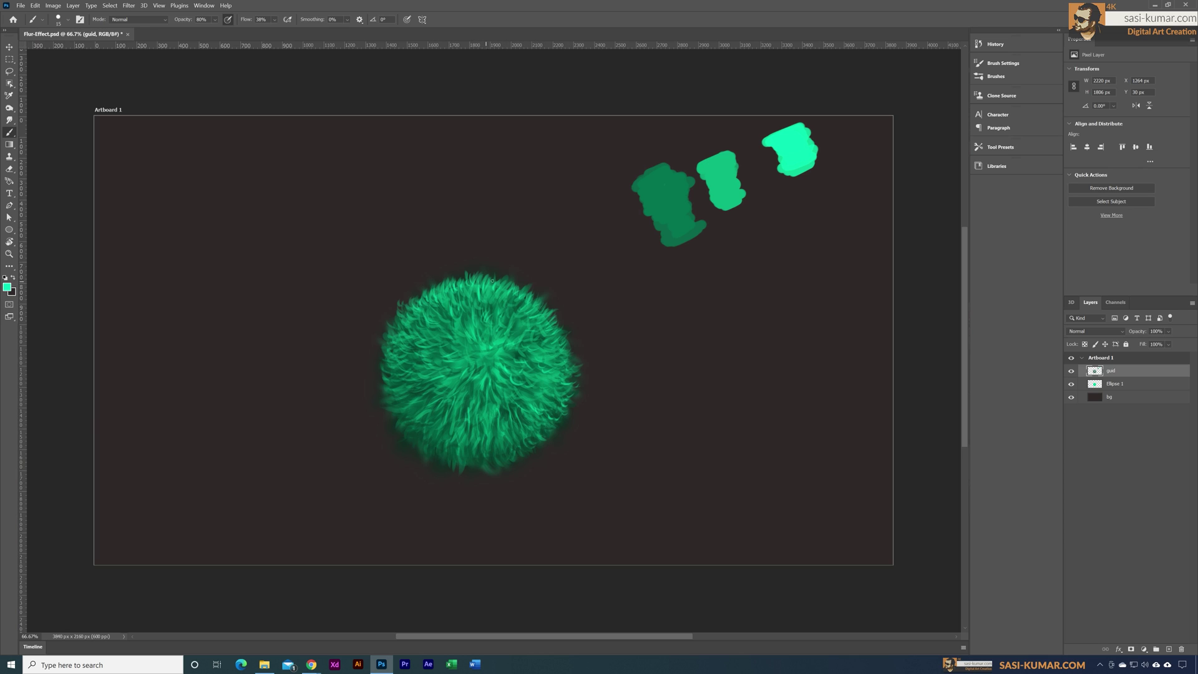
pyautogui.moveTo(511, 435)
pyautogui.mouseDown()
pyautogui.moveTo(519, 450)
pyautogui.moveTo(513, 434)
pyautogui.mouseUp()
pyautogui.moveTo(415, 345); pyautogui.dragTo(400, 338)
pyautogui.moveTo(457, 308); pyautogui.dragTo(449, 293)
pyautogui.press('[')
pyautogui.press('[')
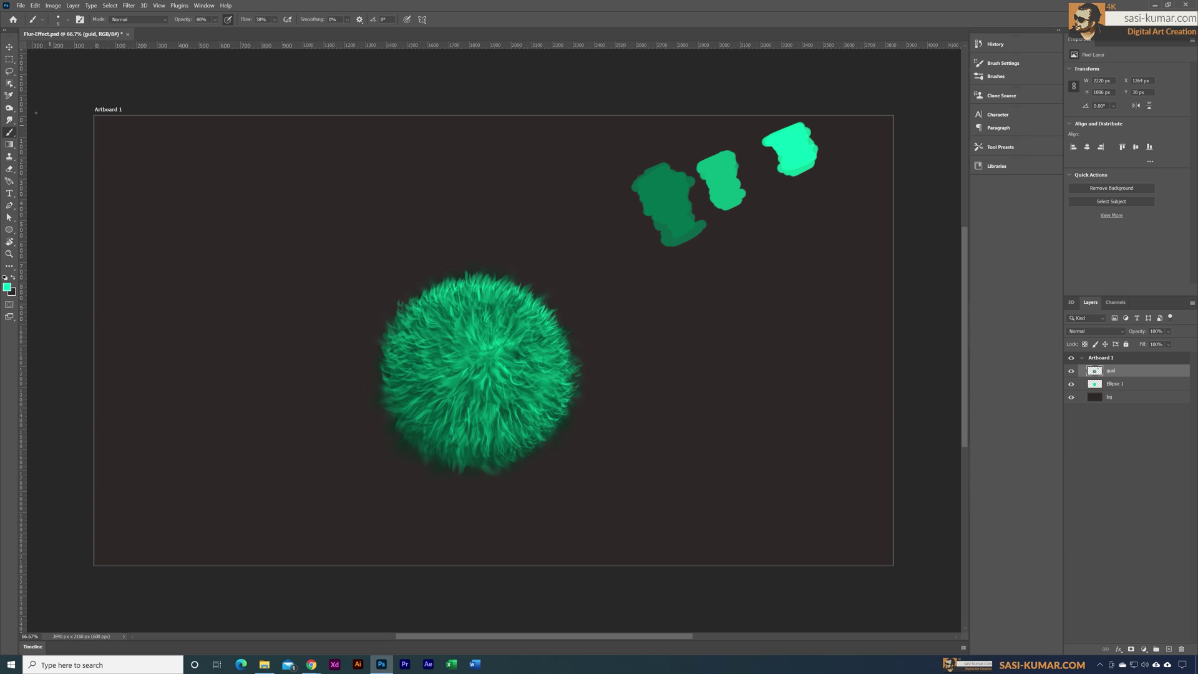
# - Lasso the three green color swatches beside the ball, delete them and clear the selection
pyautogui.click(10, 71)
pyautogui.moveTo(751, 96)
pyautogui.mouseDown()
pyautogui.moveTo(732, 316)
pyautogui.moveTo(717, 85)
pyautogui.mouseUp()
pyautogui.press('Delete')
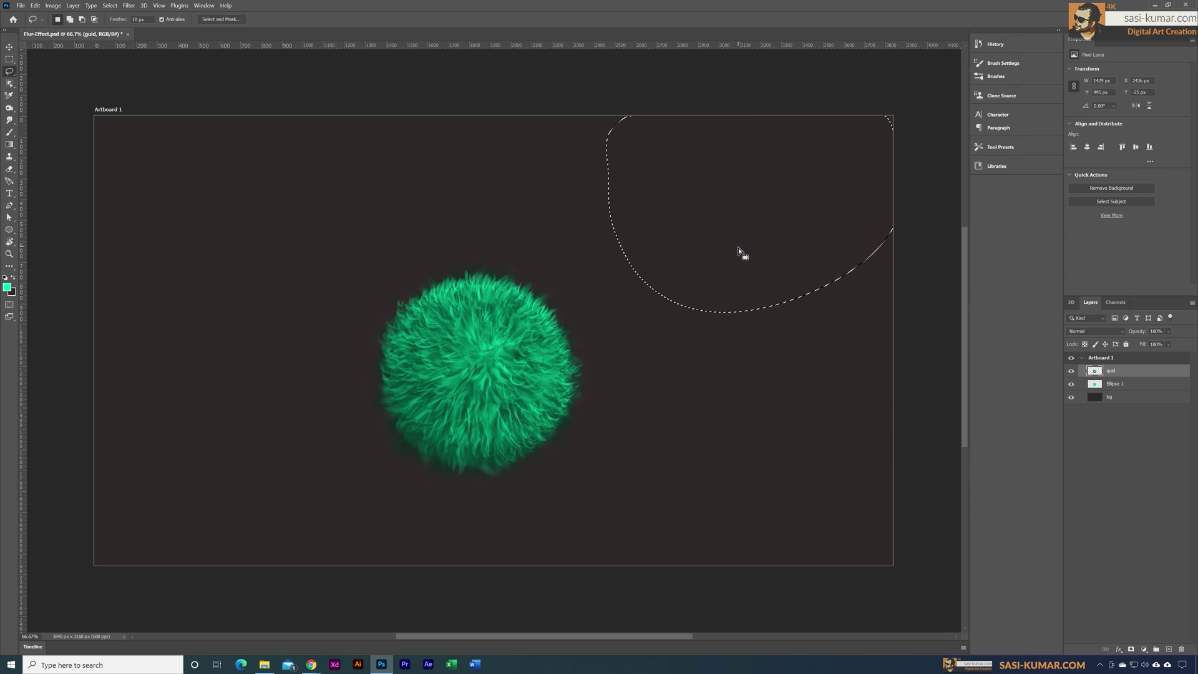
pyautogui.hotkey('ctrl', 'd')
# - Scale up the base circle on the Ellipse 1 layer slightly with Free Transform
pyautogui.click(1114, 388)
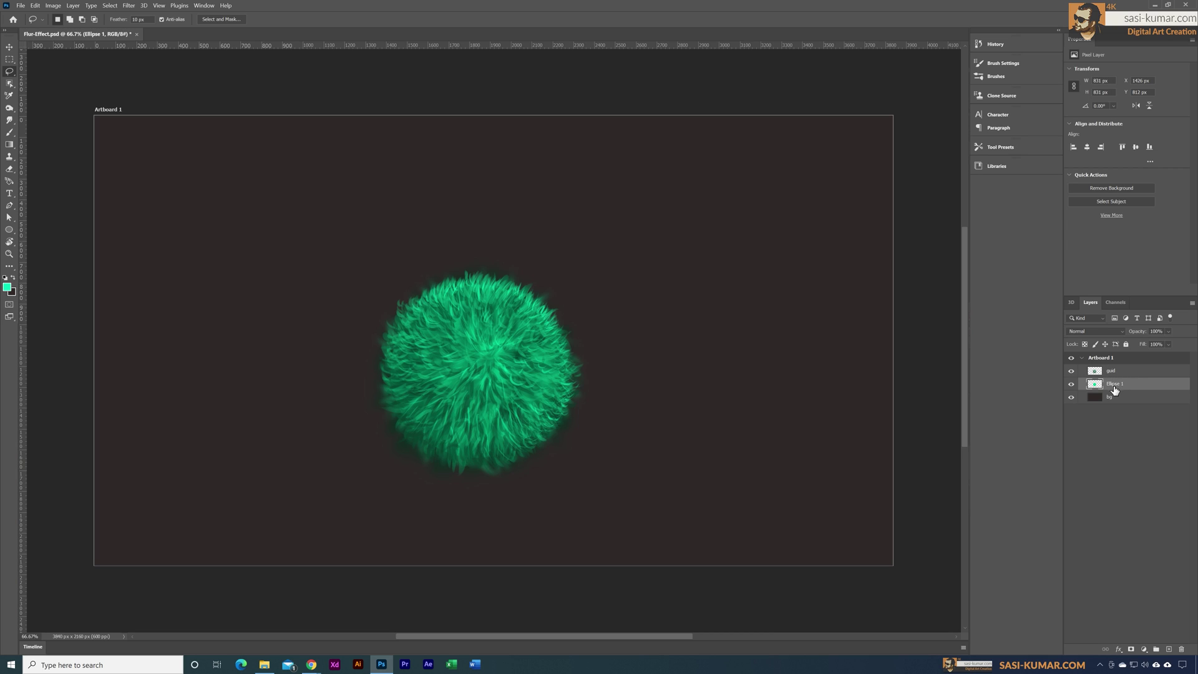
pyautogui.hotkey('ctrl', 't')
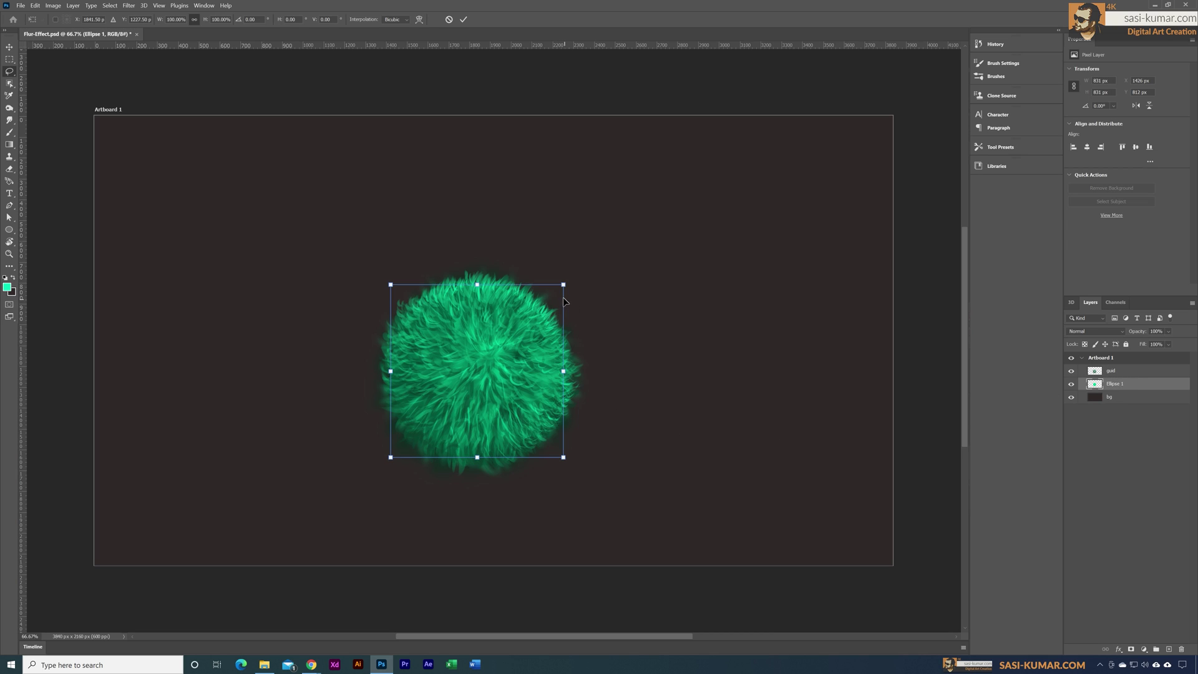
pyautogui.moveTo(564, 285); pyautogui.dragTo(573, 285)
pyautogui.click(463, 20)
pyautogui.press('l')
# - Merge the fur strand layer with Ellipse 1 and move the merged ball slightly up and to the right
pyautogui.keyDown('shift'); pyautogui.click(1134, 372); pyautogui.keyUp('shift')
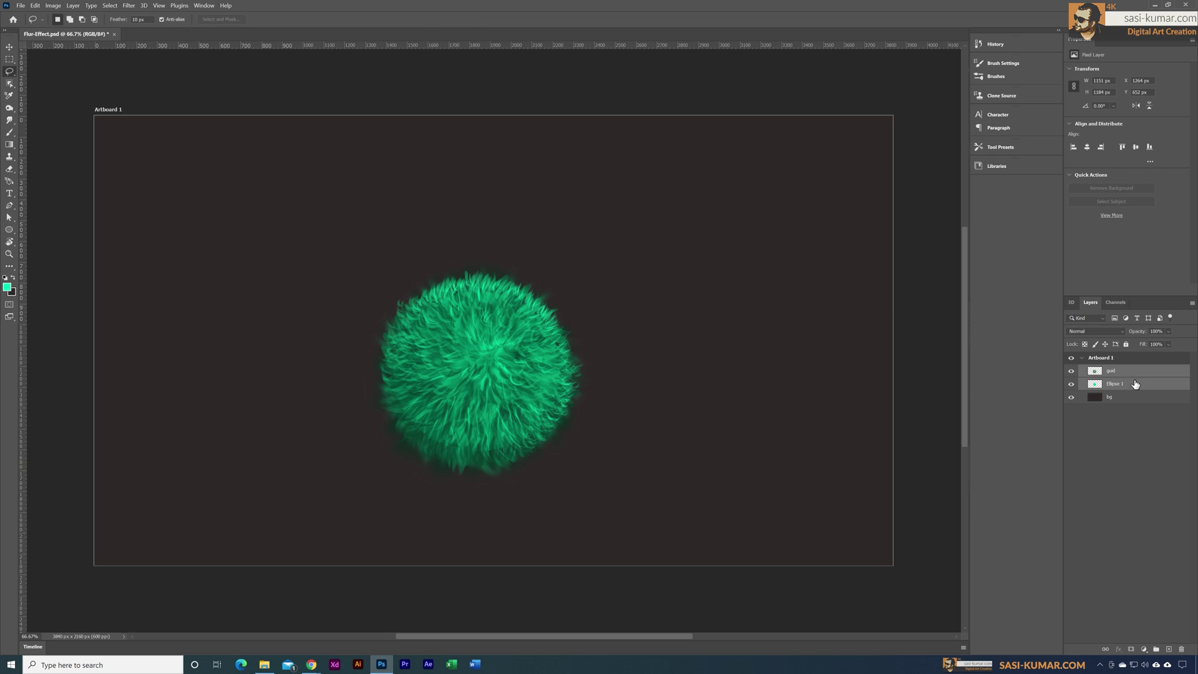
pyautogui.click(1191, 303)
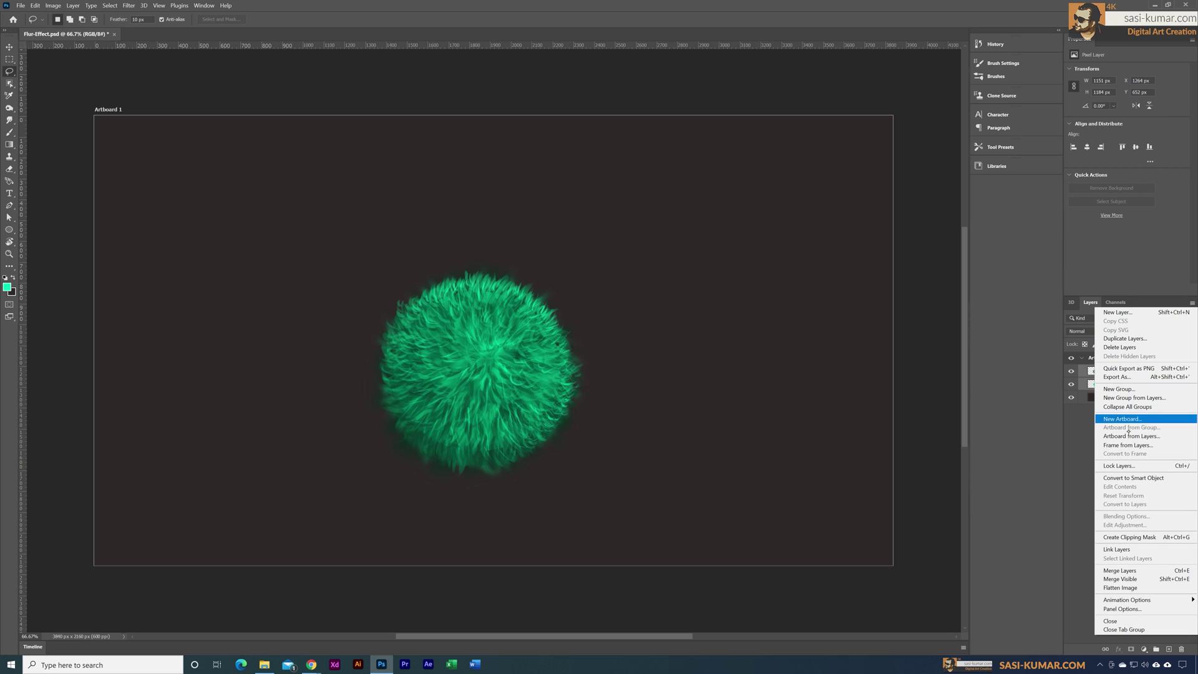
pyautogui.click(1120, 571)
pyautogui.press('v')
pyautogui.moveTo(493, 347)
pyautogui.mouseDown()
pyautogui.moveTo(511, 303)
pyautogui.moveTo(506, 328)
pyautogui.mouseUp()
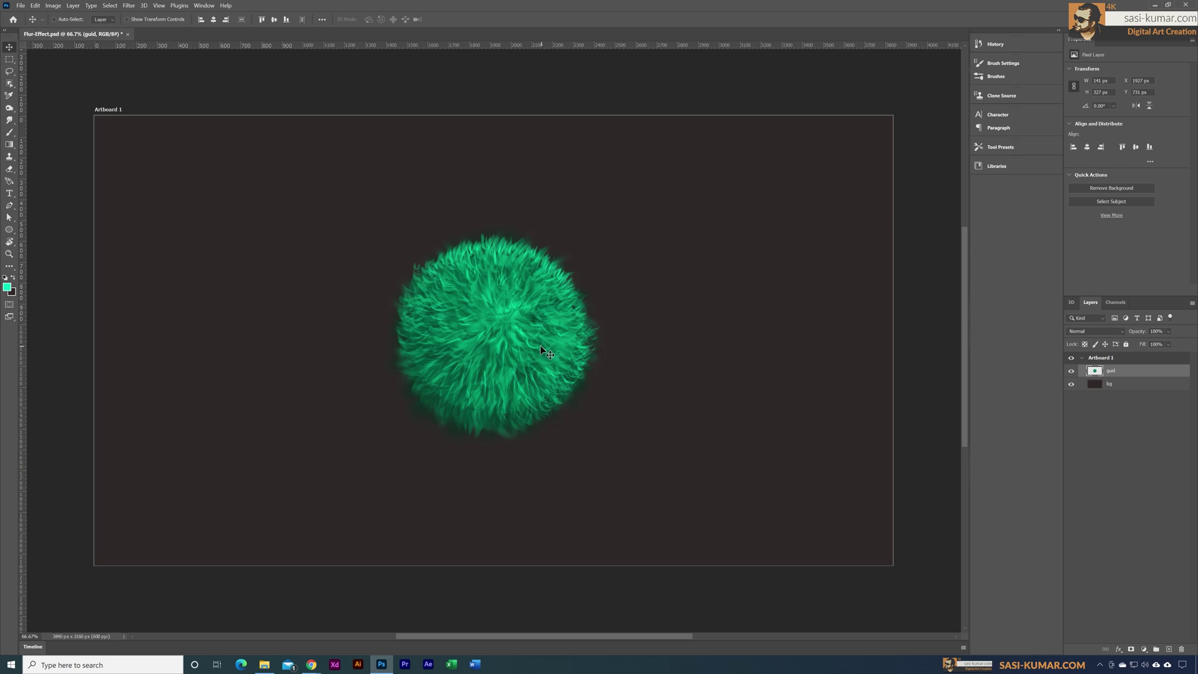
# - Sample a dark green from the ball and set the brush to pressure-controlled size, higher opacity and 25 px
pyautogui.press('b')
pyautogui.hotkey('ctrl', '+')
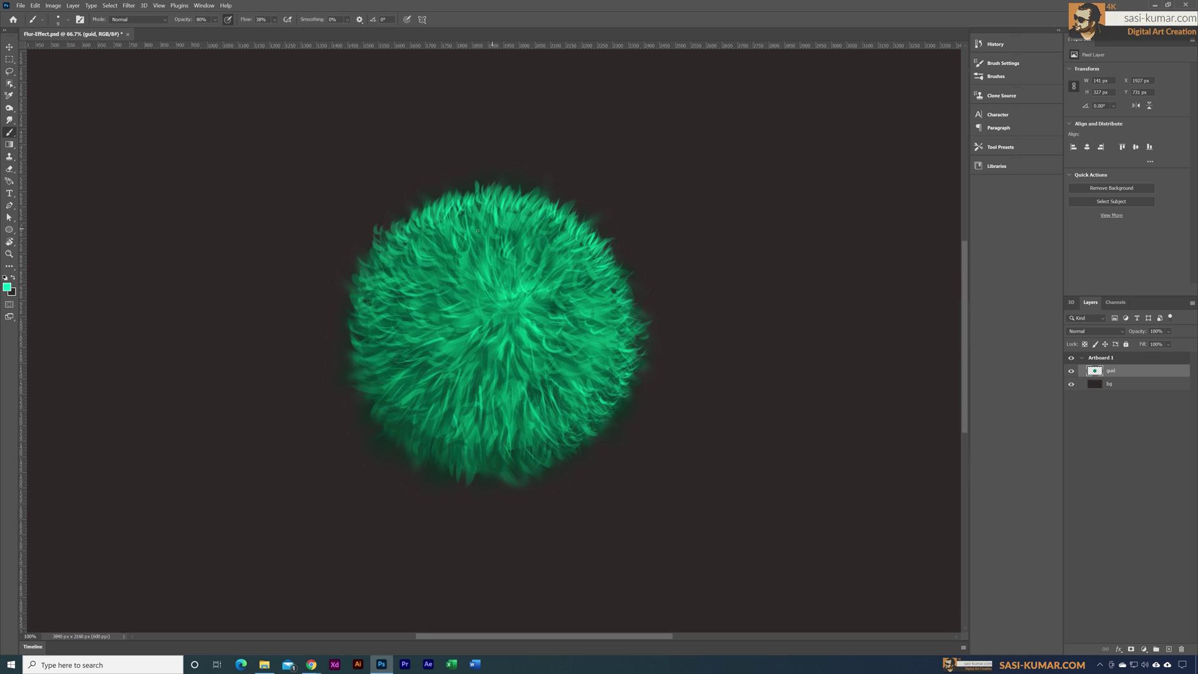
pyautogui.keyDown('alt'); pyautogui.click(463, 237); pyautogui.keyUp('alt')
pyautogui.click(287, 20)
pyautogui.click(216, 19)
pyautogui.moveTo(227, 31); pyautogui.dragTo(241, 38)
pyautogui.press(']')
pyautogui.press(']')
pyautogui.press(']')
pyautogui.press(']')
pyautogui.hotkey('ctrl', '-')
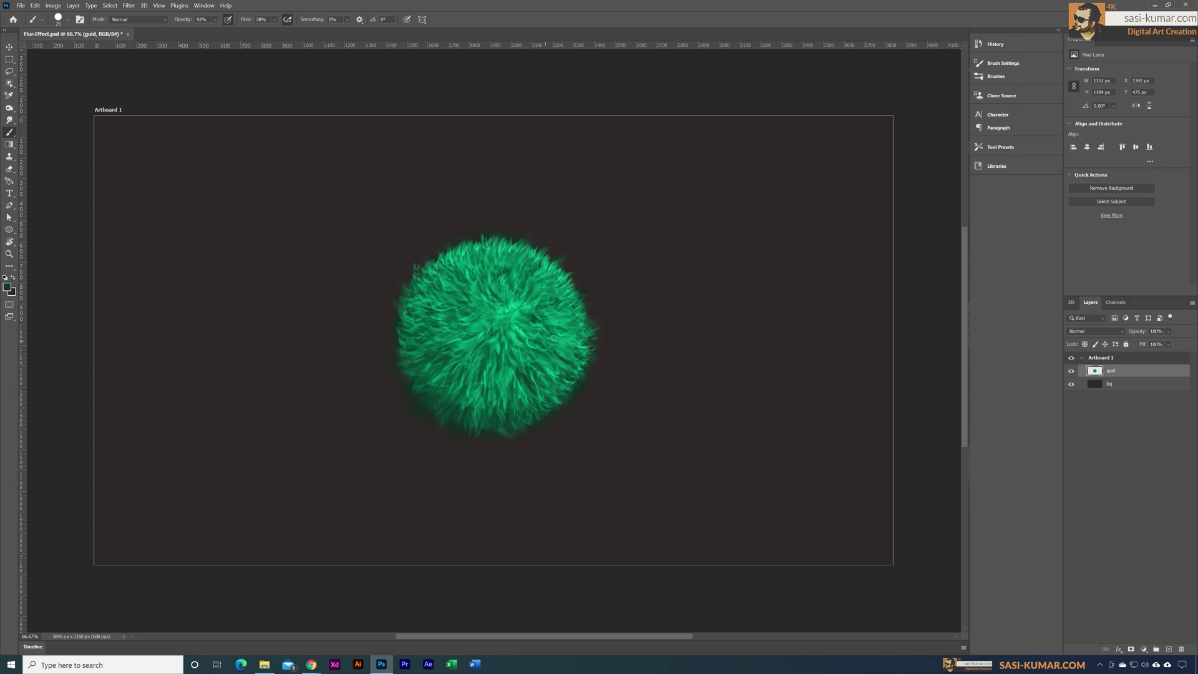
# - Paint fur strands over the ball's middle and edges, sampling alternating dark and light greens from the fur
pyautogui.moveTo(548, 353); pyautogui.dragTo(556, 367)
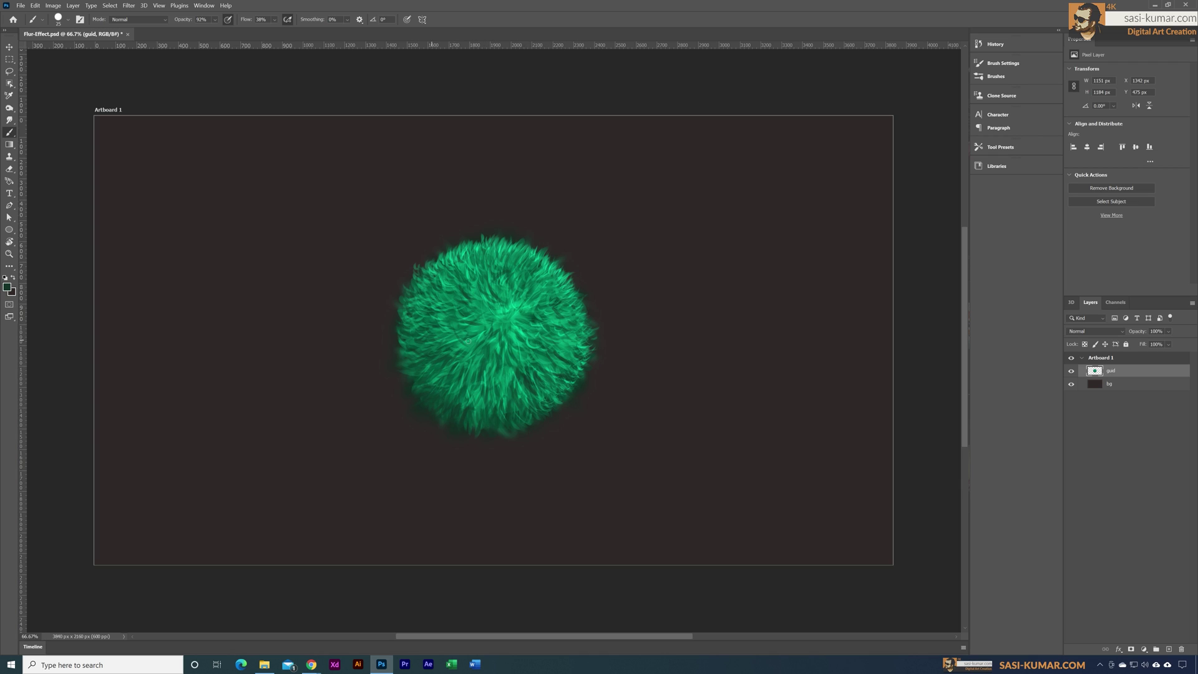
pyautogui.keyDown('alt'); pyautogui.click(459, 357); pyautogui.keyUp('alt')
pyautogui.keyDown('alt'); pyautogui.click(517, 310); pyautogui.keyUp('alt')
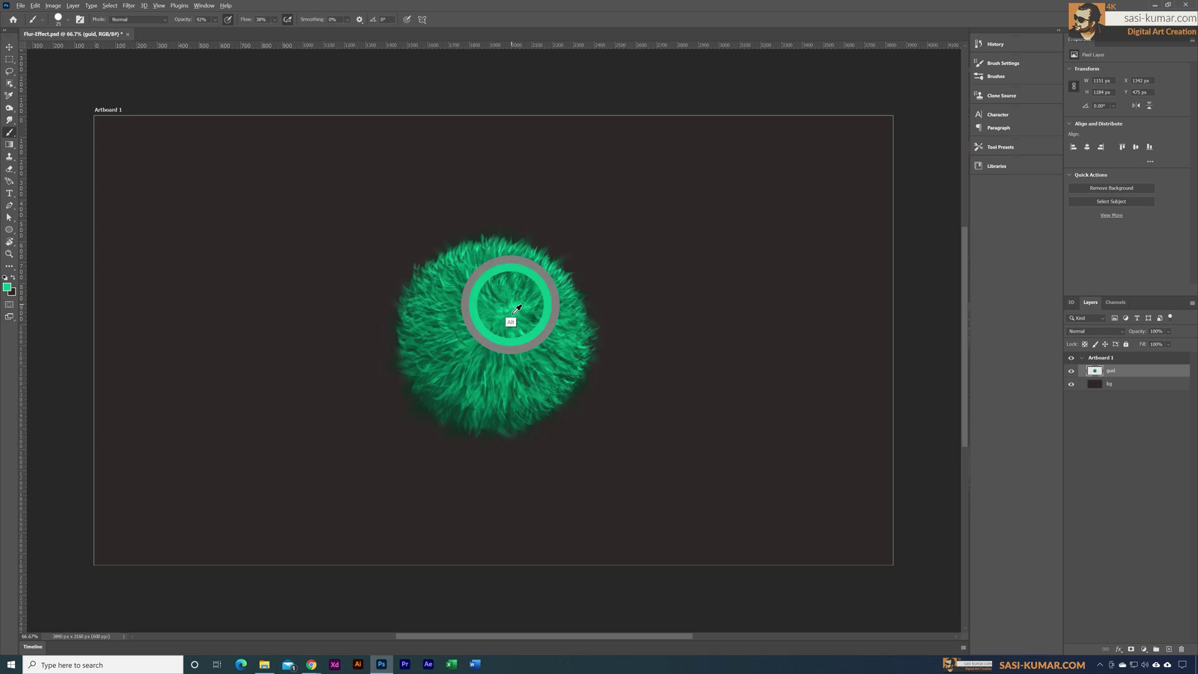
pyautogui.moveTo(567, 359); pyautogui.dragTo(581, 364)
pyautogui.moveTo(521, 392); pyautogui.dragTo(523, 414)
pyautogui.moveTo(529, 391)
pyautogui.mouseDown()
pyautogui.moveTo(536, 407)
pyautogui.moveTo(515, 421)
pyautogui.mouseUp()
pyautogui.moveTo(457, 274); pyautogui.dragTo(445, 265)
pyautogui.keyDown('alt'); pyautogui.click(558, 316); pyautogui.keyUp('alt')
pyautogui.moveTo(505, 317); pyautogui.dragTo(500, 304)
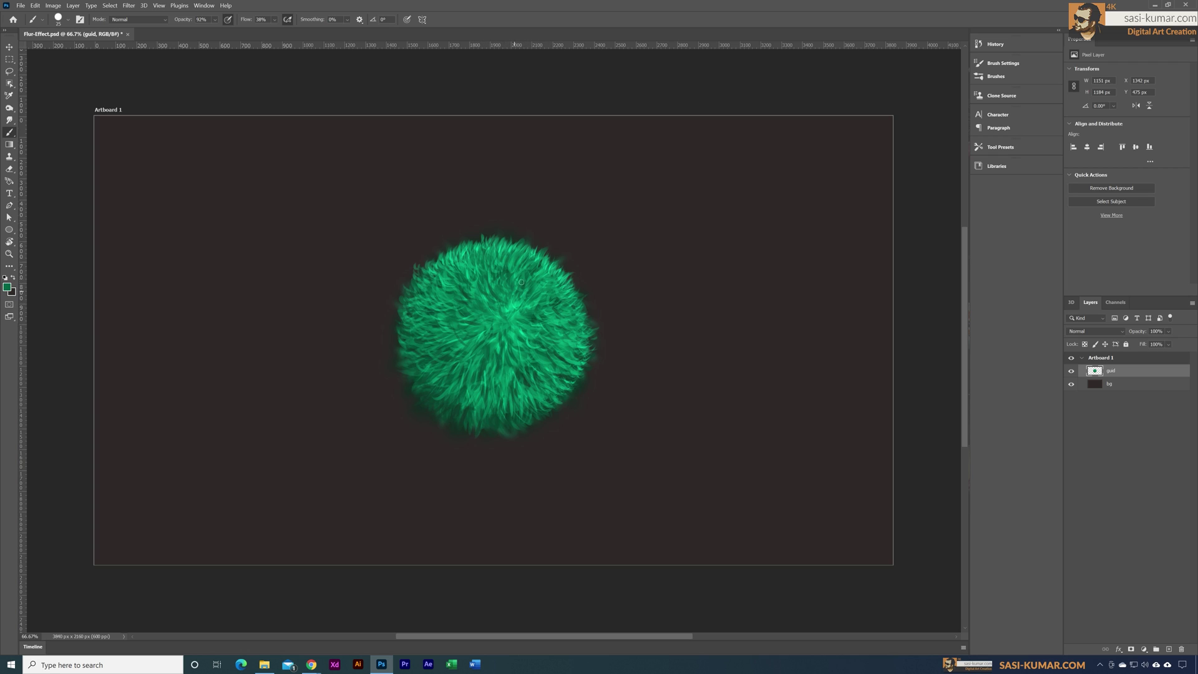
# - Sample a bright green near the ball's upper-right rim and paint highlight strands over the fur and past the rim
pyautogui.keyDown('alt'); pyautogui.click(561, 287); pyautogui.keyUp('alt')
pyautogui.moveTo(463, 290); pyautogui.dragTo(450, 276)
pyautogui.moveTo(500, 300); pyautogui.dragTo(492, 290)
pyautogui.moveTo(503, 284); pyautogui.dragTo(507, 269)
pyautogui.moveTo(527, 314); pyautogui.dragTo(538, 316)
pyautogui.moveTo(485, 312); pyautogui.dragTo(474, 317)
pyautogui.moveTo(570, 322); pyautogui.dragTo(580, 326)
pyautogui.moveTo(554, 360); pyautogui.dragTo(565, 366)
pyautogui.moveTo(553, 270); pyautogui.dragTo(564, 258)
pyautogui.moveTo(569, 382); pyautogui.dragTo(578, 392)
pyautogui.moveTo(417, 287); pyautogui.dragTo(408, 280)
pyautogui.moveTo(401, 345); pyautogui.dragTo(396, 338)
pyautogui.moveTo(511, 409); pyautogui.dragTo(508, 425)
pyautogui.moveTo(556, 391); pyautogui.dragTo(562, 401)
pyautogui.moveTo(580, 311); pyautogui.dragTo(585, 318)
pyautogui.moveTo(484, 311); pyautogui.dragTo(476, 305)
pyautogui.moveTo(502, 309); pyautogui.dragTo(501, 299)
pyautogui.moveTo(524, 343); pyautogui.dragTo(532, 358)
pyautogui.moveTo(497, 315)
pyautogui.mouseDown()
pyautogui.moveTo(488, 330)
pyautogui.moveTo(553, 362)
pyautogui.mouseUp()
pyautogui.moveTo(563, 359); pyautogui.dragTo(577, 367)
pyautogui.moveTo(535, 380)
pyautogui.mouseDown()
pyautogui.moveTo(543, 391)
pyautogui.moveTo(581, 388)
pyautogui.mouseUp()
pyautogui.moveTo(577, 304); pyautogui.dragTo(587, 311)
pyautogui.moveTo(584, 338); pyautogui.dragTo(591, 343)
pyautogui.moveTo(428, 271)
pyautogui.mouseDown()
pyautogui.moveTo(423, 261)
pyautogui.moveTo(406, 294)
pyautogui.mouseUp()
pyautogui.moveTo(417, 296); pyautogui.dragTo(405, 288)
pyautogui.moveTo(566, 375); pyautogui.dragTo(577, 386)
pyautogui.moveTo(588, 337); pyautogui.dragTo(594, 328)
pyautogui.moveTo(580, 368); pyautogui.dragTo(587, 377)
pyautogui.moveTo(516, 290); pyautogui.dragTo(521, 274)
pyautogui.moveTo(539, 359); pyautogui.dragTo(534, 391)
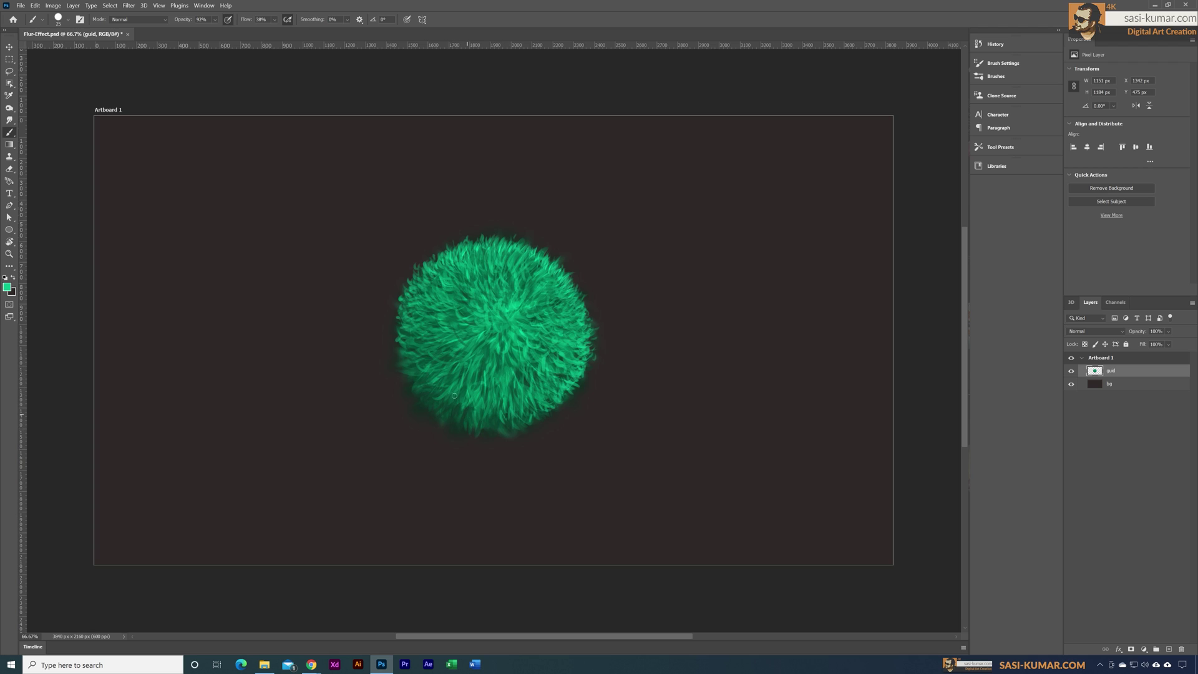
# - Sample the shadow green at the ball's lower-right edge and darken the foreground color to 071f17
pyautogui.keyDown('alt'); pyautogui.click(543, 424); pyautogui.keyUp('alt')
pyautogui.click(9, 288)
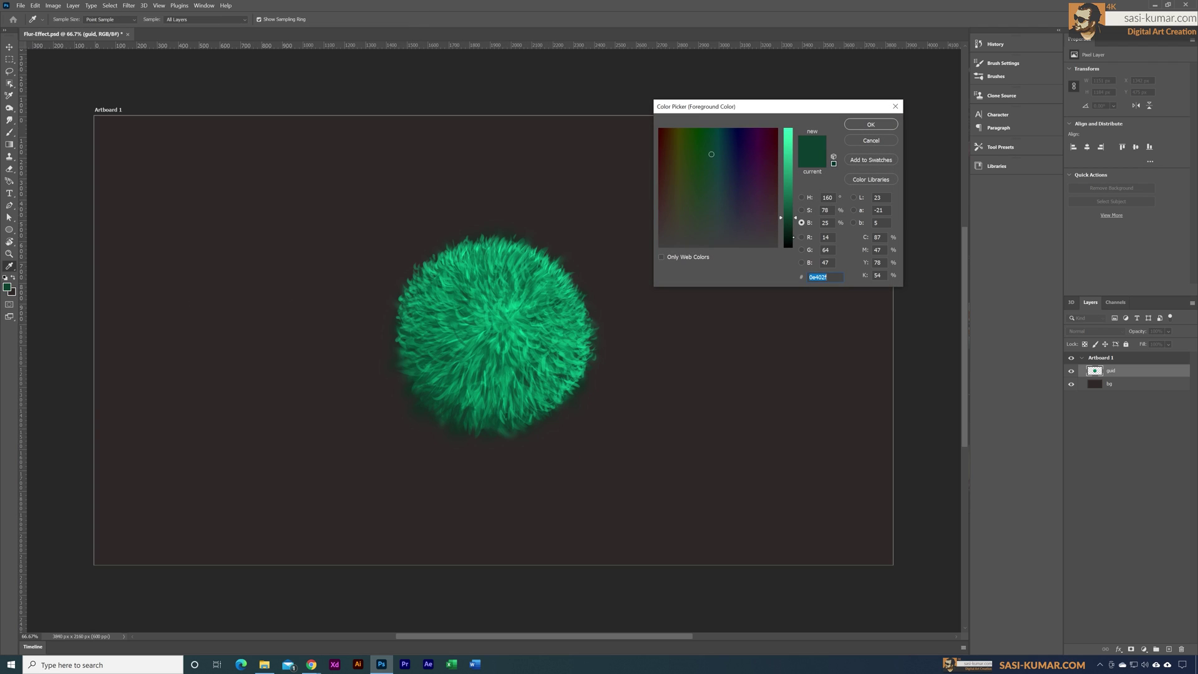
pyautogui.moveTo(795, 219); pyautogui.dragTo(795, 236)
pyautogui.click(880, 135)
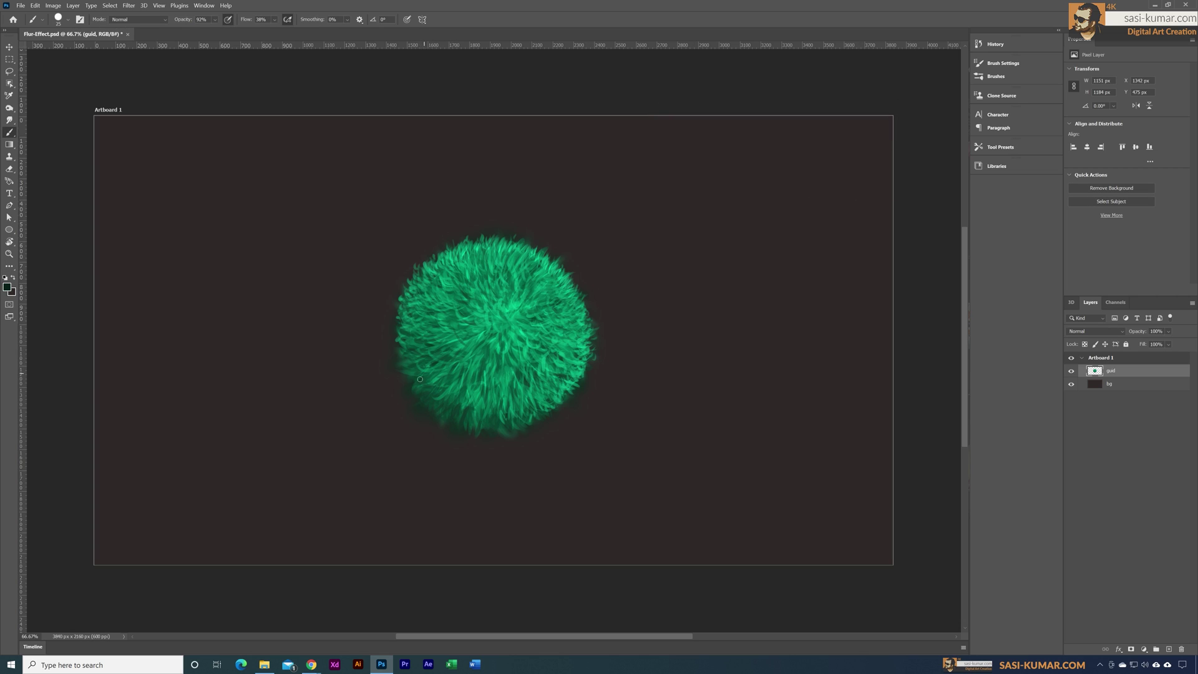
# - Paint dark shadow strands over the lower half of the ball and along its bottom edge
pyautogui.moveTo(466, 367); pyautogui.dragTo(459, 380)
pyautogui.moveTo(487, 330); pyautogui.dragTo(475, 339)
pyautogui.moveTo(538, 359); pyautogui.dragTo(545, 367)
pyautogui.moveTo(512, 417); pyautogui.dragTo(520, 431)
pyautogui.moveTo(492, 417)
pyautogui.mouseDown()
pyautogui.moveTo(482, 427)
pyautogui.moveTo(457, 416)
pyautogui.moveTo(462, 425)
pyautogui.mouseUp()
pyautogui.moveTo(425, 370); pyautogui.dragTo(413, 377)
pyautogui.moveTo(431, 416)
pyautogui.mouseDown()
pyautogui.moveTo(480, 429)
pyautogui.moveTo(443, 360)
pyautogui.moveTo(524, 390)
pyautogui.moveTo(546, 420)
pyautogui.moveTo(463, 389)
pyautogui.moveTo(479, 337)
pyautogui.moveTo(451, 329)
pyautogui.mouseUp()
pyautogui.moveTo(549, 379)
pyautogui.mouseDown()
pyautogui.moveTo(492, 404)
pyautogui.moveTo(553, 376)
pyautogui.moveTo(542, 394)
pyautogui.moveTo(532, 343)
pyautogui.mouseUp()
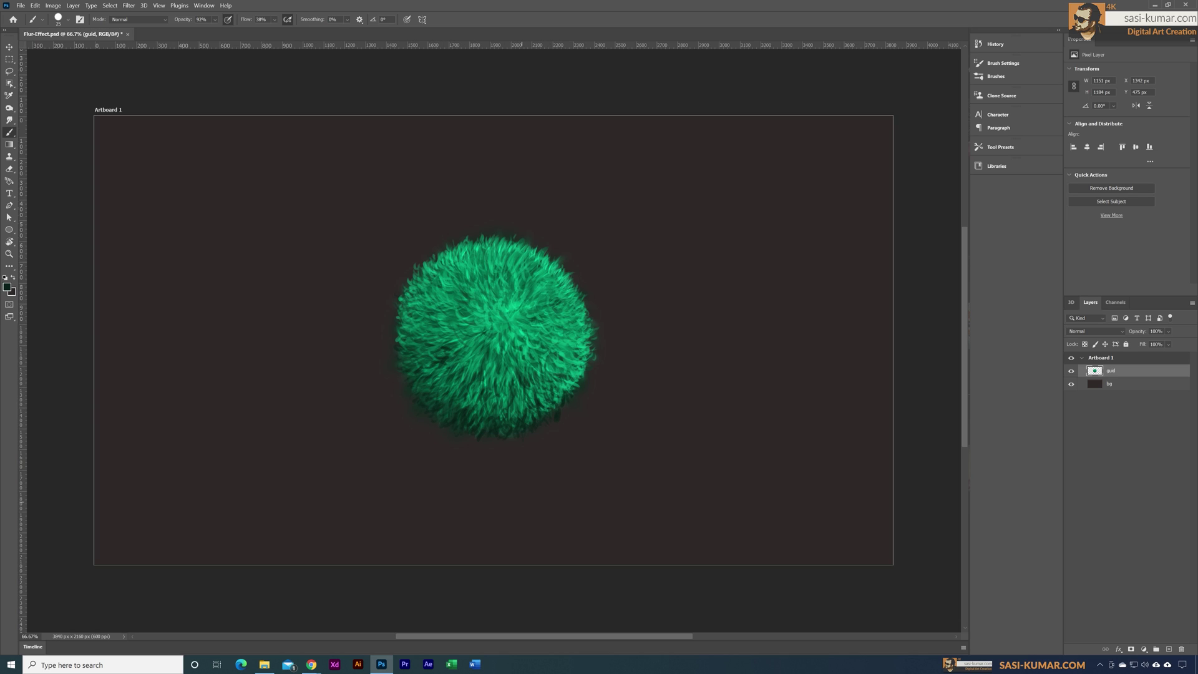
pyautogui.moveTo(580, 368); pyautogui.dragTo(573, 380)
# - Change the foreground color to a vivid yellow with hue 69 and lock the fur layer's transparent pixels
pyautogui.click(7, 287)
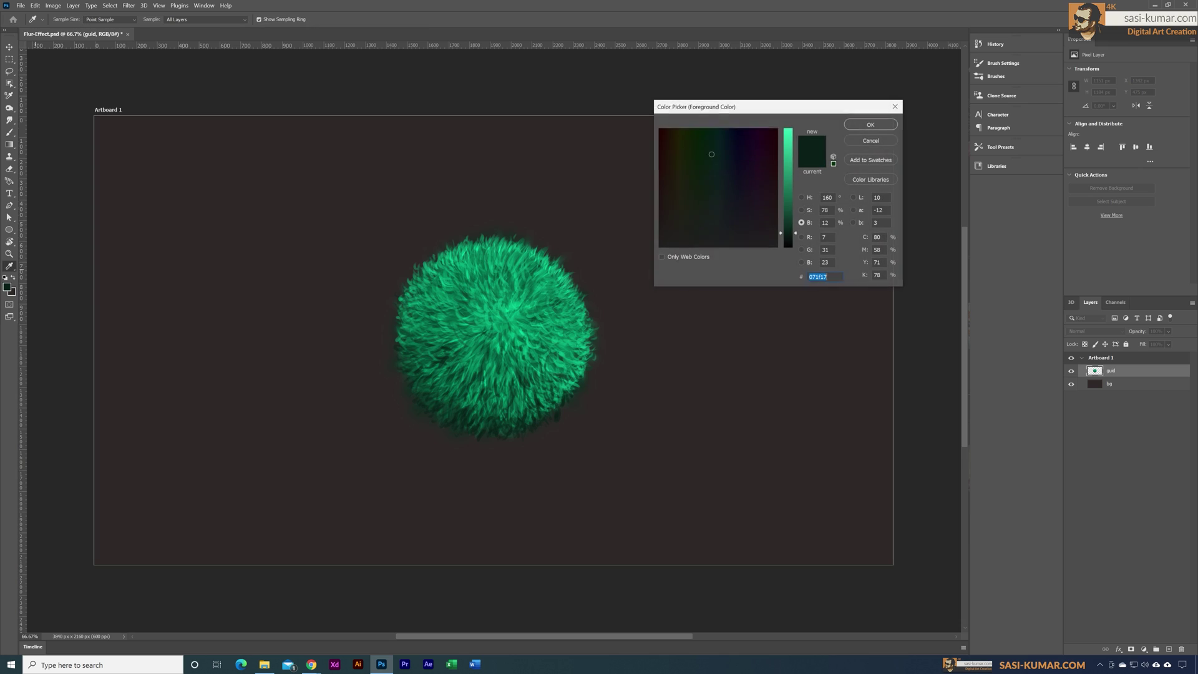
pyautogui.moveTo(783, 229); pyautogui.dragTo(783, 140)
pyautogui.write('d0f215')
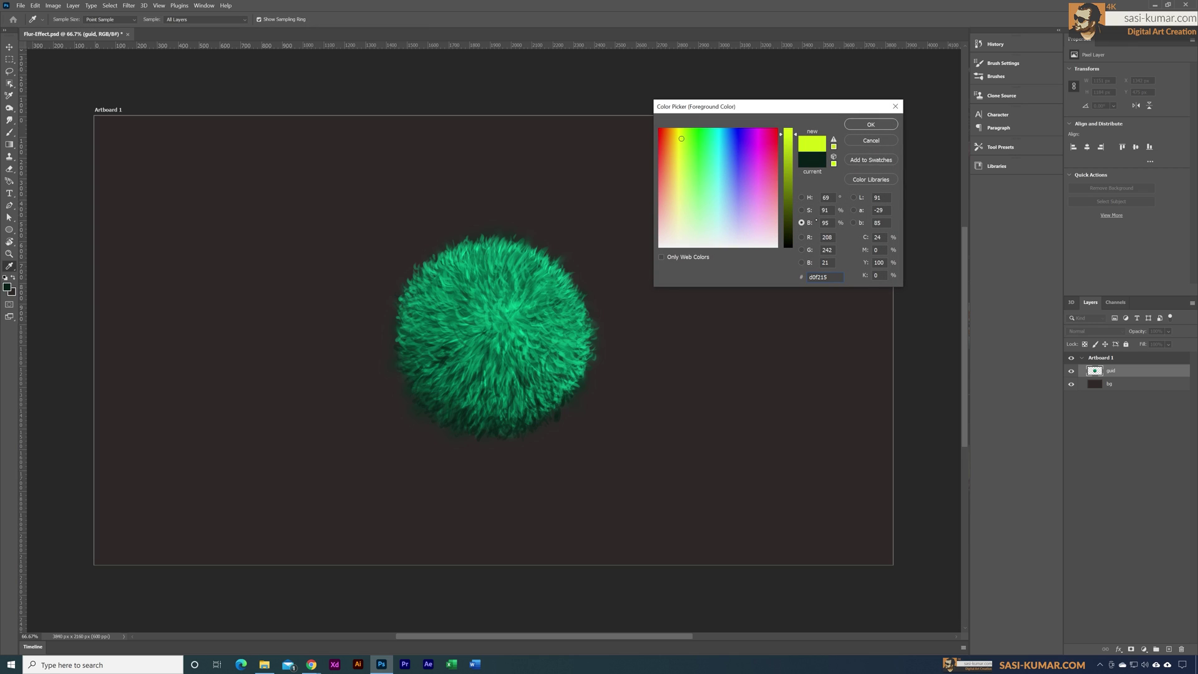
pyautogui.click(801, 197)
pyautogui.click(760, 149)
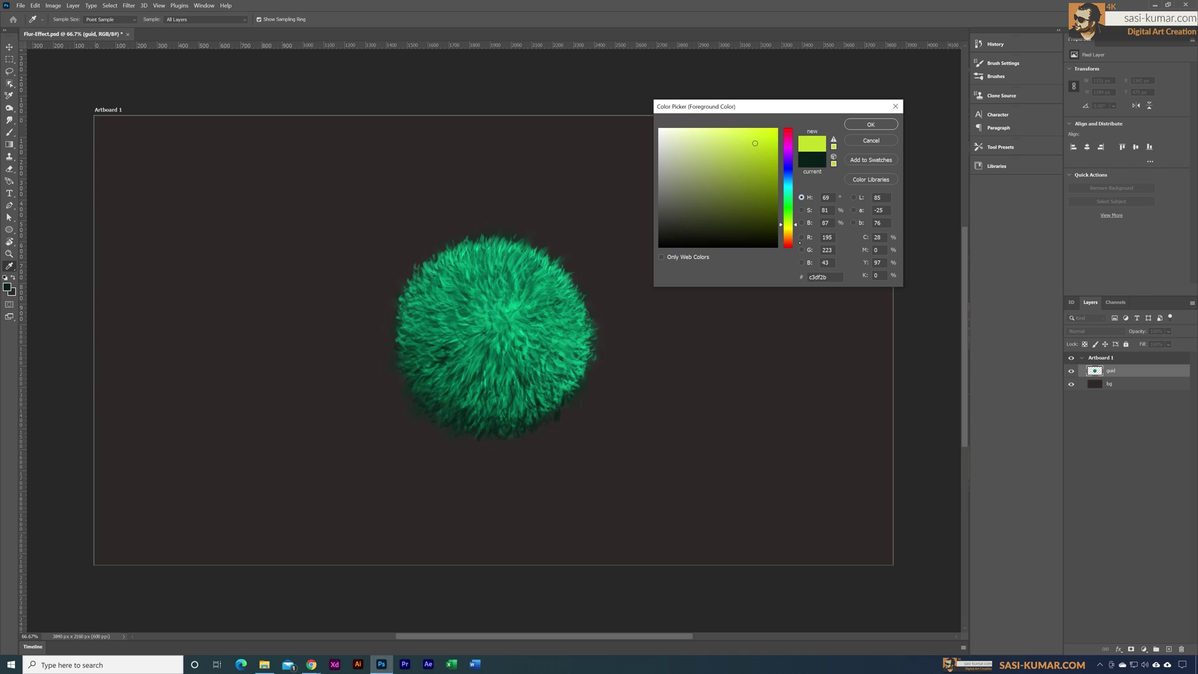
pyautogui.click(788, 231)
pyautogui.moveTo(775, 162); pyautogui.dragTo(785, 132)
pyautogui.click(787, 224)
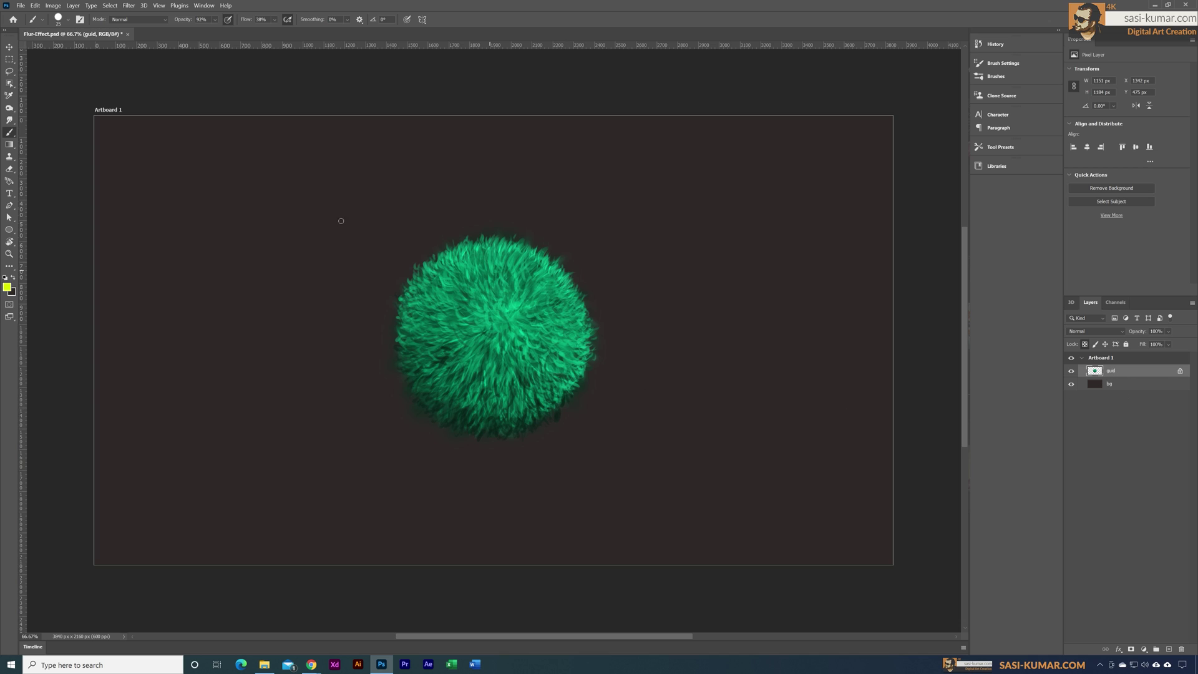
# - Switch to the Soft Round Pressure Opacity brush with 48% opacity and Overlay blending mode
pyautogui.click(63, 20)
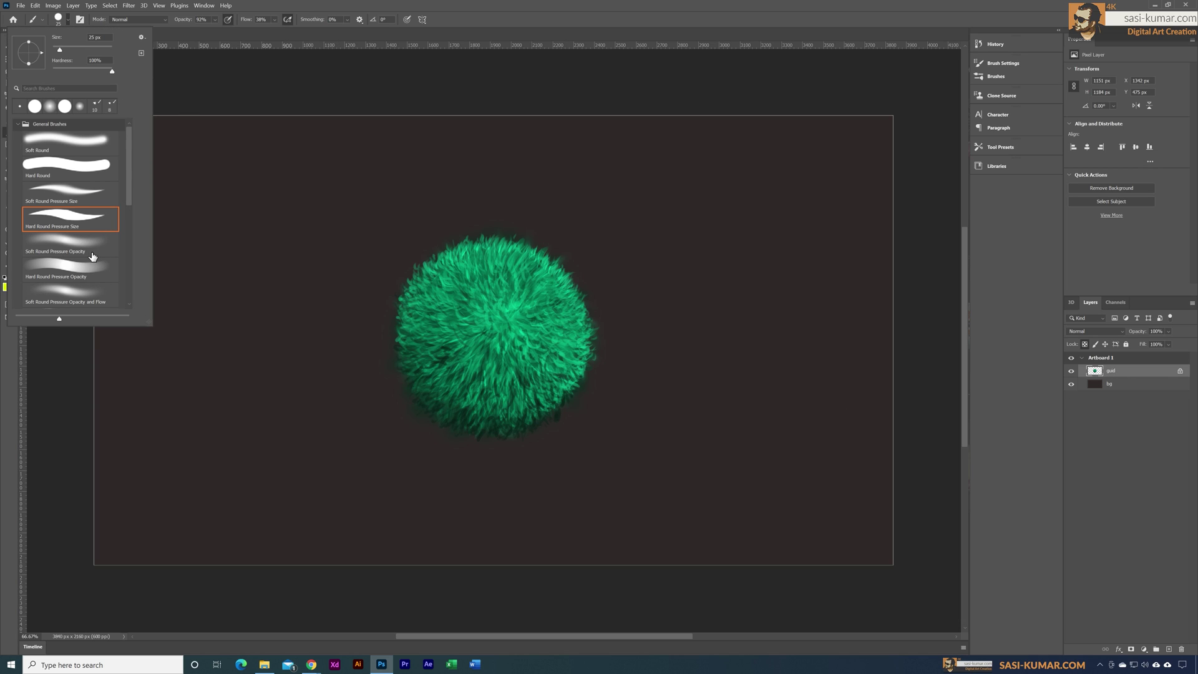
pyautogui.click(86, 240)
pyautogui.click(215, 20)
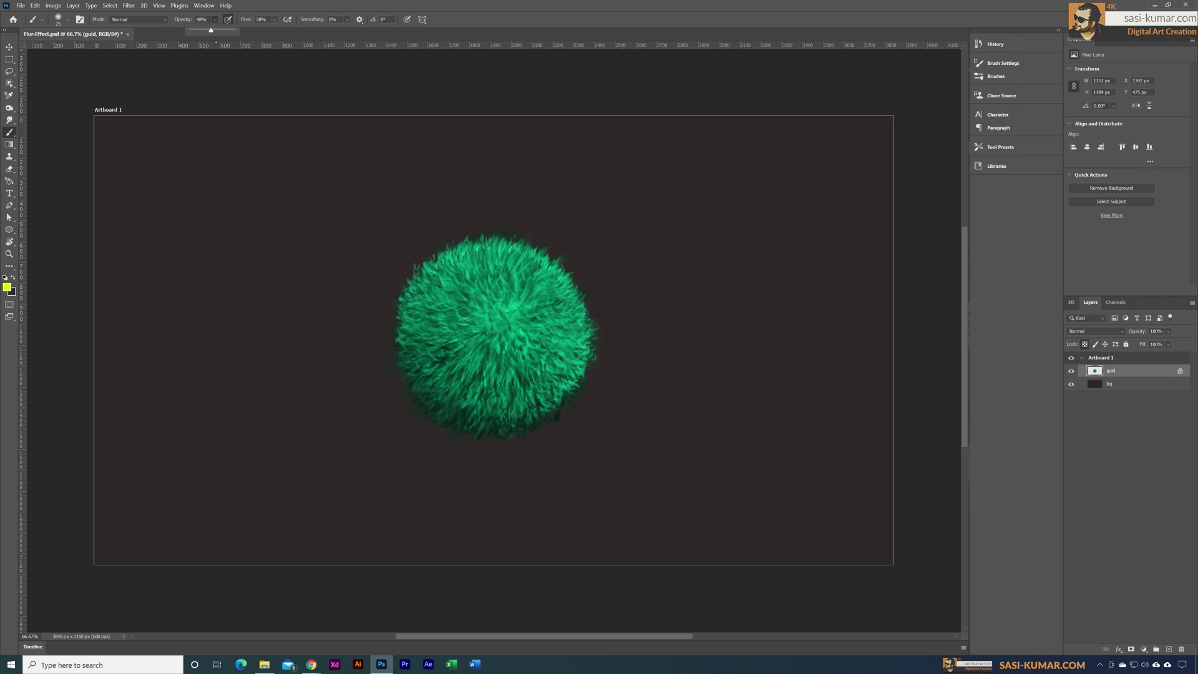
pyautogui.click(170, 32)
pyautogui.click(164, 20)
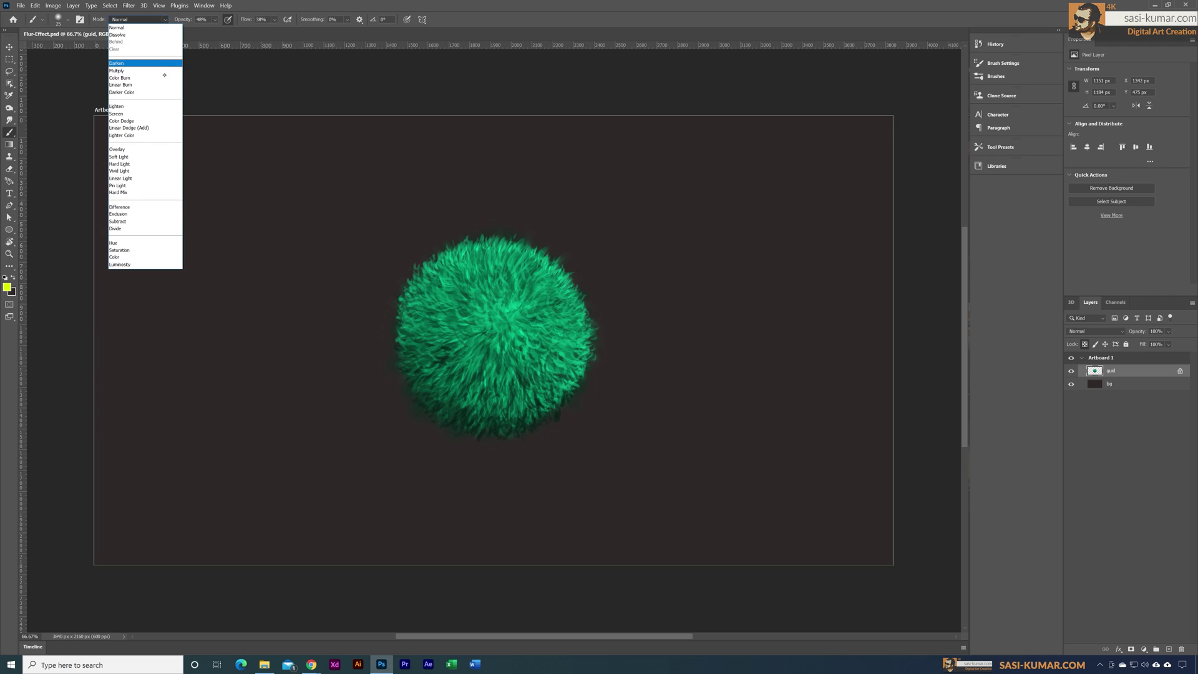
pyautogui.click(145, 151)
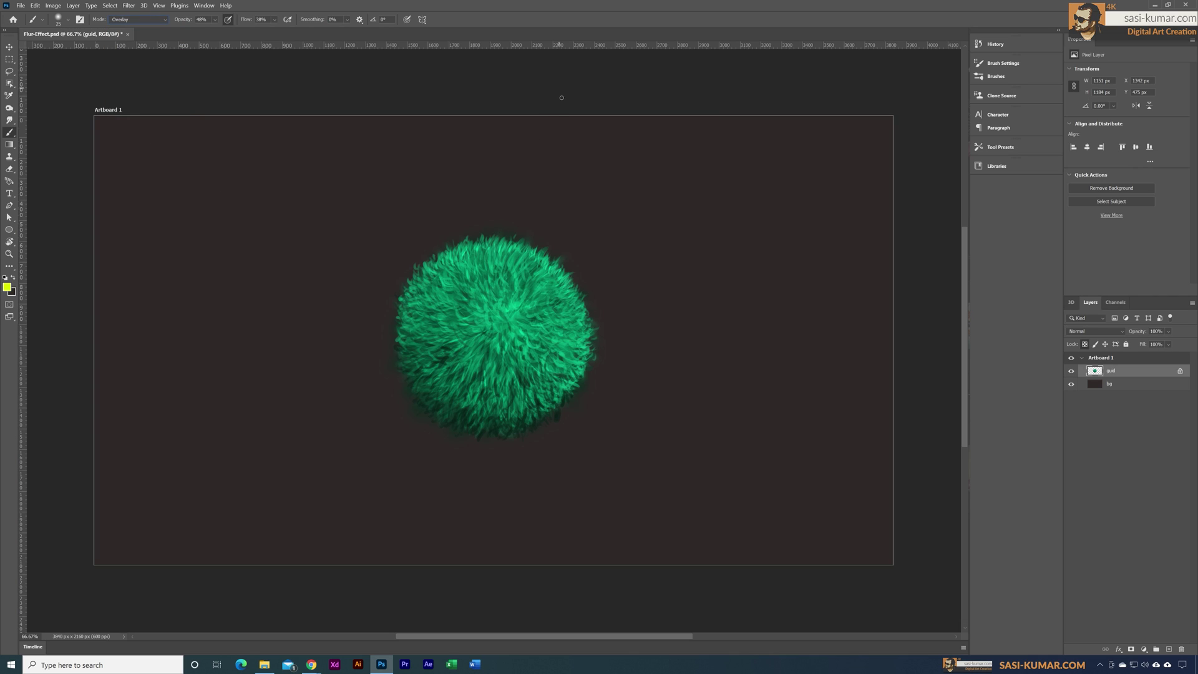
# - Enlarge the brush to 250 px and brush yellow light over the ball's upper right and center
pyautogui.click(68, 20)
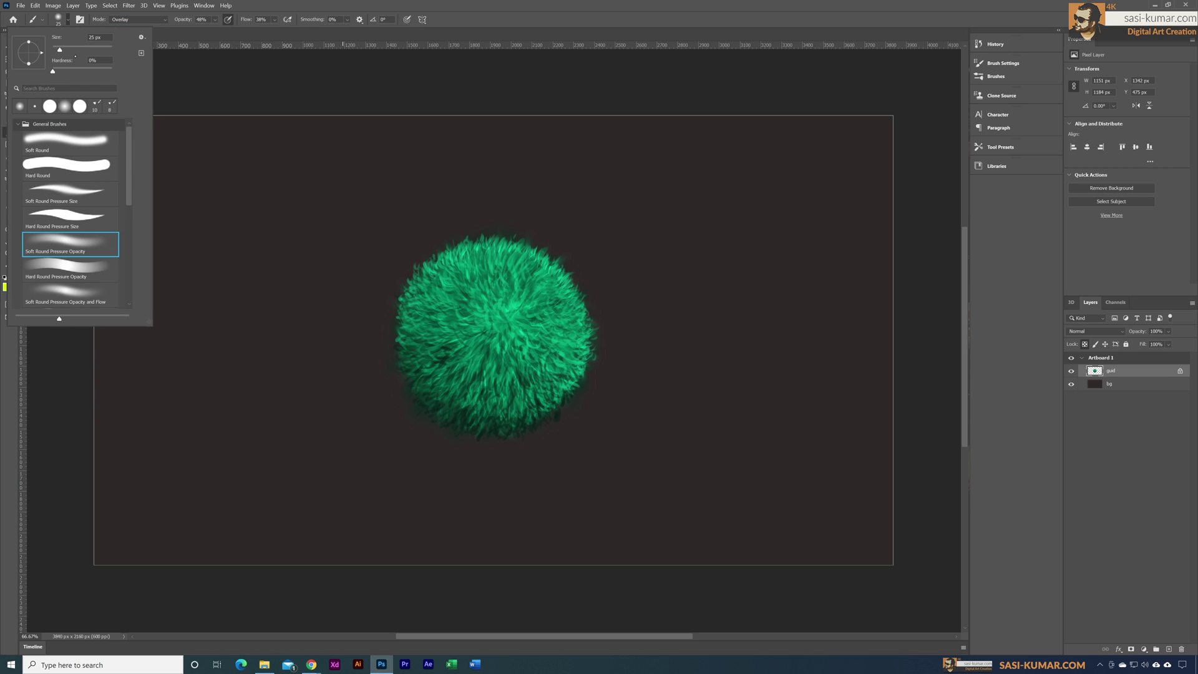
pyautogui.click(359, 71)
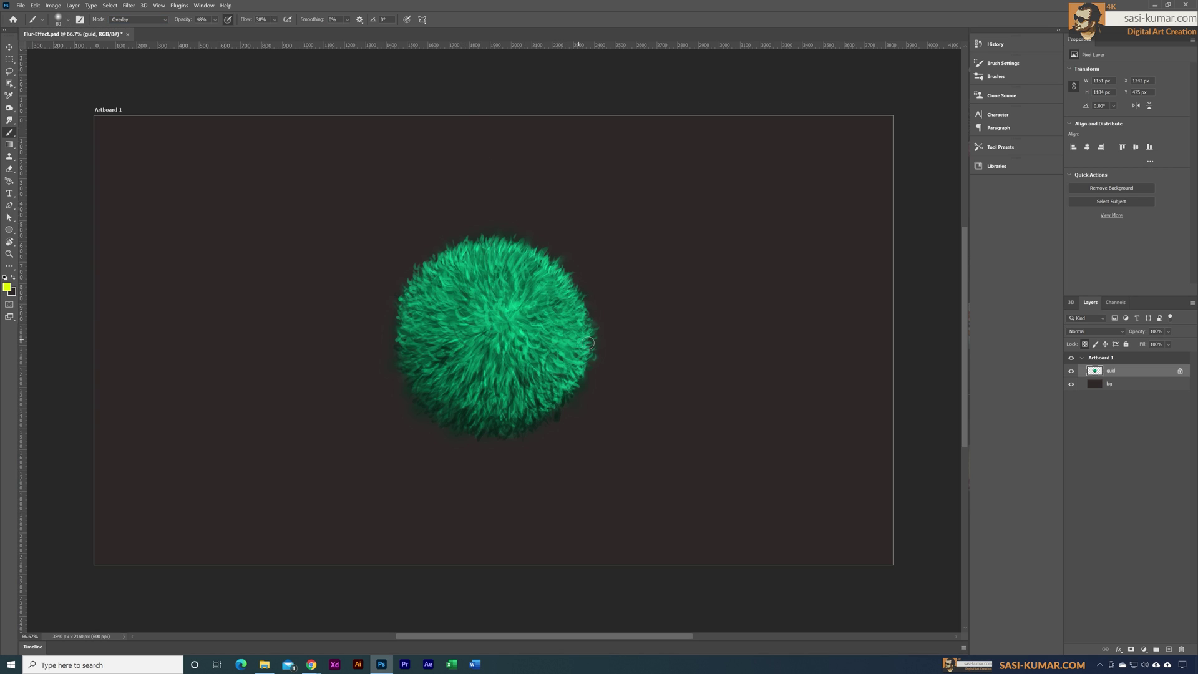
pyautogui.press(']')
pyautogui.press(']')
pyautogui.press(']')
pyautogui.press(']')
pyautogui.press(']')
pyautogui.press(']')
pyautogui.moveTo(588, 273)
pyautogui.mouseDown()
pyautogui.moveTo(586, 307)
pyautogui.moveTo(579, 290)
pyautogui.moveTo(599, 356)
pyautogui.moveTo(589, 374)
pyautogui.moveTo(584, 316)
pyautogui.moveTo(533, 309)
pyautogui.mouseUp()
pyautogui.moveTo(484, 296)
pyautogui.mouseDown()
pyautogui.moveTo(536, 345)
pyautogui.moveTo(543, 307)
pyautogui.moveTo(529, 302)
pyautogui.moveTo(579, 380)
pyautogui.moveTo(510, 382)
pyautogui.moveTo(518, 394)
pyautogui.moveTo(581, 405)
pyautogui.moveTo(562, 416)
pyautogui.moveTo(465, 343)
pyautogui.moveTo(457, 311)
pyautogui.moveTo(537, 277)
pyautogui.moveTo(468, 322)
pyautogui.moveTo(450, 304)
pyautogui.moveTo(487, 275)
pyautogui.moveTo(521, 346)
pyautogui.mouseUp()
# - Lighten the foreground yellow to ddf941 and brush it over the ball's upper-right area
pyautogui.click(7, 287)
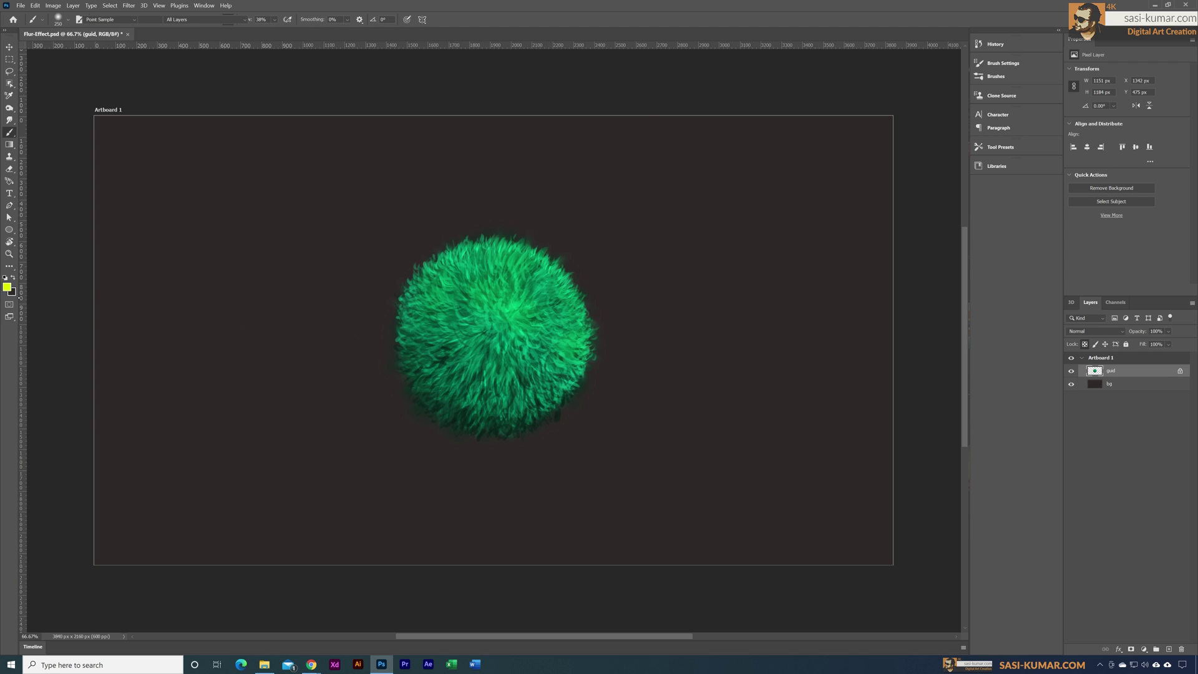
pyautogui.click(753, 137)
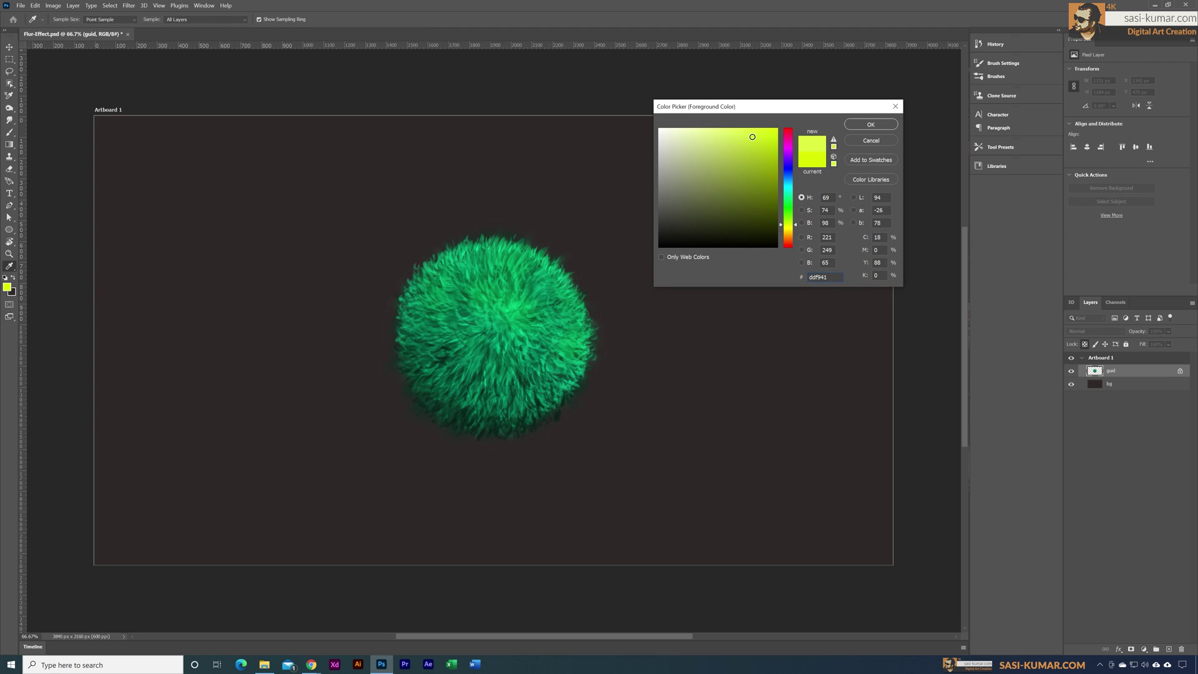
pyautogui.click(871, 125)
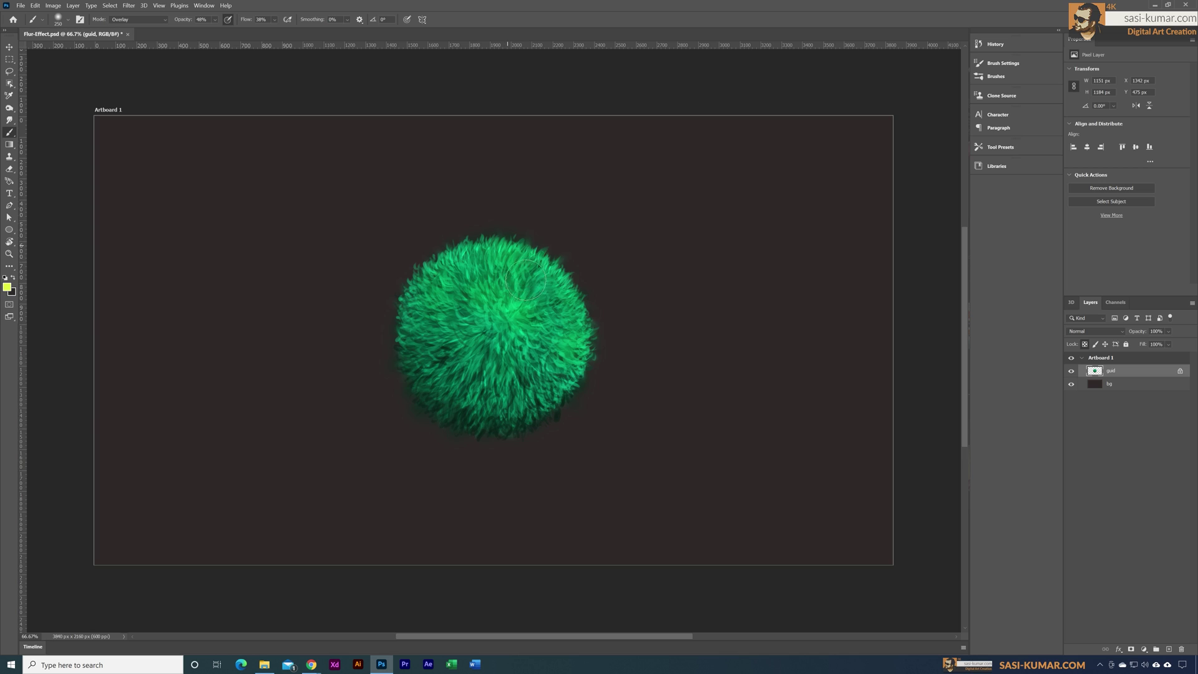
pyautogui.moveTo(548, 270)
pyautogui.mouseDown()
pyautogui.moveTo(602, 334)
pyautogui.moveTo(569, 316)
pyautogui.moveTo(541, 269)
pyautogui.moveTo(511, 279)
pyautogui.moveTo(494, 252)
pyautogui.moveTo(505, 240)
pyautogui.moveTo(542, 250)
pyautogui.moveTo(616, 396)
pyautogui.moveTo(597, 383)
pyautogui.moveTo(607, 313)
pyautogui.moveTo(561, 309)
pyautogui.moveTo(520, 275)
pyautogui.mouseUp()
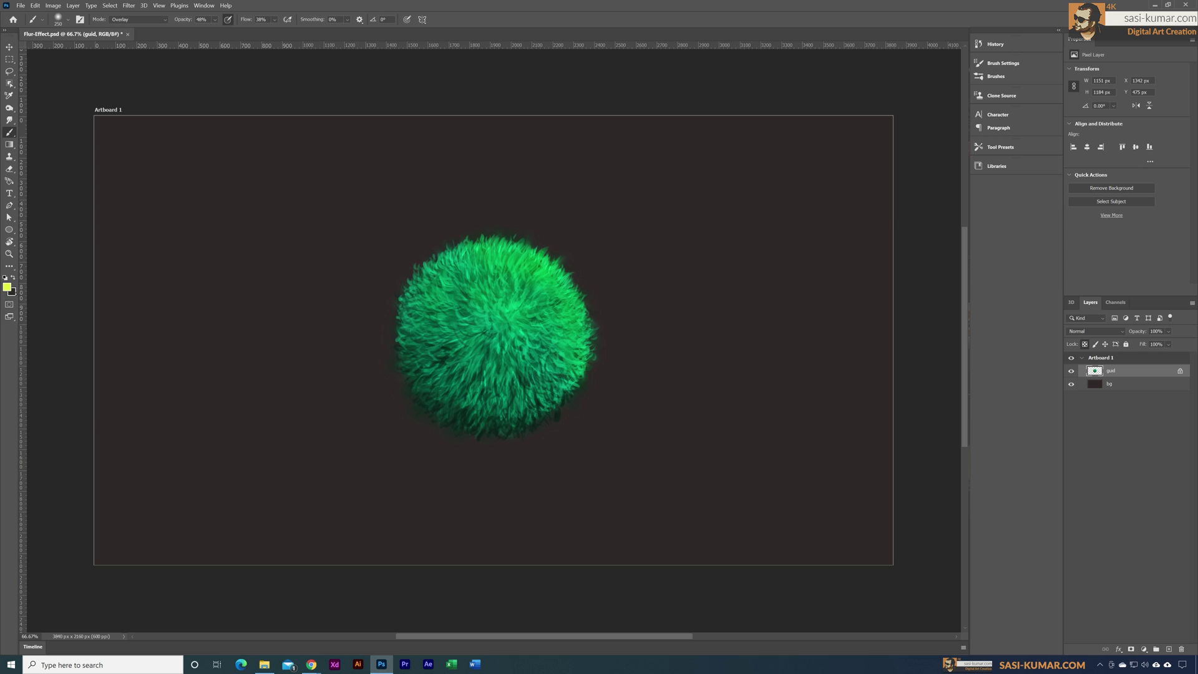
# - Choose a dark purple foreground color and brush it over the ball's lower-left shadow area
pyautogui.click(7, 287)
pyautogui.click(787, 156)
pyautogui.click(768, 177)
pyautogui.moveTo(768, 176); pyautogui.dragTo(764, 208)
pyautogui.click(867, 125)
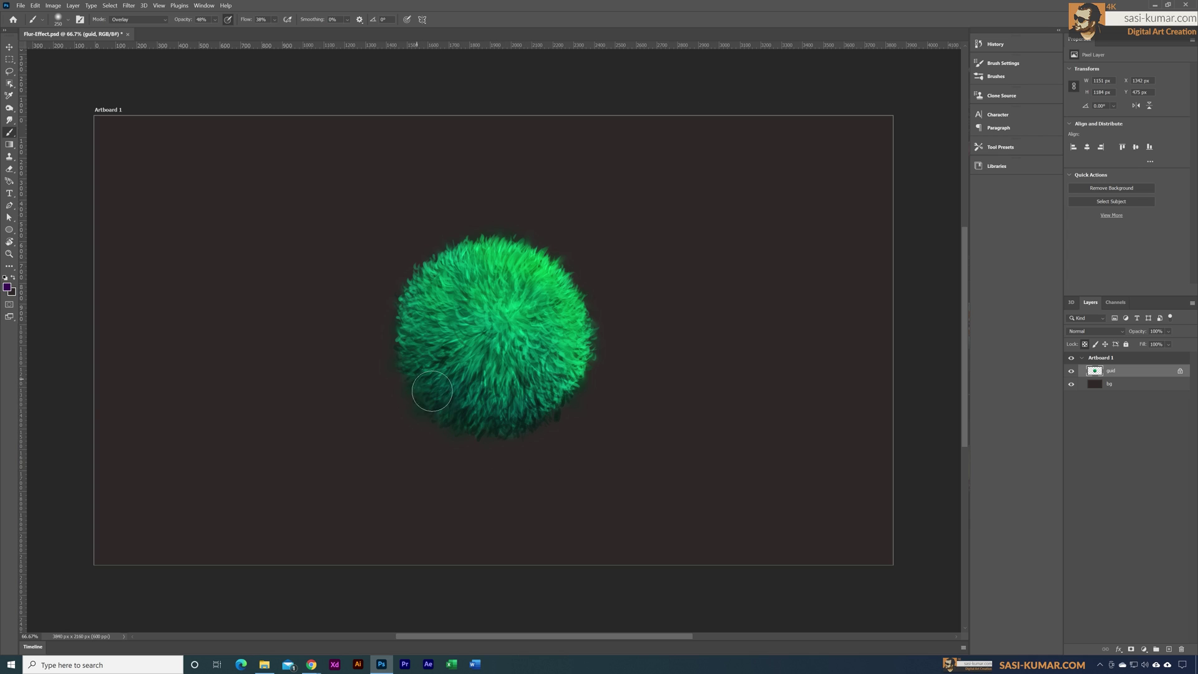
pyautogui.moveTo(443, 373)
pyautogui.mouseDown()
pyautogui.moveTo(425, 332)
pyautogui.moveTo(472, 420)
pyautogui.mouseUp()
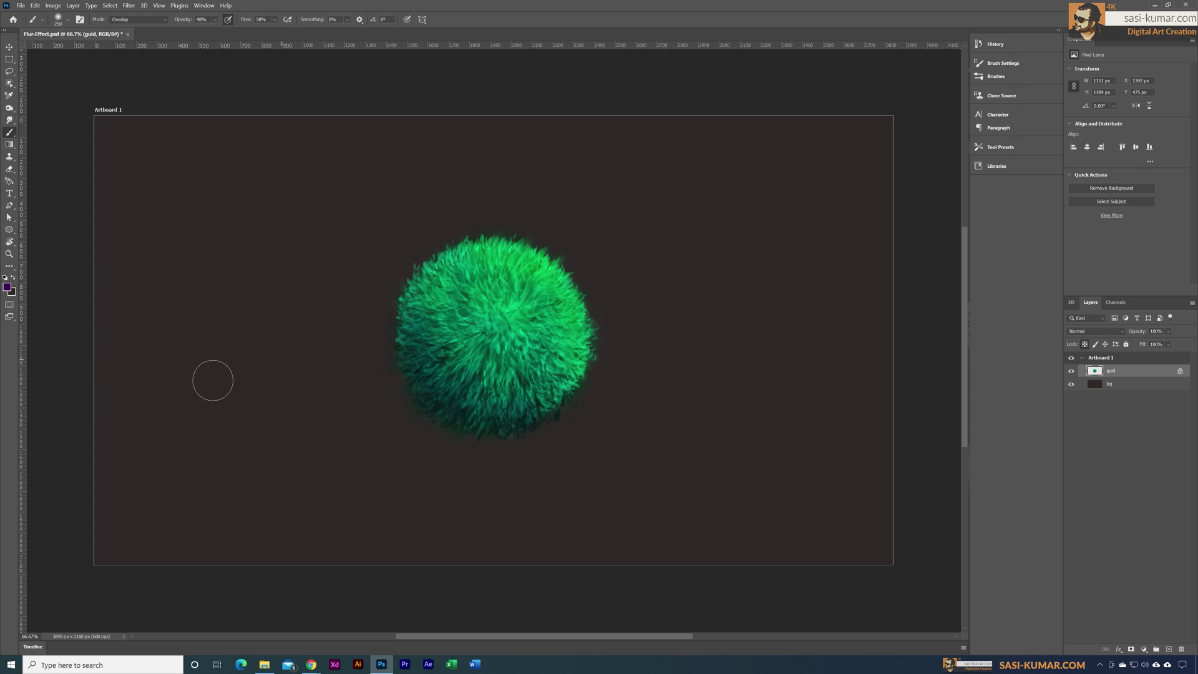
# - Set the foreground color to white and change the brush's blending mode to Soft Light
pyautogui.click(7, 287)
pyautogui.moveTo(717, 159); pyautogui.dragTo(659, 128)
pyautogui.press('Return')
pyautogui.click(137, 19)
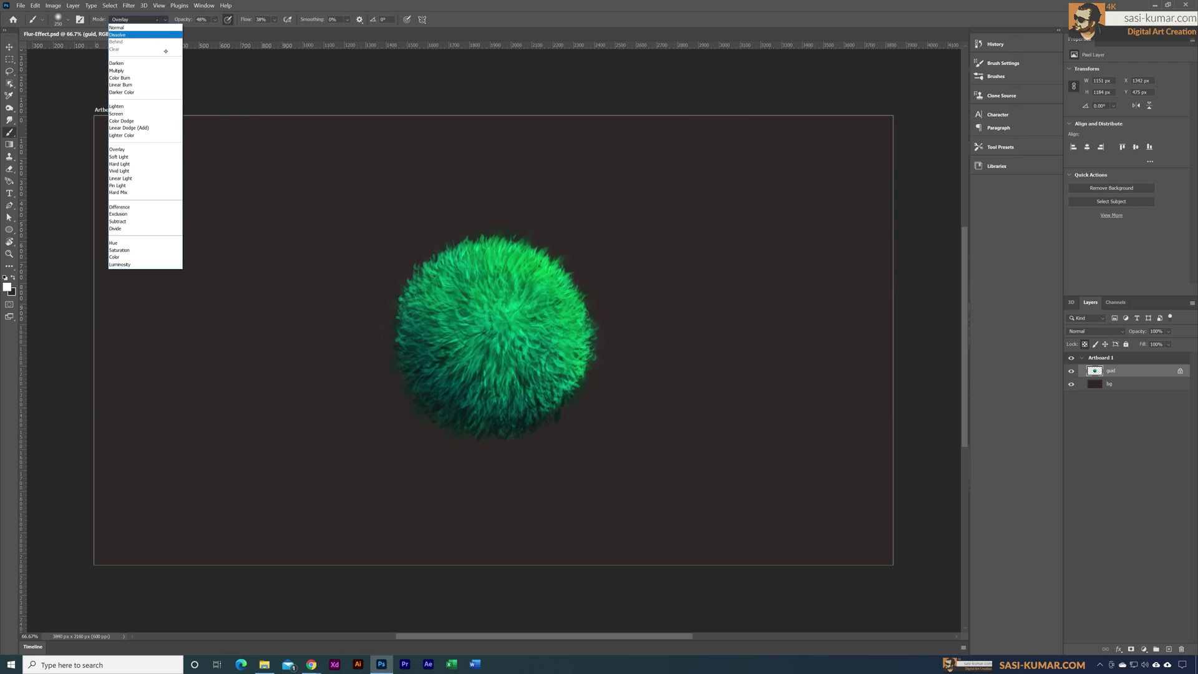
pyautogui.click(145, 157)
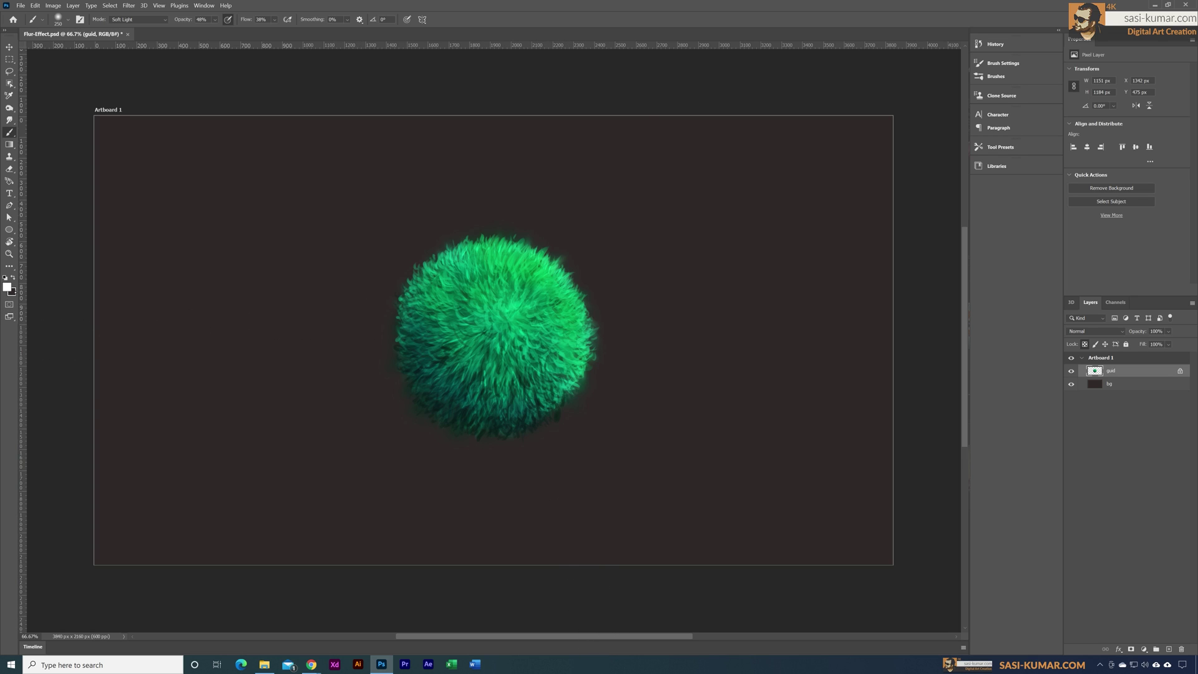
# - Set the foreground color to dark blue 031a3d and brush it over the ball's lower-left bottom edge
pyautogui.click(7, 286)
pyautogui.write('031a3d')
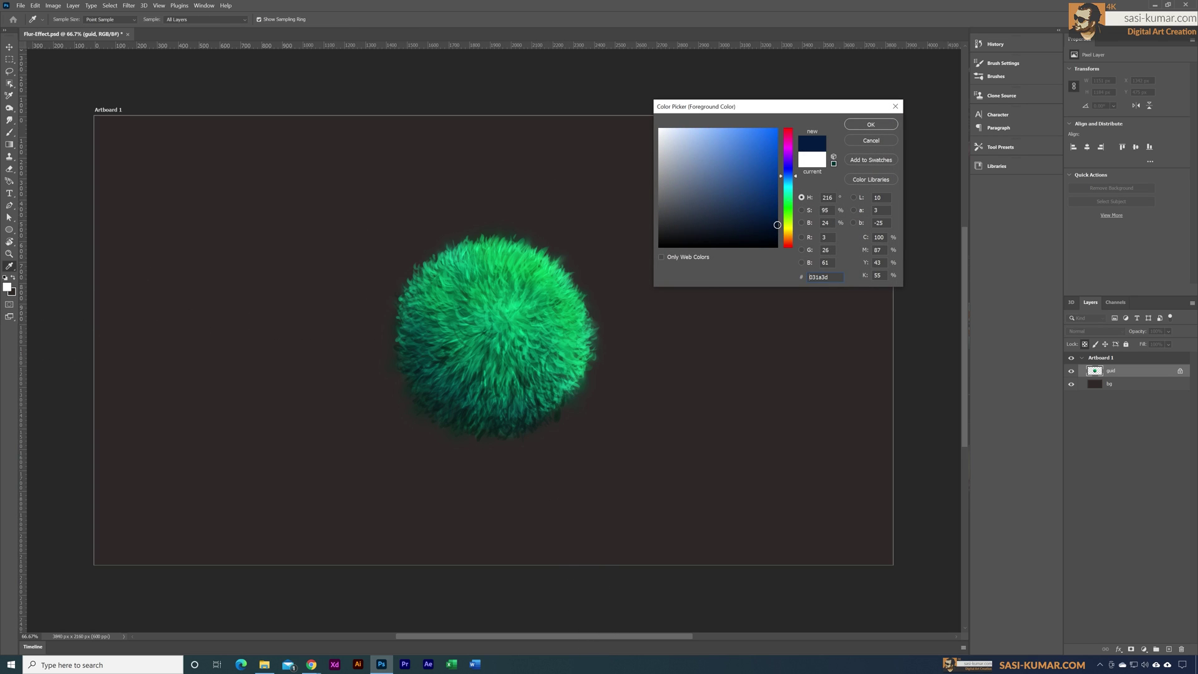
pyautogui.click(878, 126)
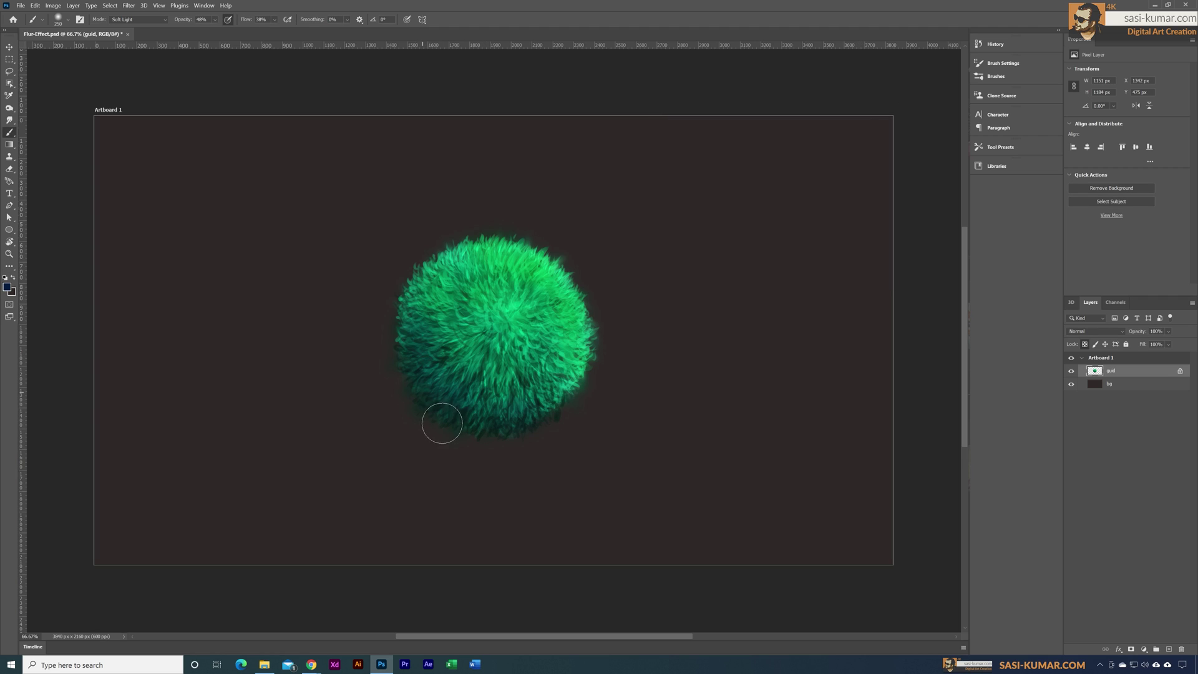
pyautogui.moveTo(453, 430)
pyautogui.mouseDown()
pyautogui.moveTo(516, 449)
pyautogui.moveTo(460, 425)
pyautogui.moveTo(497, 443)
pyautogui.moveTo(423, 383)
pyautogui.moveTo(486, 442)
pyautogui.mouseUp()
pyautogui.click(9, 46)
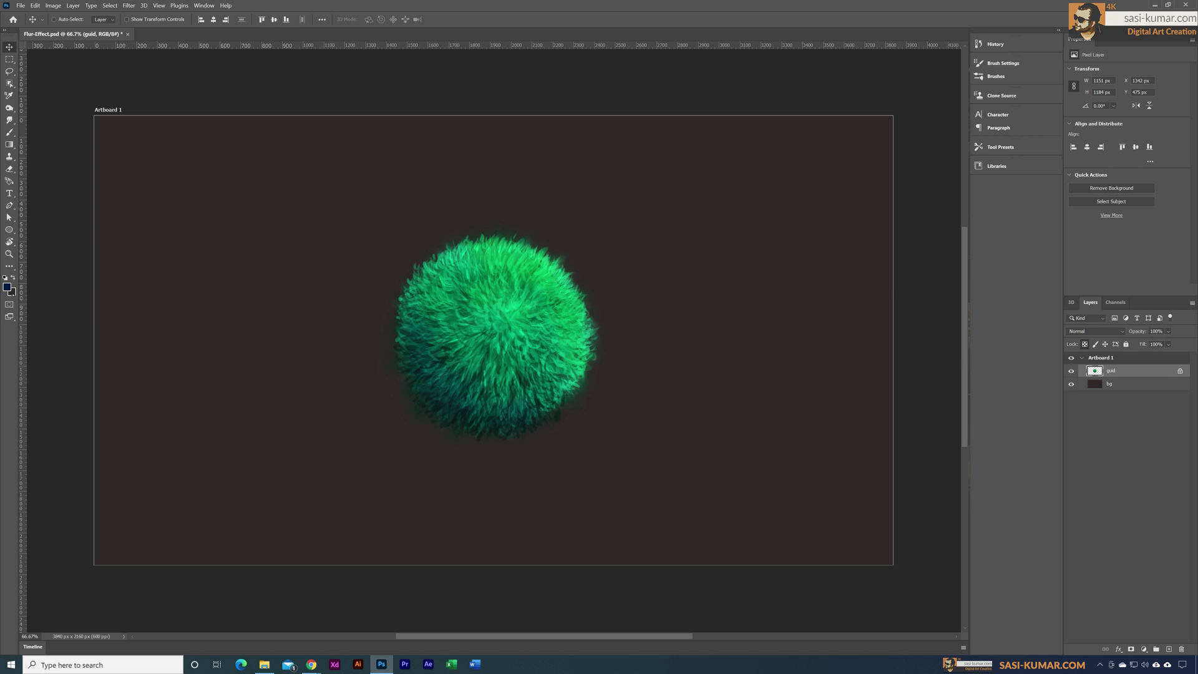
# - Set the foreground color to white and return to the Brush tool
pyautogui.click(7, 287)
pyautogui.moveTo(686, 158); pyautogui.dragTo(662, 130)
pyautogui.click(851, 125)
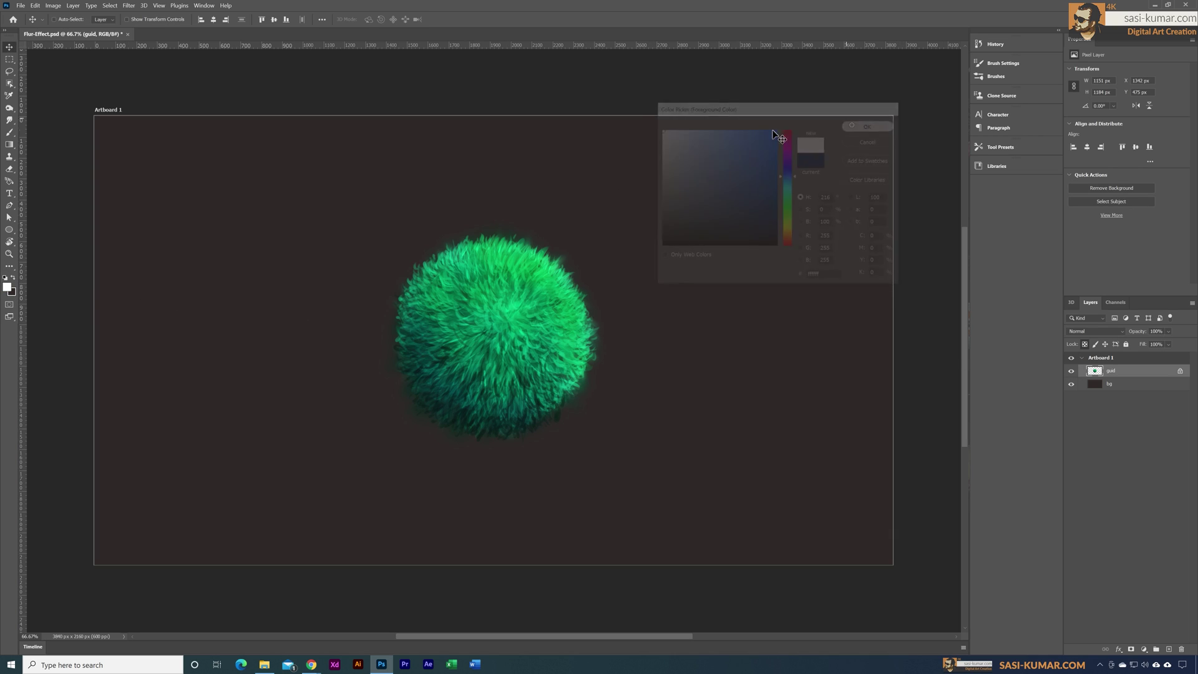
pyautogui.press('b')
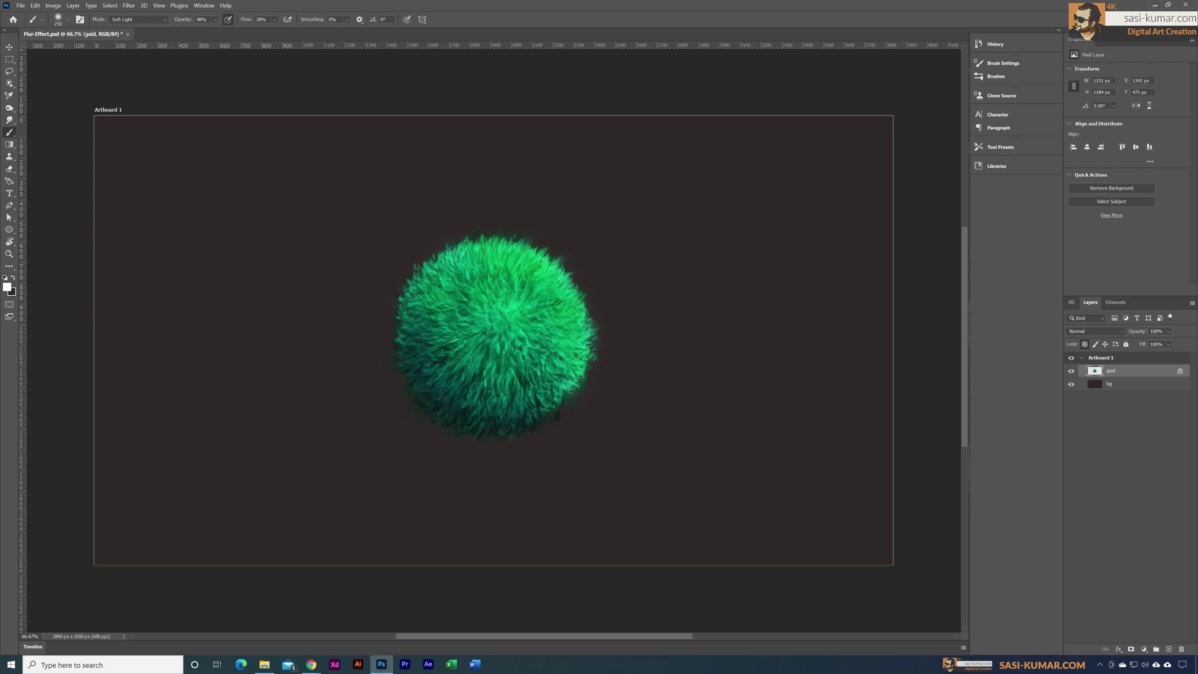
# - Choose the Hard Round Pressure Size brush and shrink it to a fine strand-sized tip
pyautogui.click(62, 18)
pyautogui.click(70, 219)
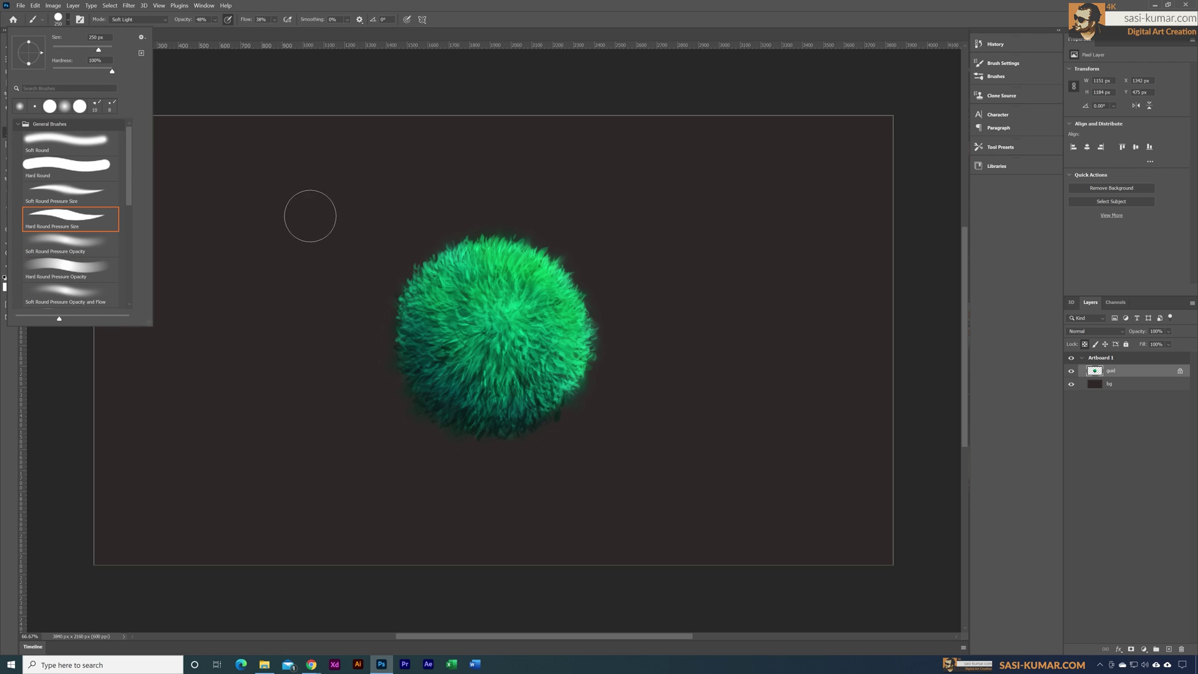
pyautogui.click(413, 100)
pyautogui.press('[')
pyautogui.press('[')
pyautogui.press('[')
pyautogui.press('[')
pyautogui.press('[')
pyautogui.press('[')
pyautogui.press('[')
pyautogui.press('[')
pyautogui.press('[')
pyautogui.press('[')
pyautogui.press('[')
pyautogui.press('[')
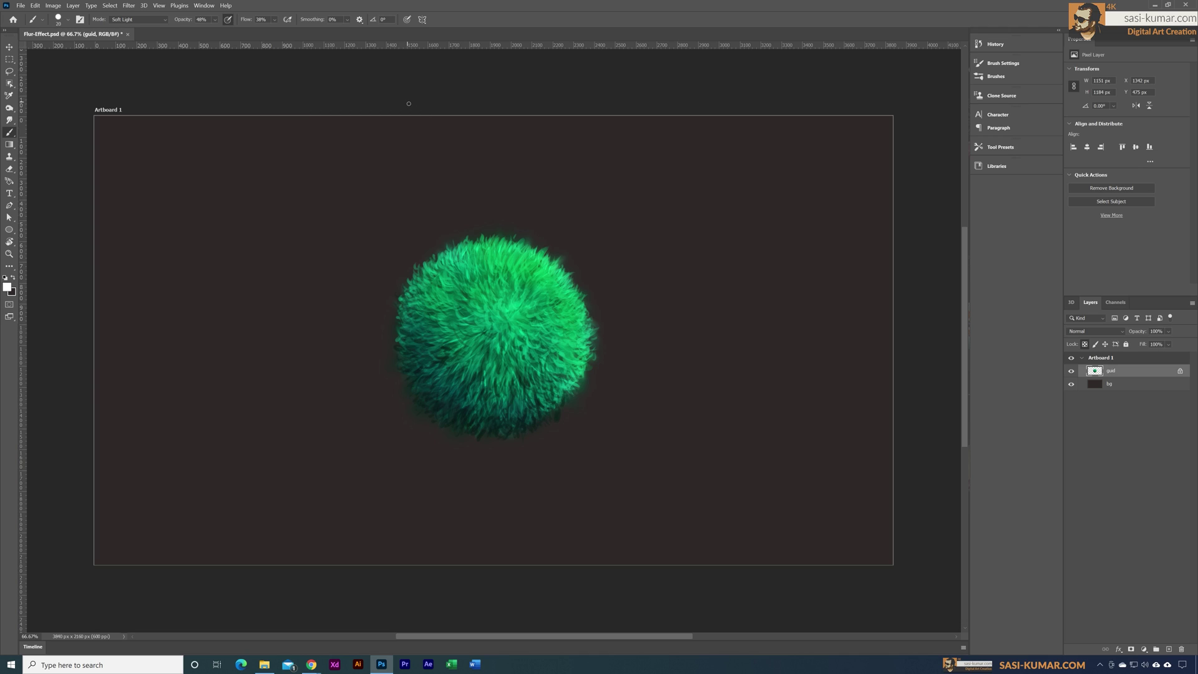
# - Raise the brush opacity to 86% and unlock transparent pixels on the guid layer
pyautogui.click(214, 20)
pyautogui.click(485, 247)
pyautogui.click(1084, 344)
pyautogui.click(215, 20)
# - Brush fine white highlight strands along the ball's upper-right and right fur edge
pyautogui.moveTo(543, 308); pyautogui.dragTo(549, 315)
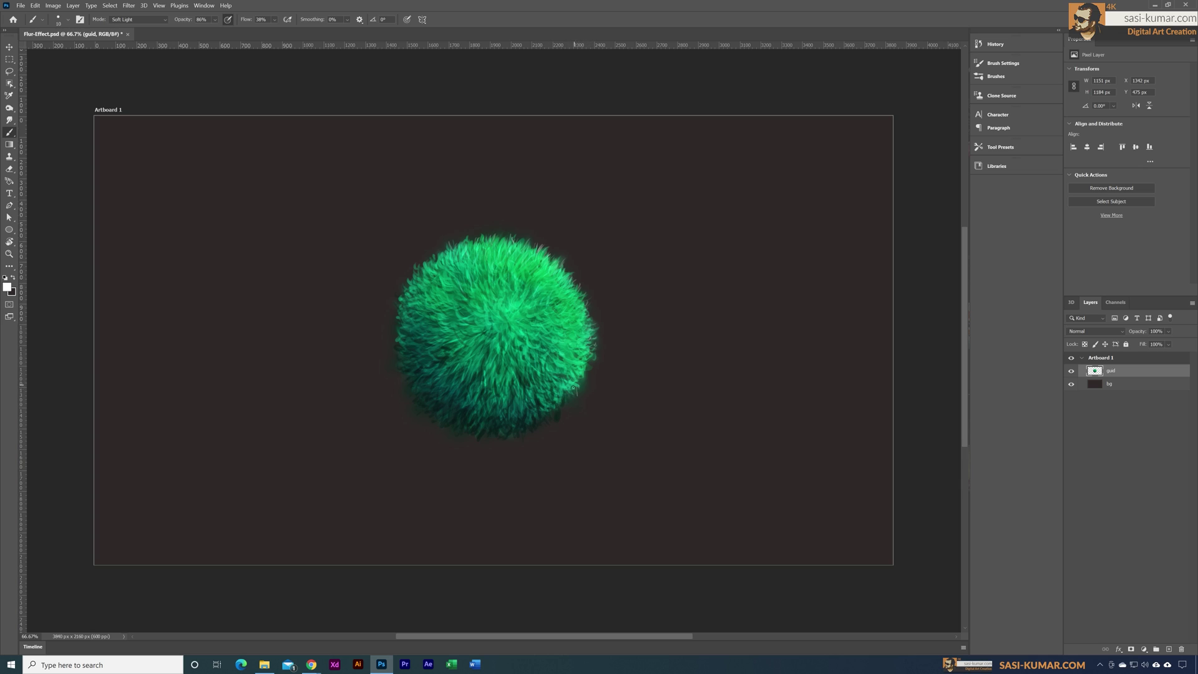
pyautogui.hotkey('ctrl', '+')
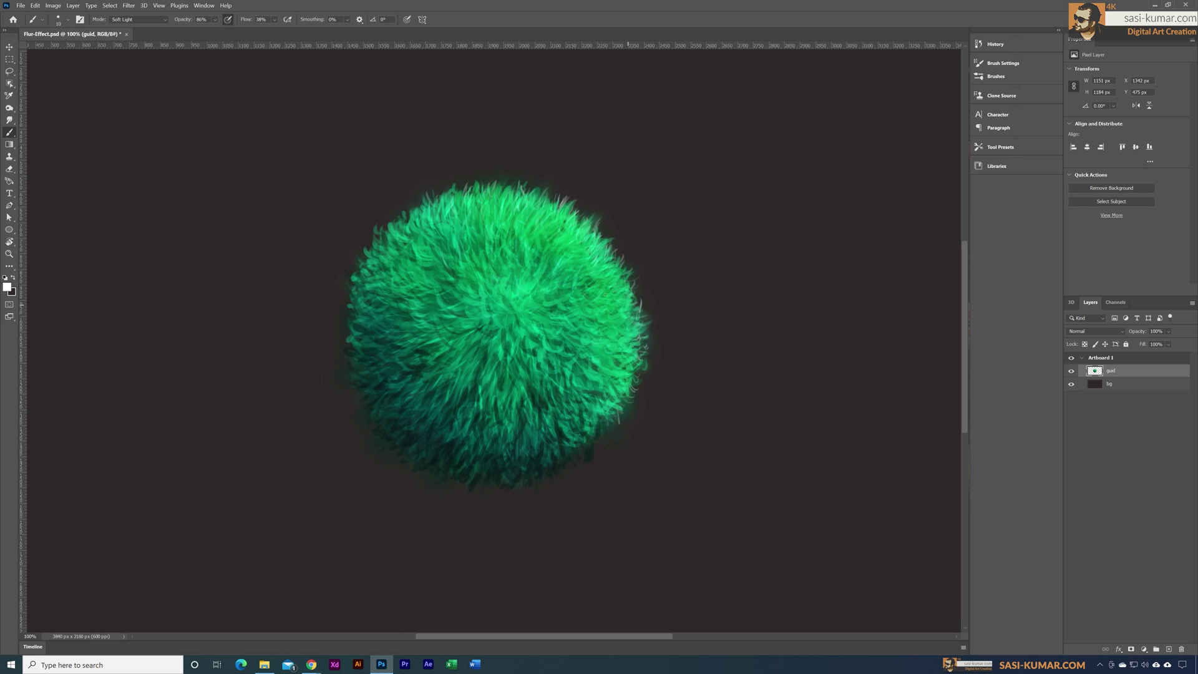
pyautogui.moveTo(613, 368); pyautogui.dragTo(624, 358)
# - Change the brush's blending mode to Multiply and choose a dark green foreground color
pyautogui.click(163, 20)
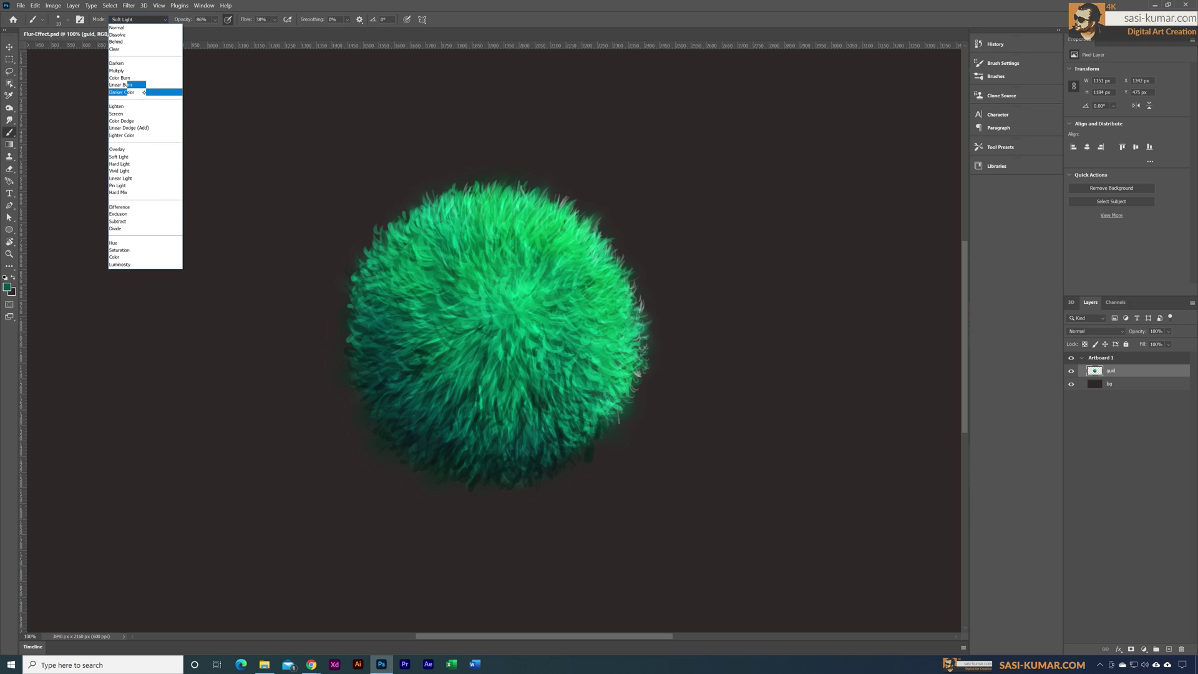
pyautogui.click(141, 77)
pyautogui.click(147, 19)
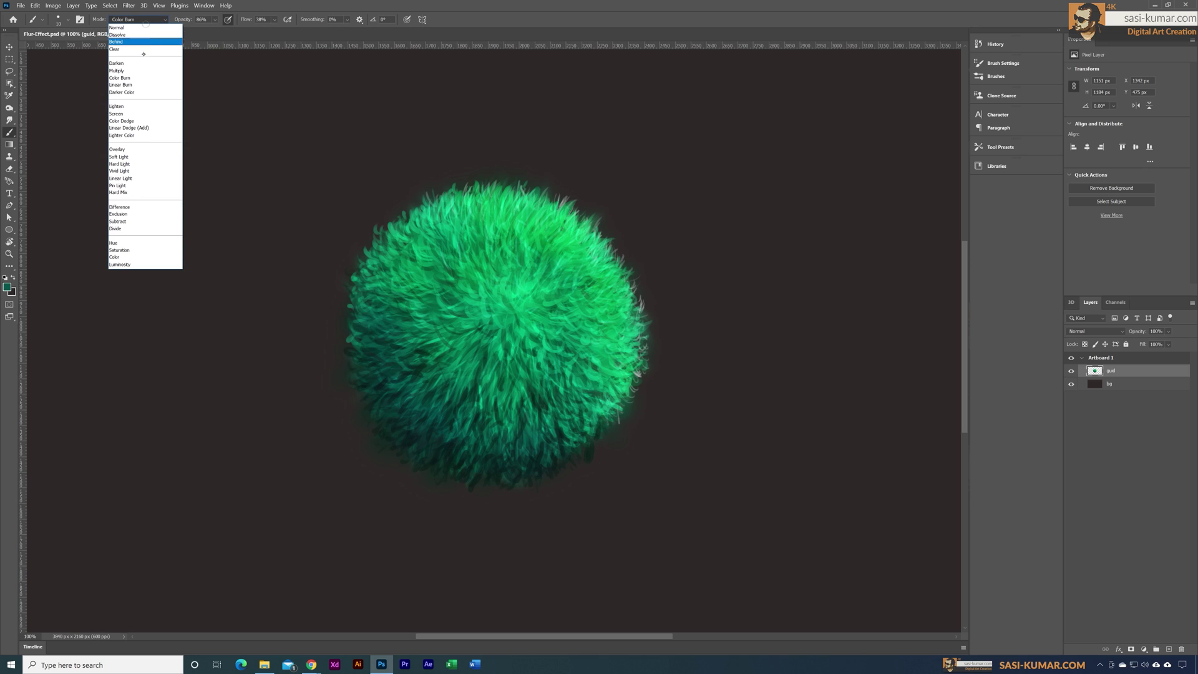
pyautogui.click(131, 68)
pyautogui.click(8, 287)
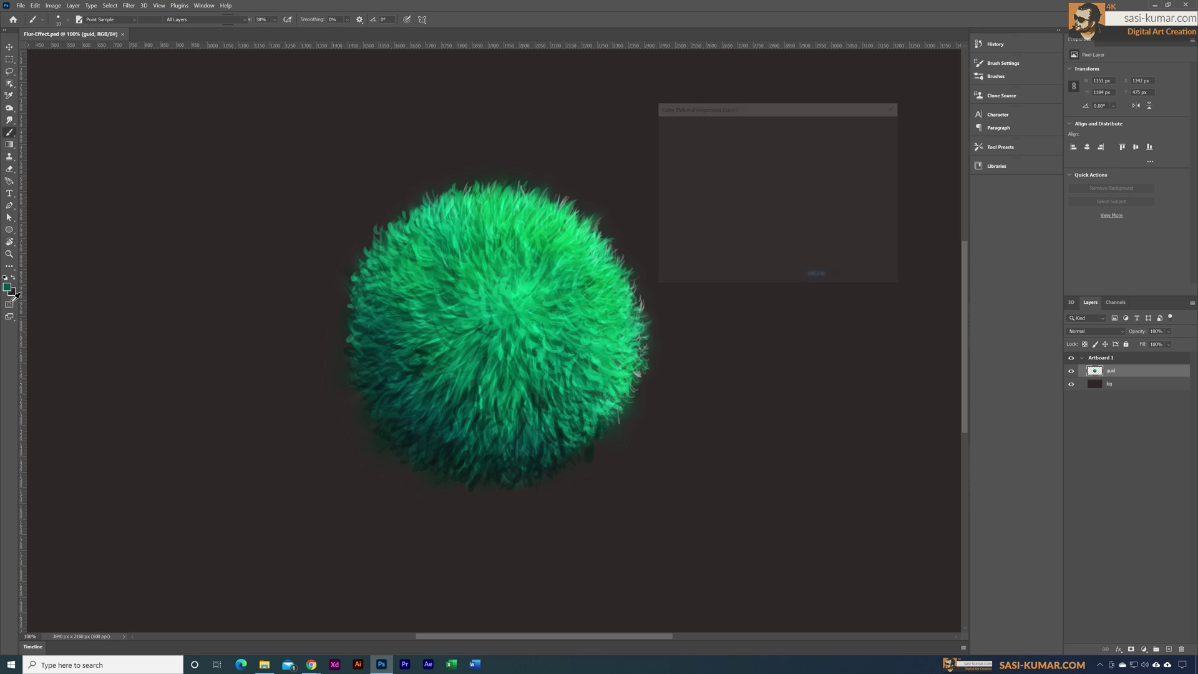
pyautogui.moveTo(772, 239); pyautogui.dragTo(768, 225)
pyautogui.click(870, 124)
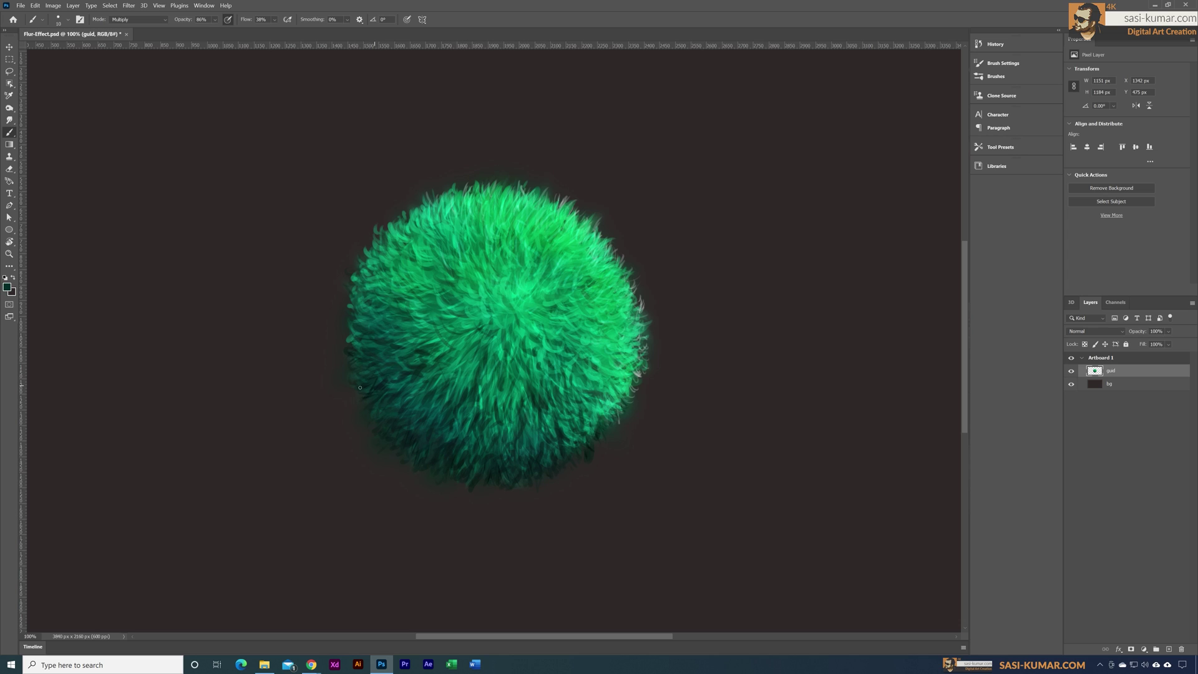
# - Enlarge the brush and paint dark green strands along the ball's bottom edge and across its fur
pyautogui.press(']')
pyautogui.press(']')
pyautogui.press(']')
pyautogui.moveTo(479, 479)
pyautogui.mouseDown()
pyautogui.moveTo(484, 494)
pyautogui.moveTo(532, 484)
pyautogui.mouseUp()
pyautogui.moveTo(572, 451); pyautogui.dragTo(580, 463)
pyautogui.moveTo(385, 418)
pyautogui.mouseDown()
pyautogui.moveTo(390, 356)
pyautogui.moveTo(408, 318)
pyautogui.moveTo(513, 416)
pyautogui.mouseUp()
pyautogui.moveTo(541, 344); pyautogui.dragTo(554, 359)
pyautogui.moveTo(588, 283); pyautogui.dragTo(600, 279)
pyautogui.moveTo(505, 274); pyautogui.dragTo(502, 260)
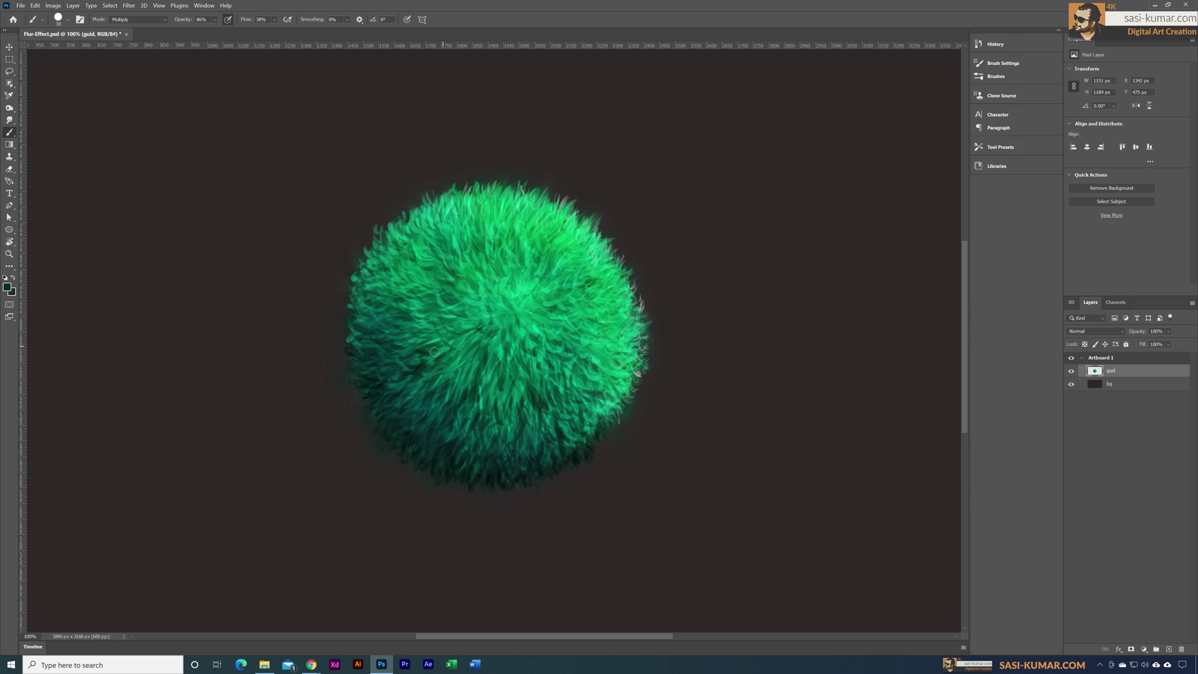
# - Move the furry ball slightly up and to the right, to about X 1360 px, Y 457 px
pyautogui.hotkey('ctrl', '-')
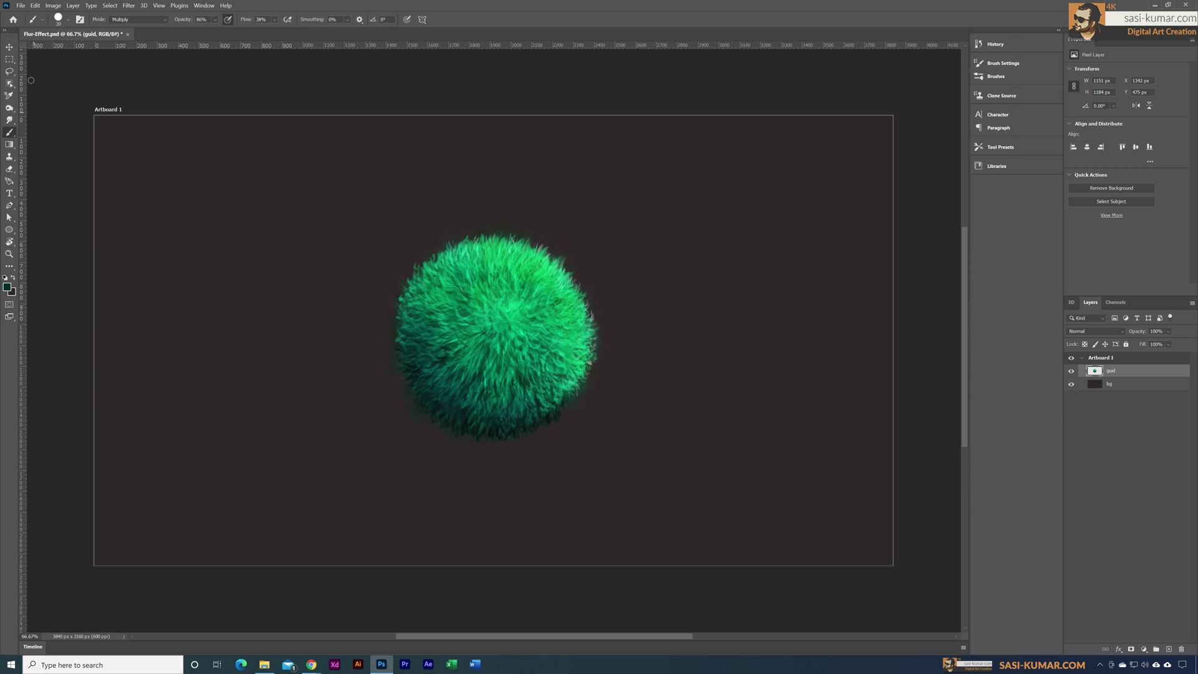
pyautogui.click(9, 48)
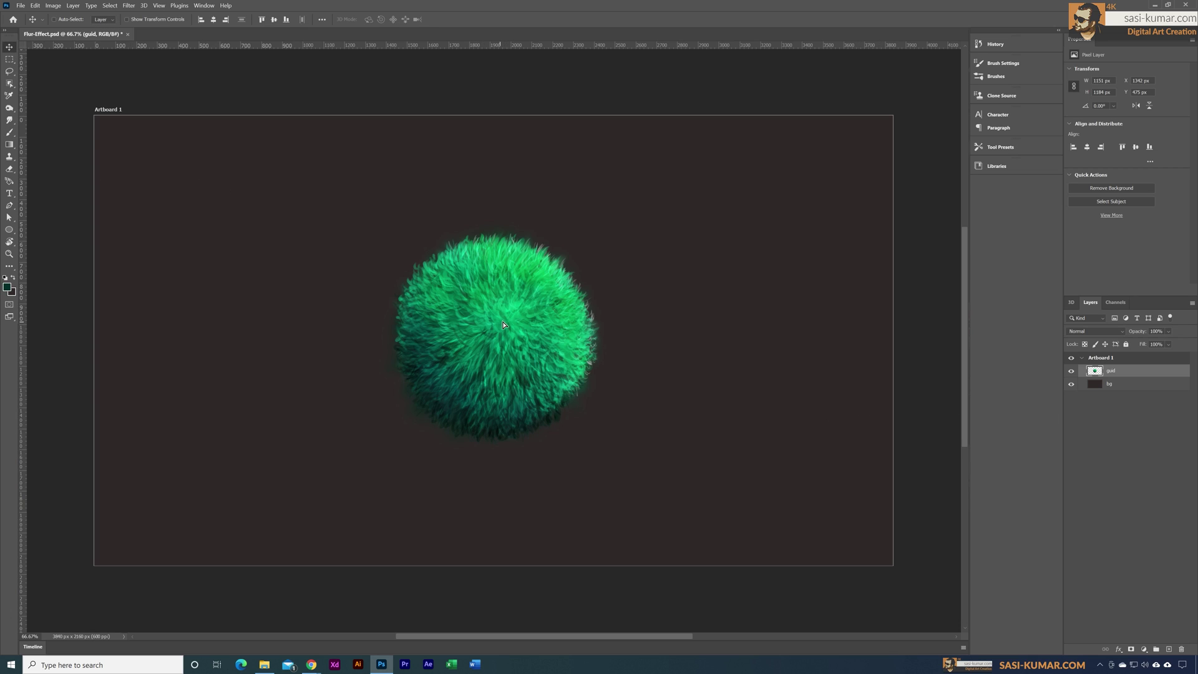
pyautogui.moveTo(501, 321); pyautogui.dragTo(507, 321)
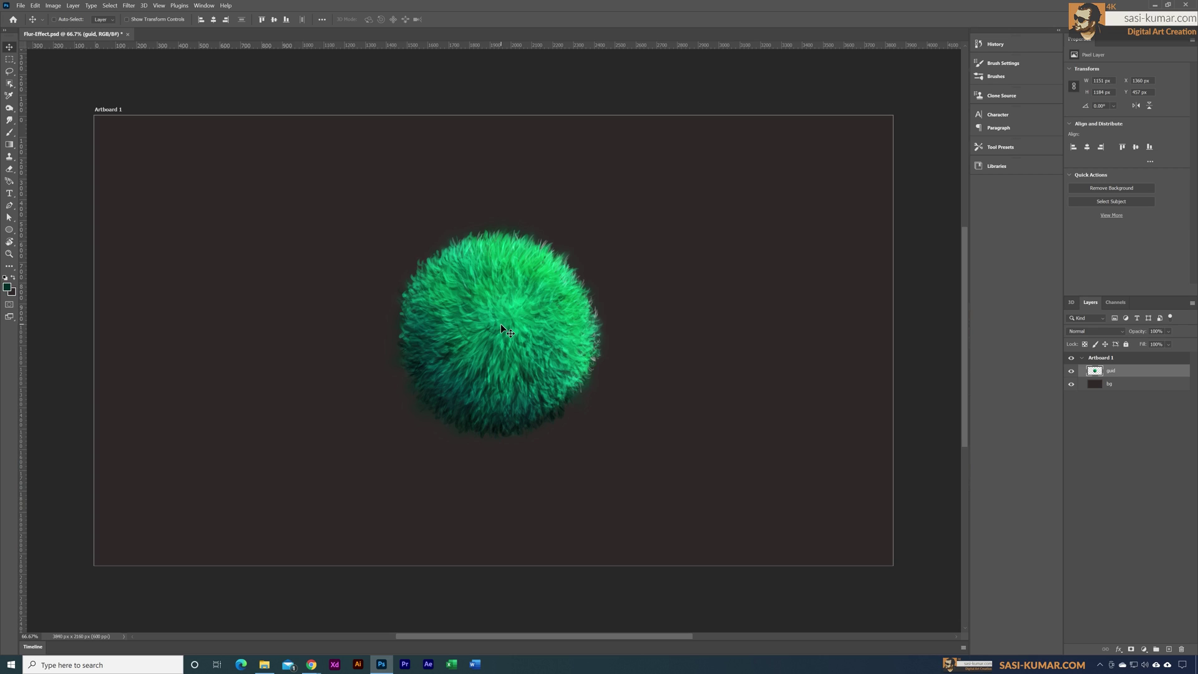
# - Create a new layer directly above the bg layer and name it shadow
pyautogui.click(1135, 385)
pyautogui.click(1169, 649)
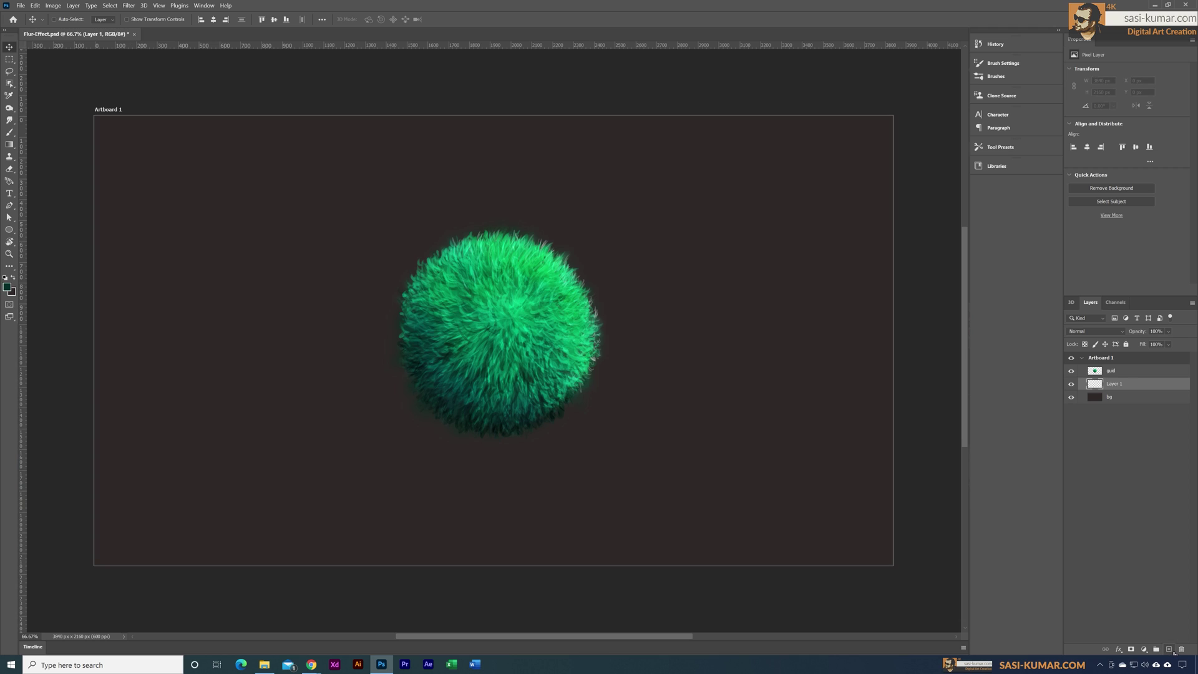
pyautogui.doubleClick(1114, 384)
pyautogui.write('shadow')
pyautogui.press('Return')
# - Set the foreground color to black and choose the Soft Round brush at 0% hardness
pyautogui.click(7, 286)
pyautogui.moveTo(708, 236); pyautogui.dragTo(667, 238)
pyautogui.click(871, 124)
pyautogui.press('b')
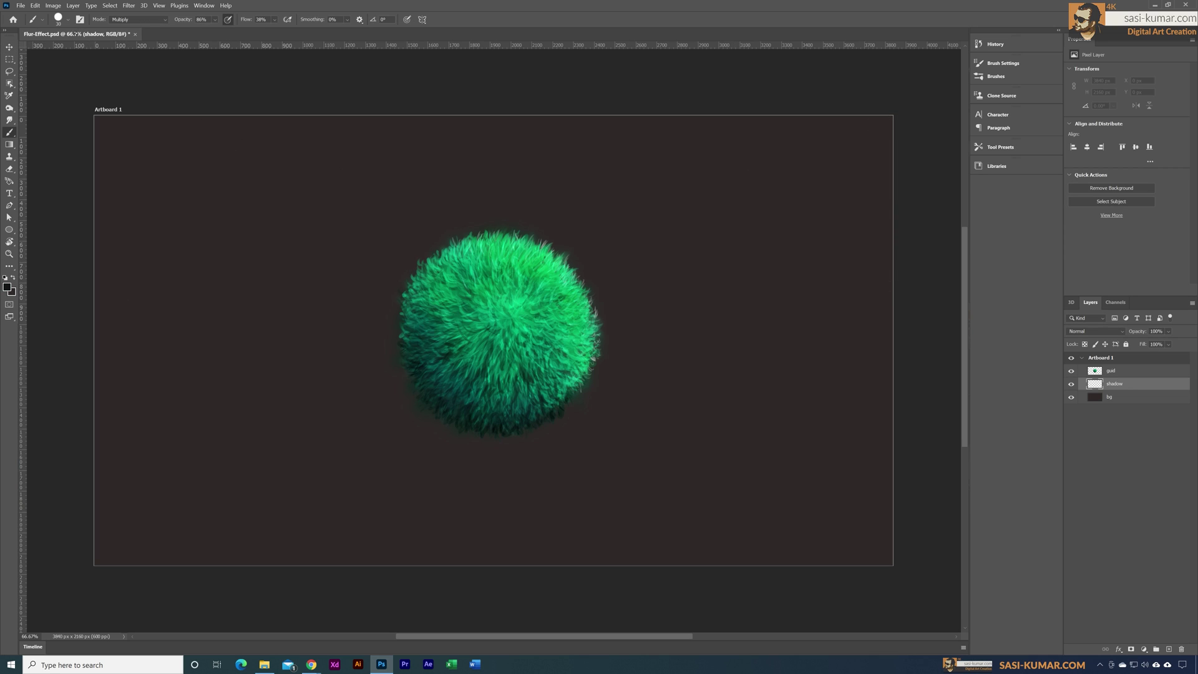
pyautogui.click(62, 19)
pyautogui.click(90, 142)
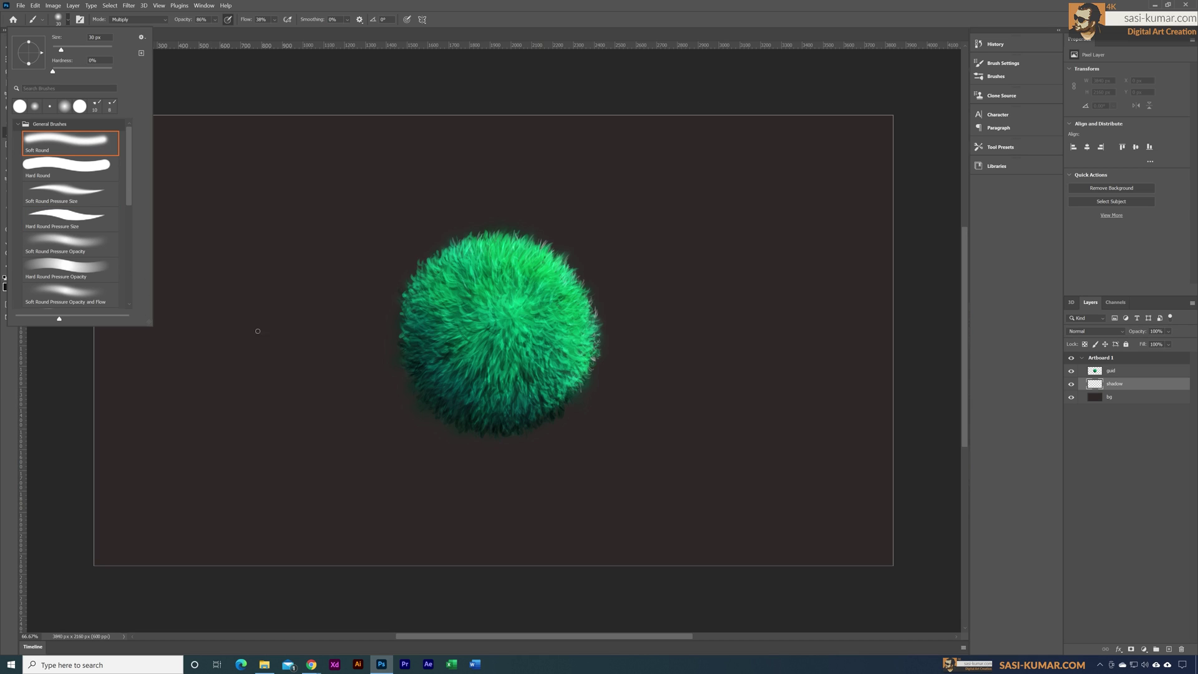
# - Paint a flat black ground shadow beneath the ball's lower left on the shadow layer, enlarging the brush
pyautogui.moveTo(445, 421)
pyautogui.mouseDown()
pyautogui.moveTo(386, 429)
pyautogui.moveTo(513, 440)
pyautogui.moveTo(388, 430)
pyautogui.moveTo(449, 433)
pyautogui.moveTo(414, 441)
pyautogui.mouseUp()
pyautogui.moveTo(490, 441)
pyautogui.mouseDown()
pyautogui.moveTo(509, 441)
pyautogui.moveTo(474, 444)
pyautogui.moveTo(488, 437)
pyautogui.moveTo(455, 427)
pyautogui.moveTo(524, 441)
pyautogui.moveTo(453, 453)
pyautogui.moveTo(539, 437)
pyautogui.moveTo(428, 431)
pyautogui.mouseUp()
pyautogui.press(']')
pyautogui.press(']')
pyautogui.press(']')
pyautogui.press(']')
pyautogui.press(']')
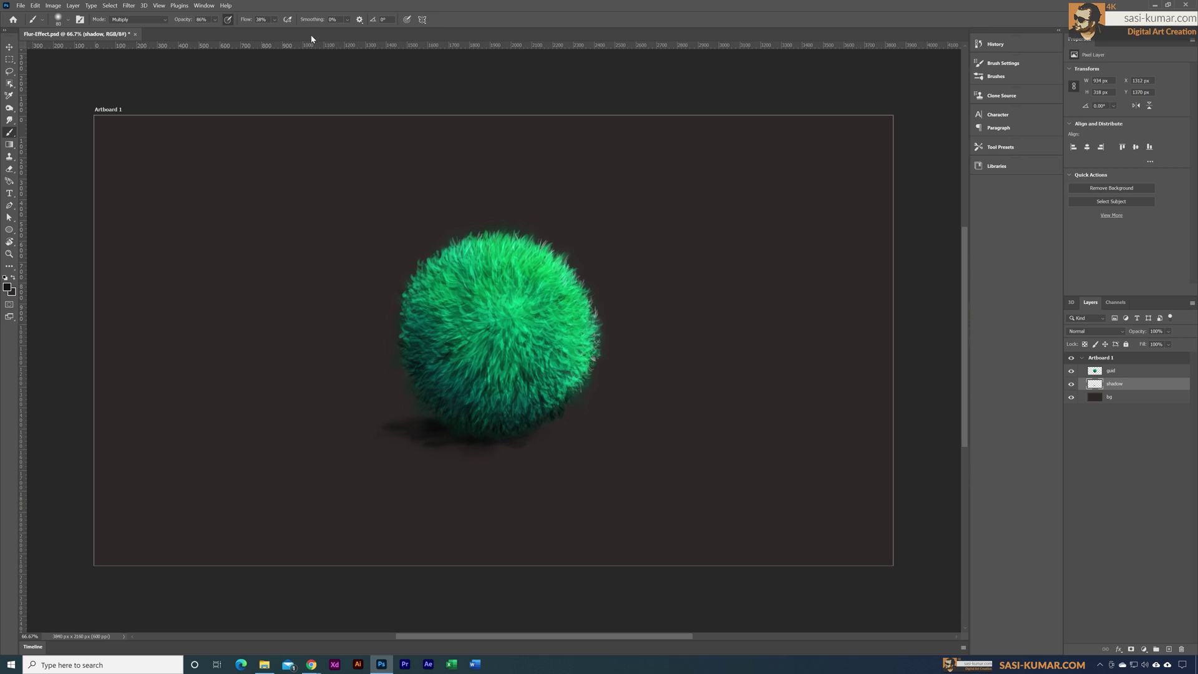
# - Soften the painted shadow with a Gaussian Blur, raising its radius until the edges fade into the background
pyautogui.click(128, 5)
pyautogui.moveTo(162, 120)
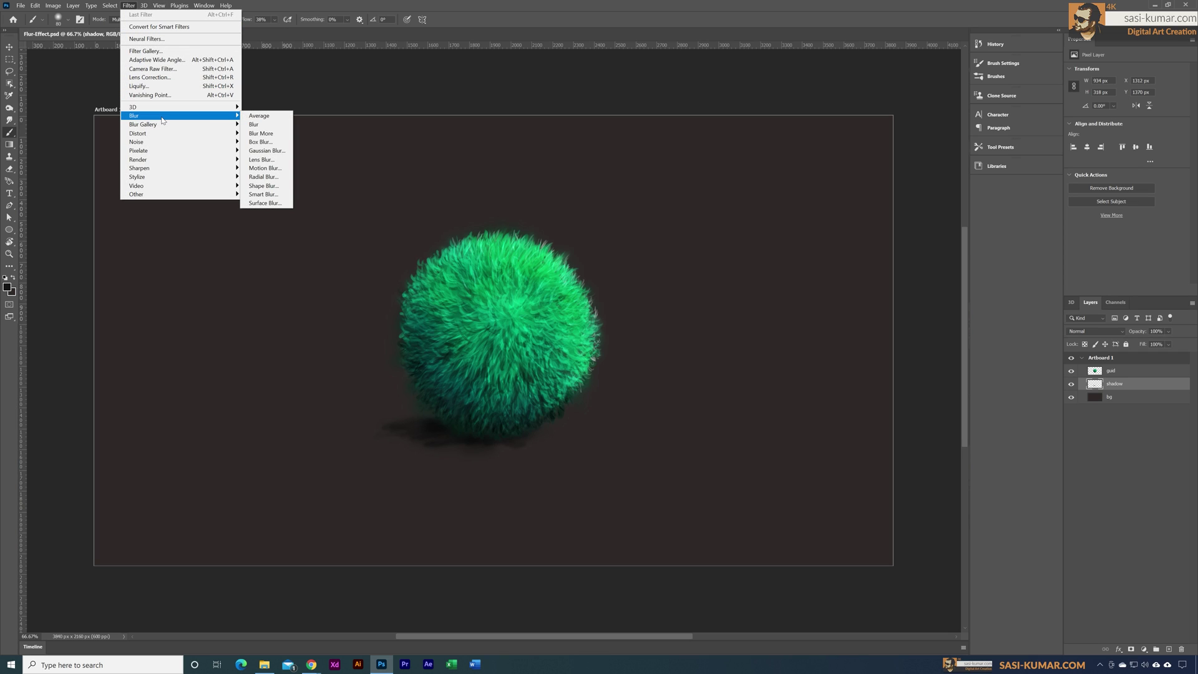
pyautogui.click(268, 151)
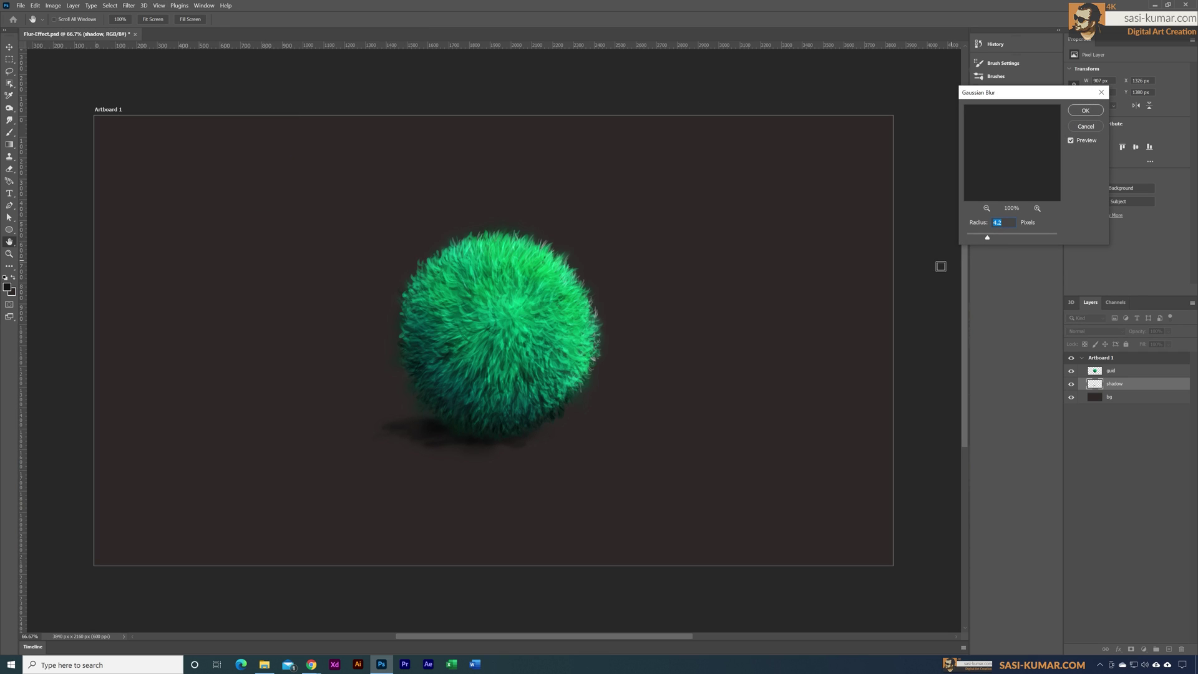
pyautogui.moveTo(987, 240); pyautogui.dragTo(1012, 239)
pyautogui.click(1085, 111)
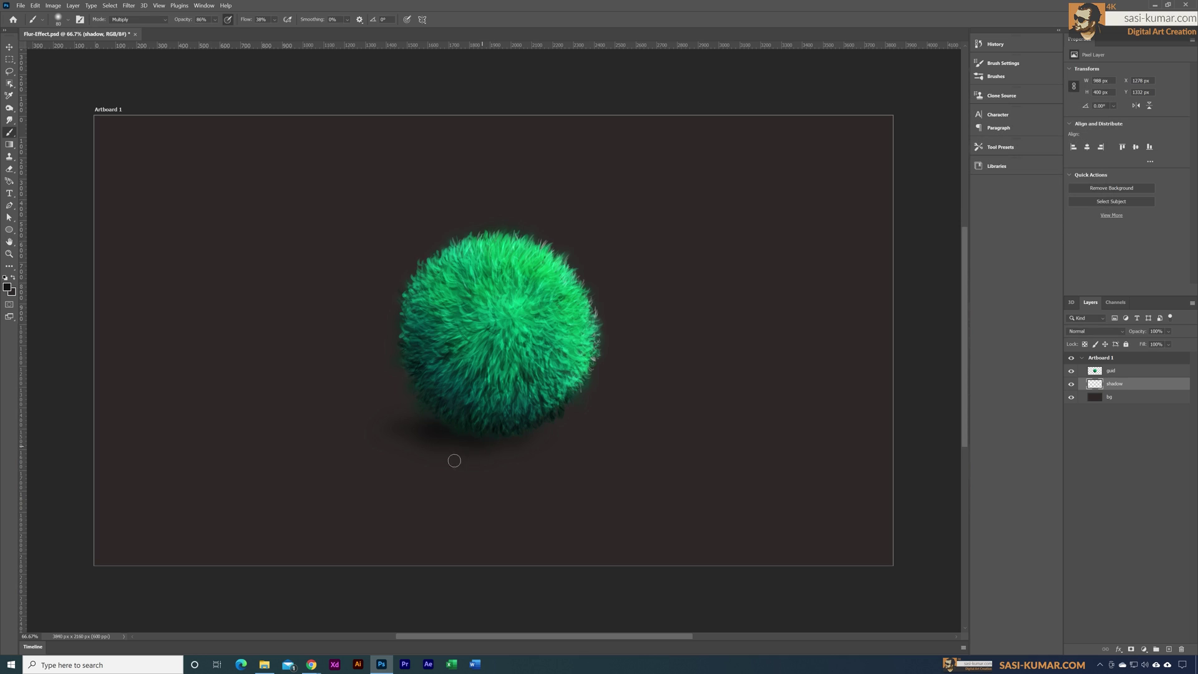
# - Reposition the shadow under the ball and stretch it sideways to about 1149 px wide
pyautogui.press('v')
pyautogui.moveTo(433, 444); pyautogui.dragTo(440, 437)
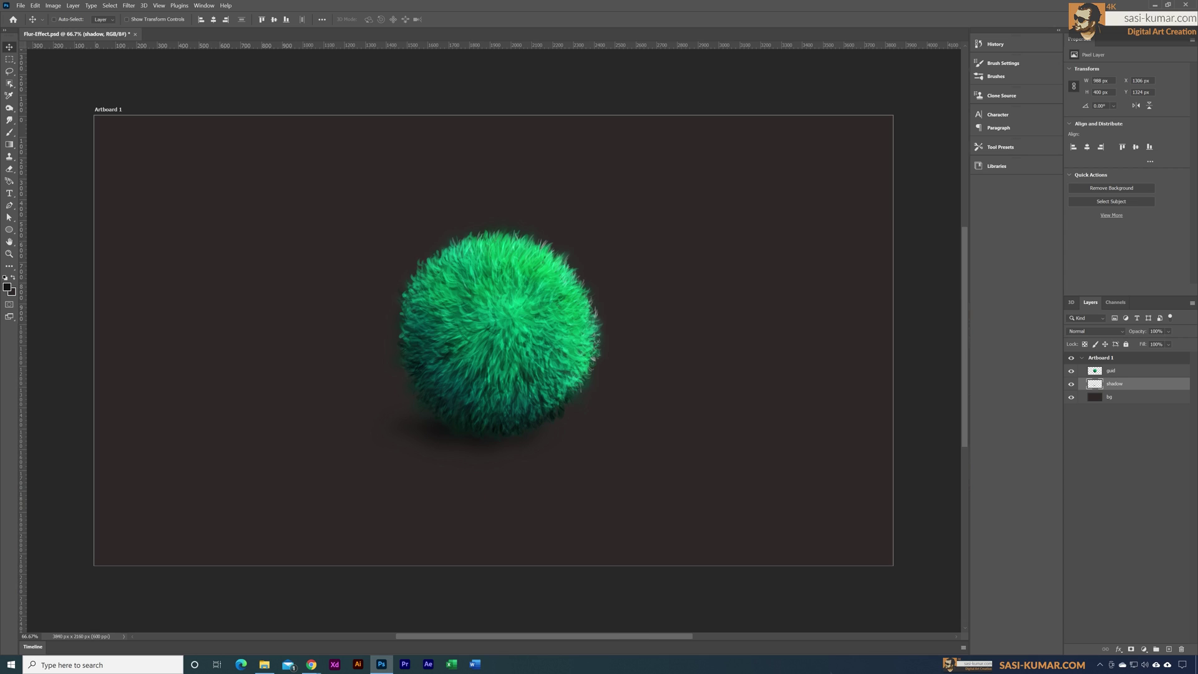
pyautogui.hotkey('ctrl', 't')
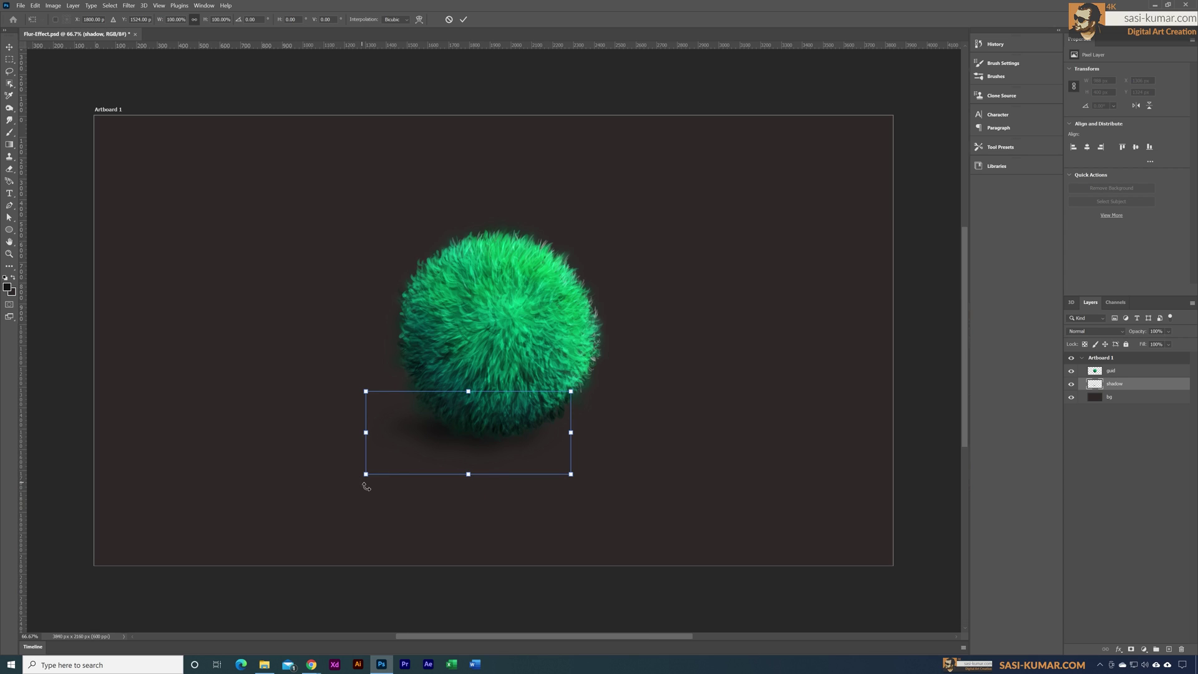
pyautogui.moveTo(367, 482); pyautogui.dragTo(335, 484)
pyautogui.moveTo(468, 447)
pyautogui.mouseDown()
pyautogui.moveTo(490, 447)
pyautogui.moveTo(480, 449)
pyautogui.mouseUp()
pyautogui.press('Return')
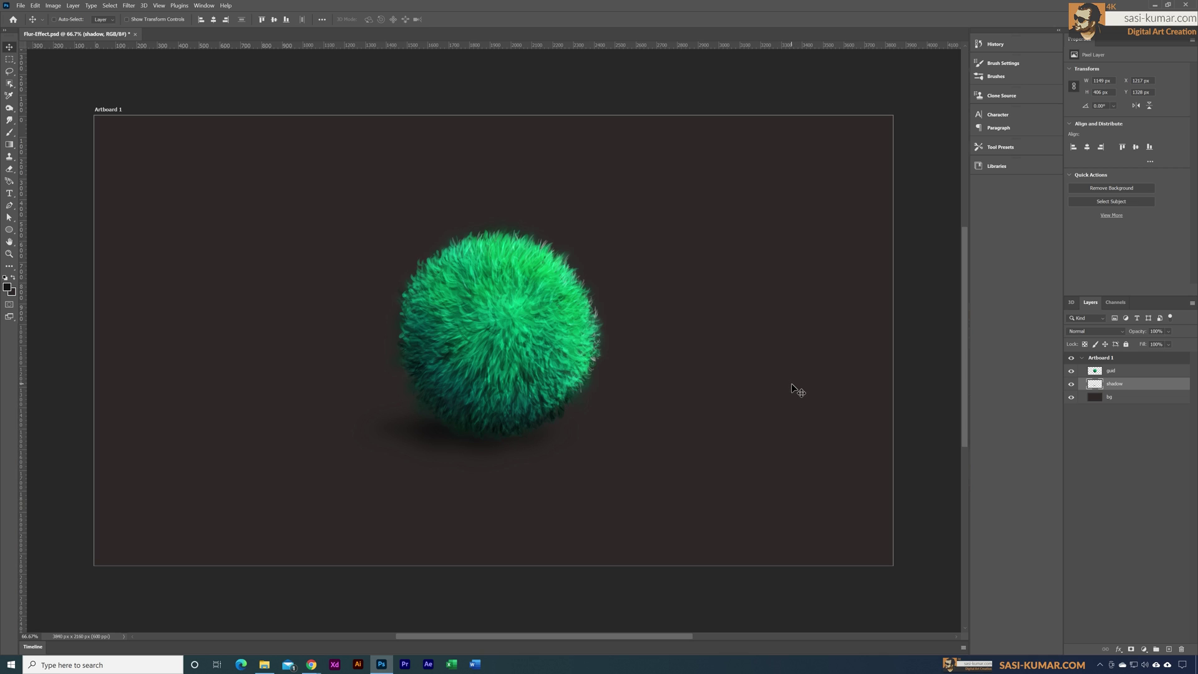
pyautogui.hotkey('ctrl', '-')
pyautogui.hotkey('ctrl', '-')
pyautogui.hotkey('ctrl', '+')
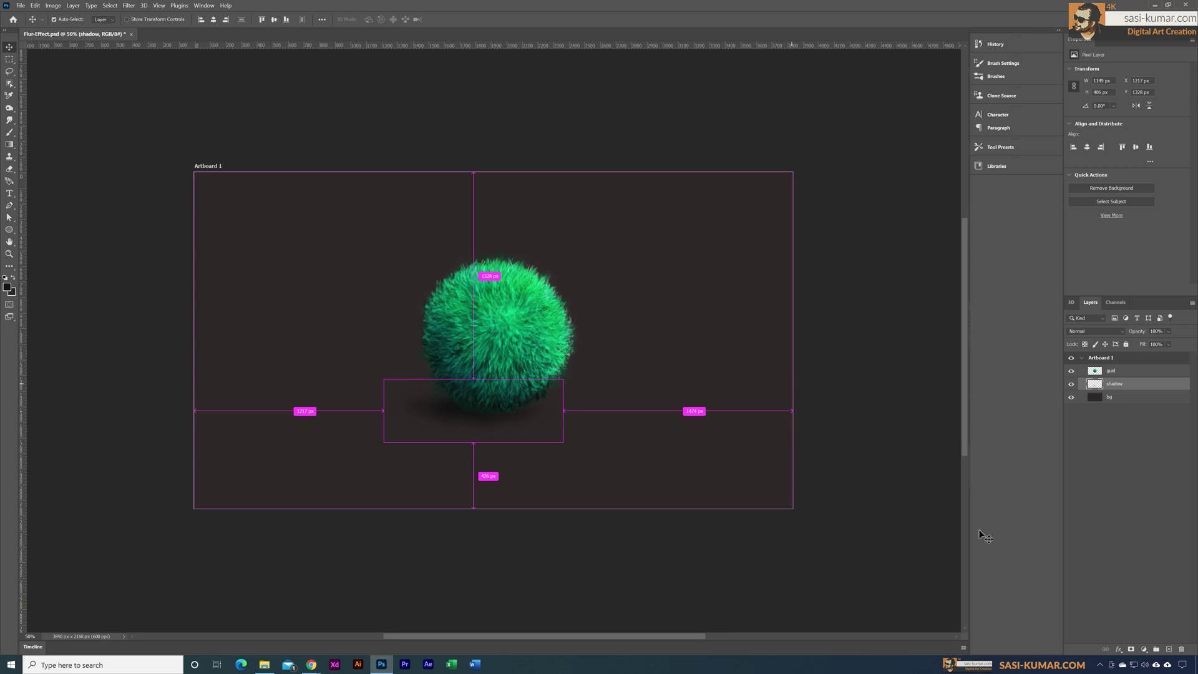